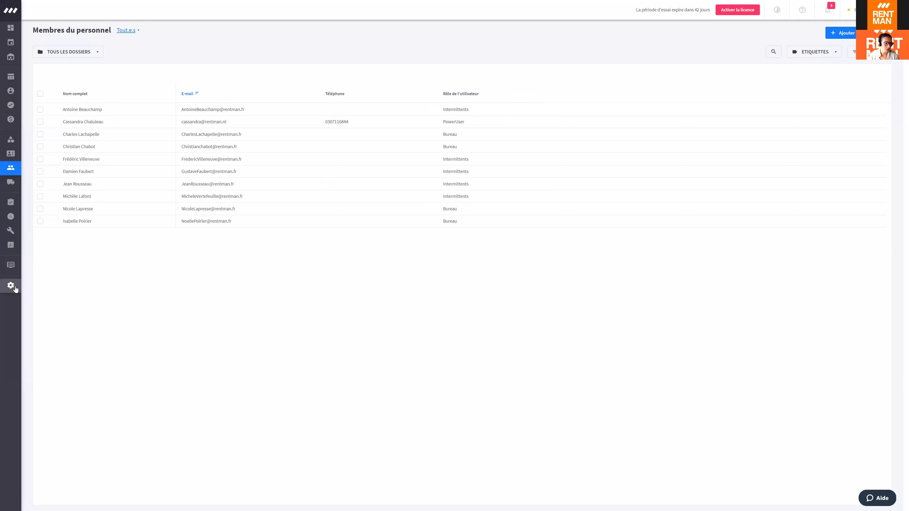
# Step: Go to Configuration and open the Rôles utilisateur overview under Compte
pyautogui.click(31, 288)
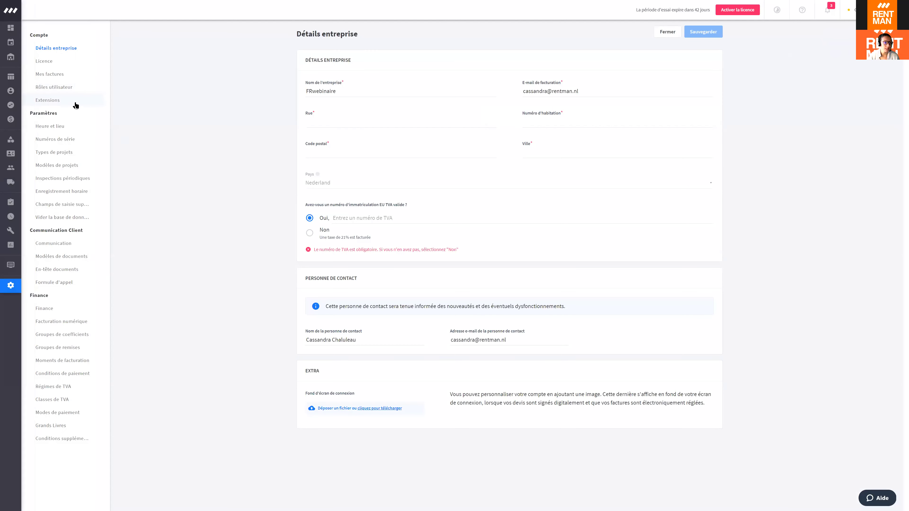
pyautogui.click(67, 92)
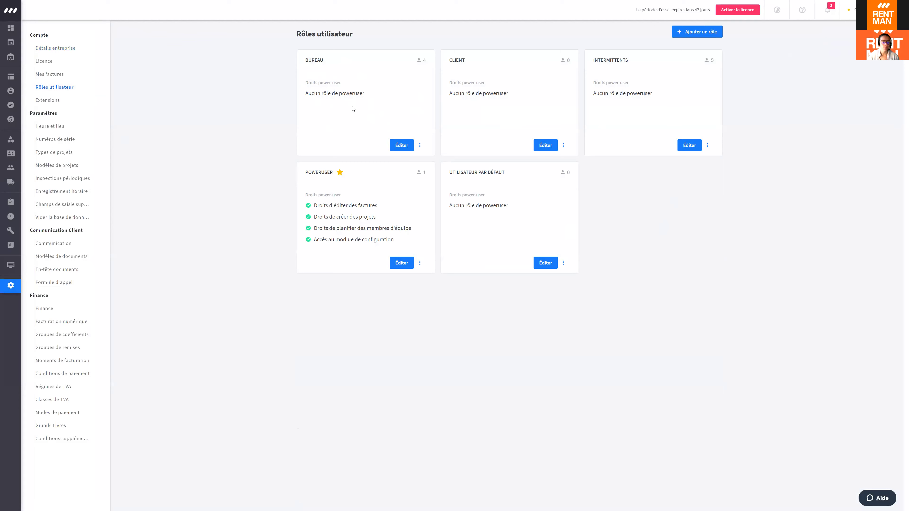
pyautogui.click(396, 149)
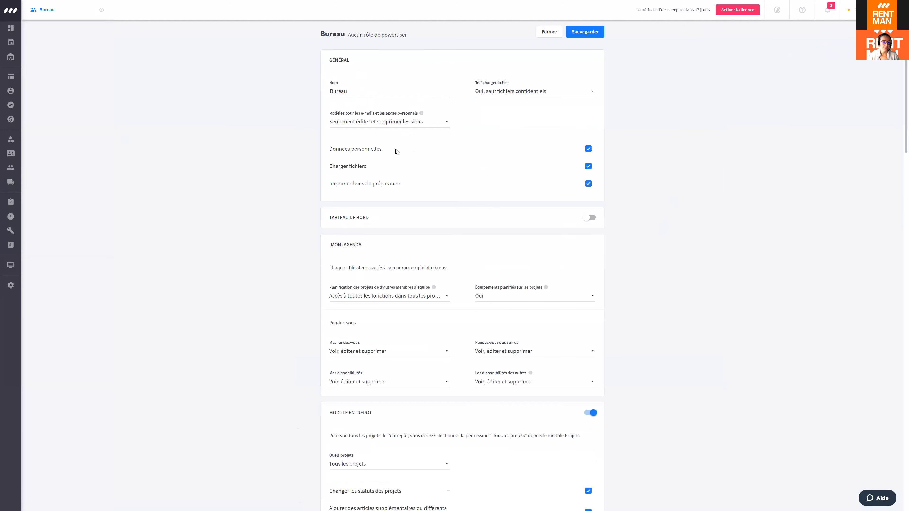
pyautogui.scroll(-5, 396, 150)
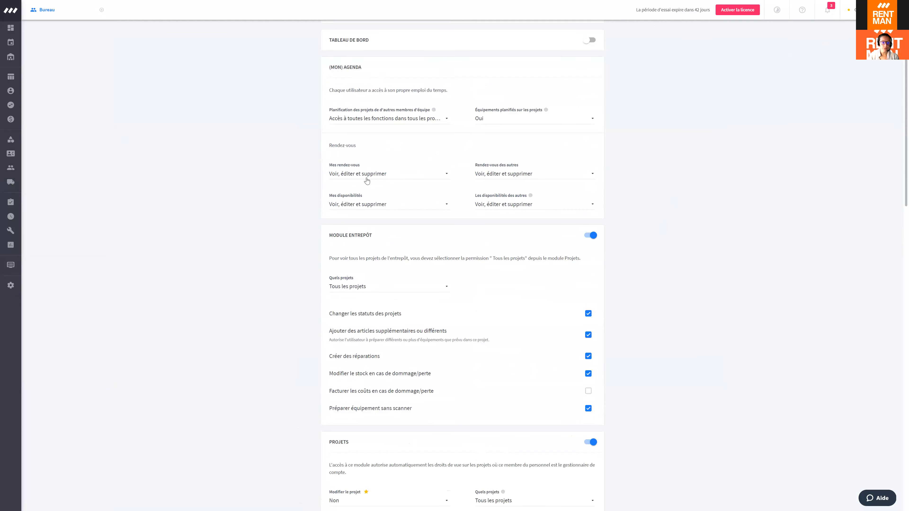
pyautogui.scroll(-6, 368, 179)
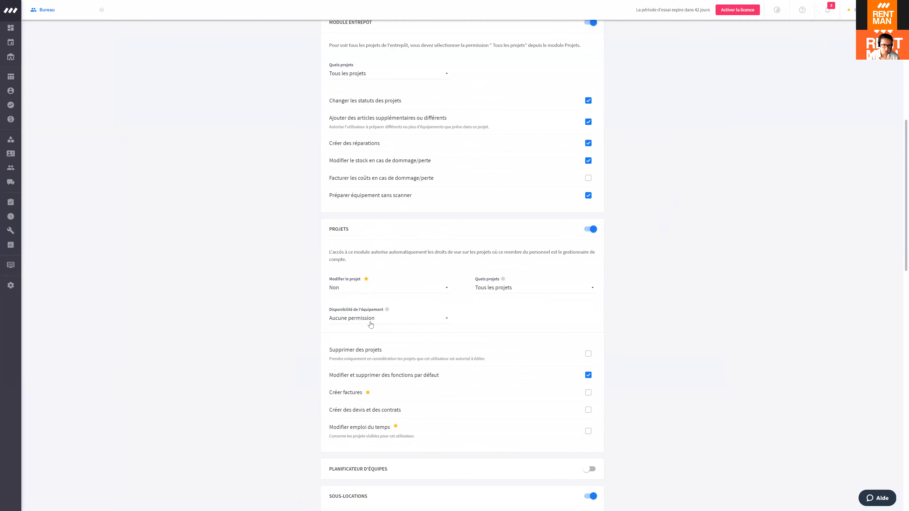
pyautogui.scroll(-3, 525, 285)
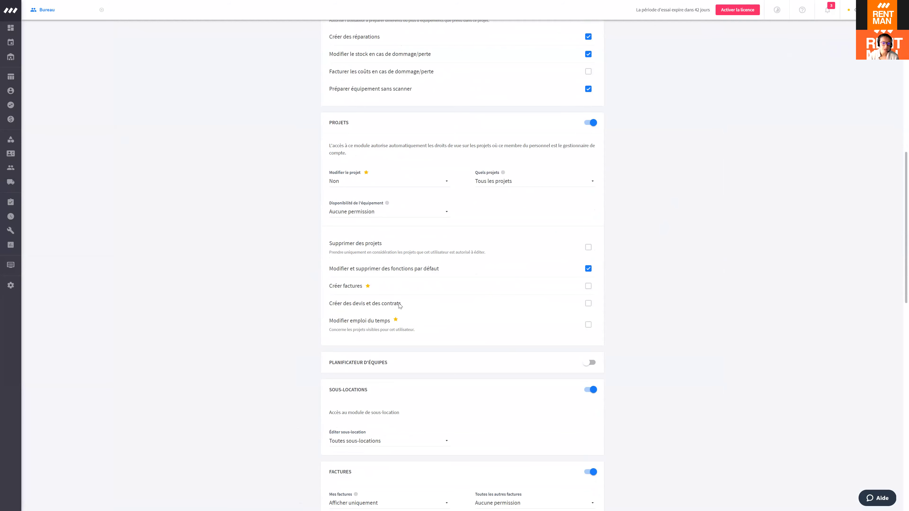
pyautogui.scroll(5, 662, 211)
pyautogui.scroll(9, 662, 212)
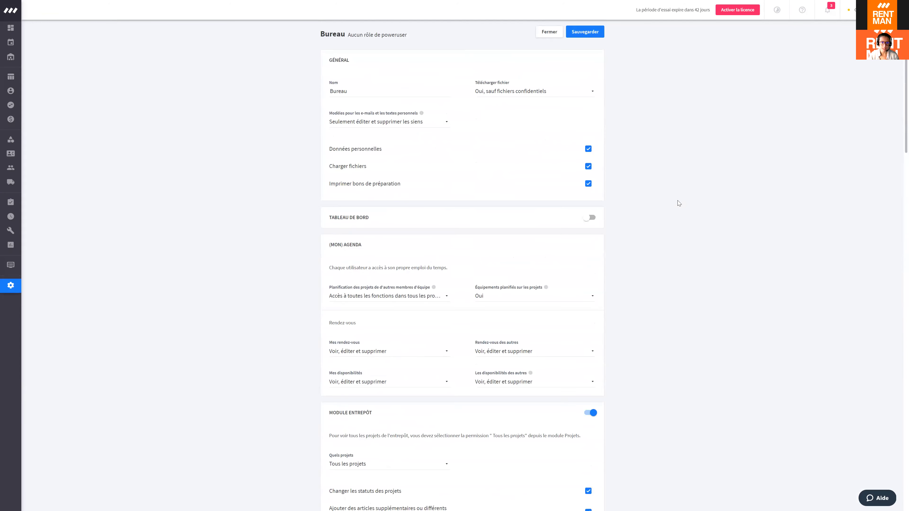
pyautogui.press('Escape')
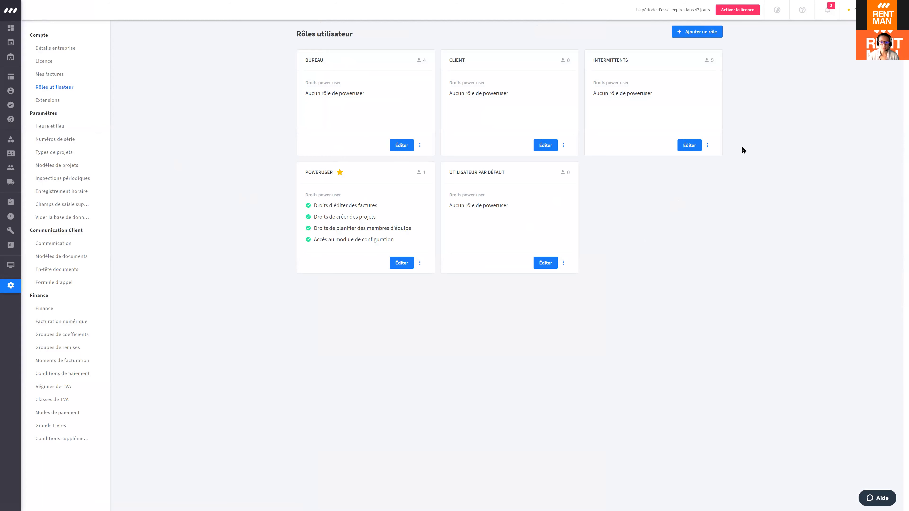
# Step: Create a new user role named Entrepôt
pyautogui.click(686, 38)
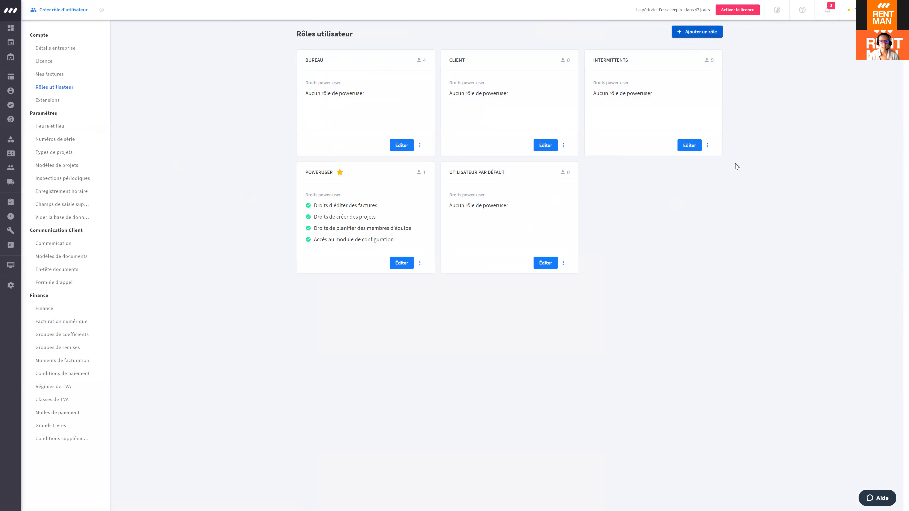
pyautogui.click(355, 93)
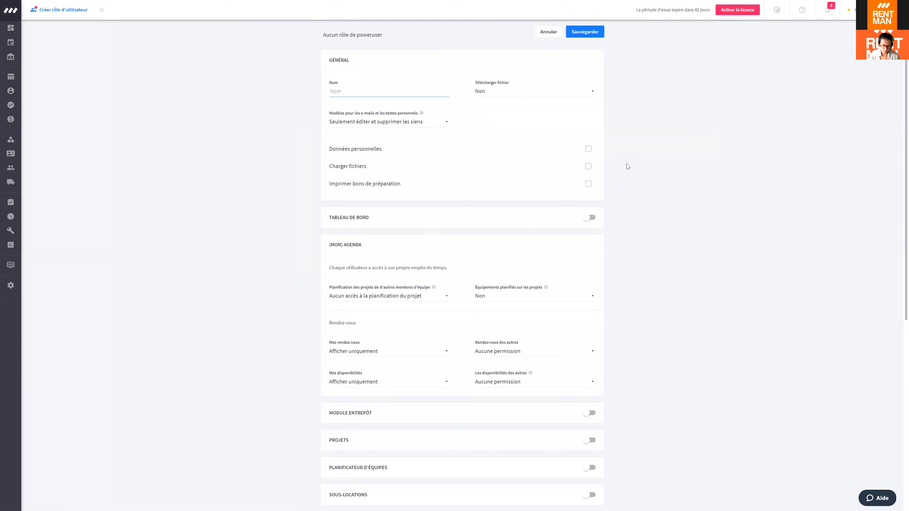
pyautogui.write('Entrepôt')
# Step: Allow downloads except confidential files, personal data, file uploads, packing slips and the dashboard
pyautogui.click(512, 95)
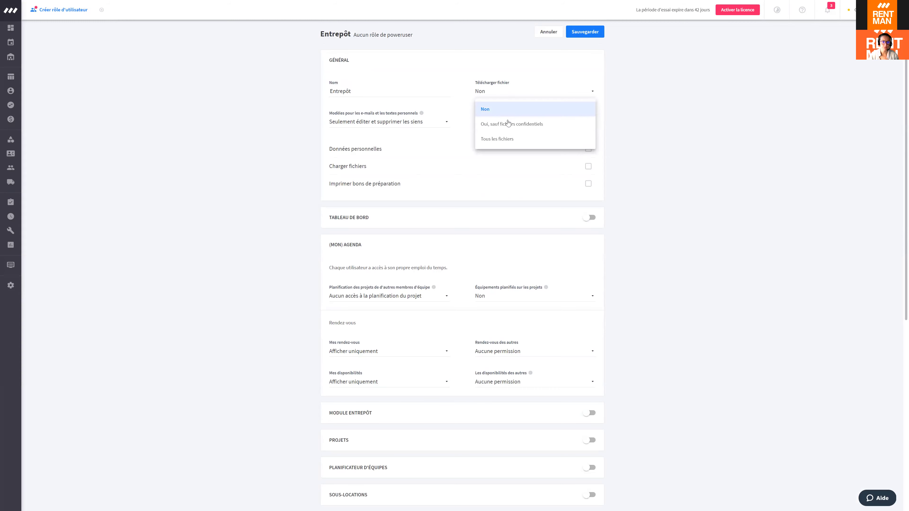
pyautogui.click(495, 126)
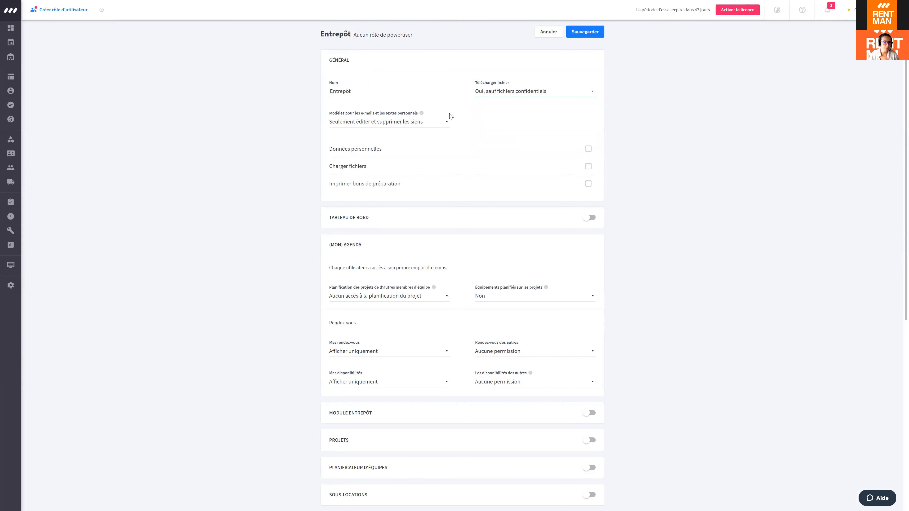
pyautogui.scroll(-2, 451, 116)
pyautogui.click(589, 78)
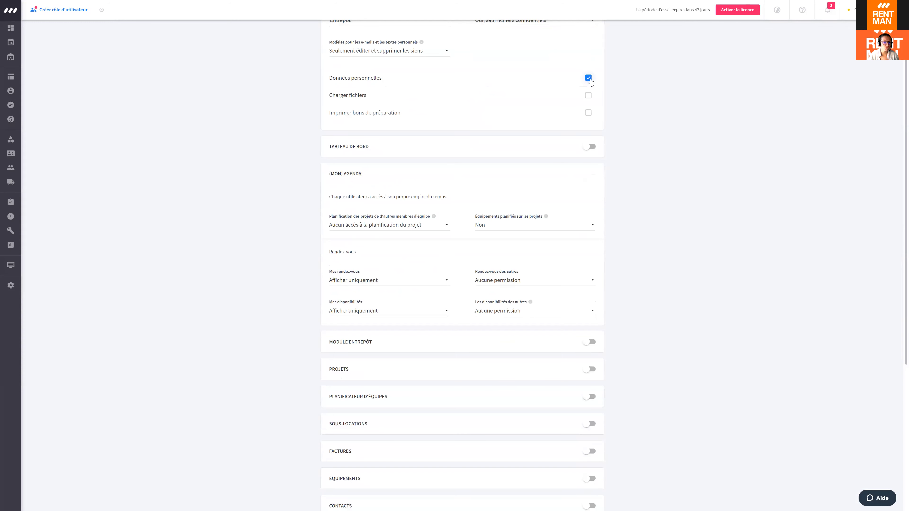
pyautogui.click(585, 98)
pyautogui.click(587, 116)
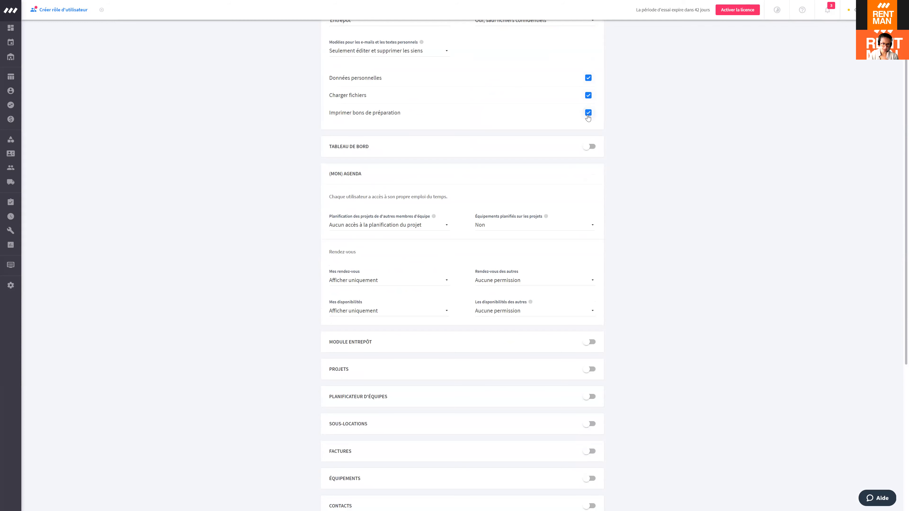
pyautogui.click(589, 147)
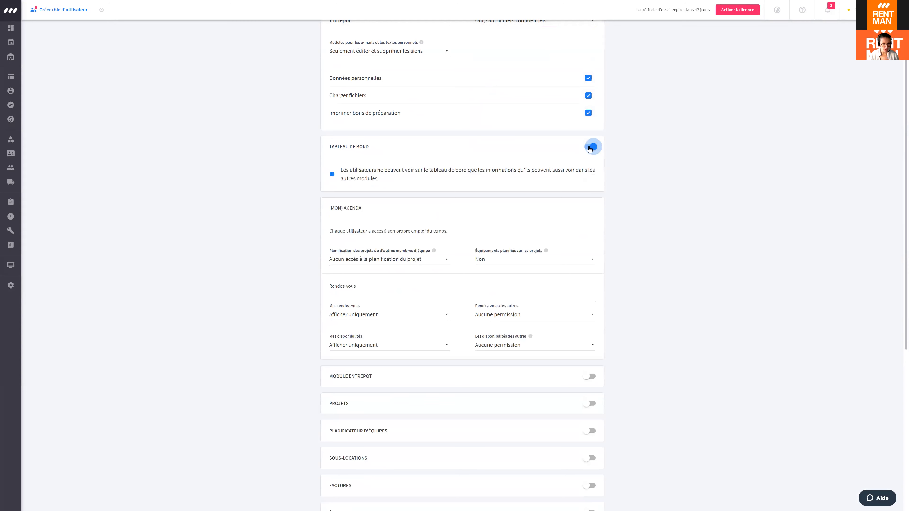
# Step: Enable Module Entrepôt for Tous les projets, with status changes, extra items, repairs and damage/loss permissions
pyautogui.scroll(-3, 590, 148)
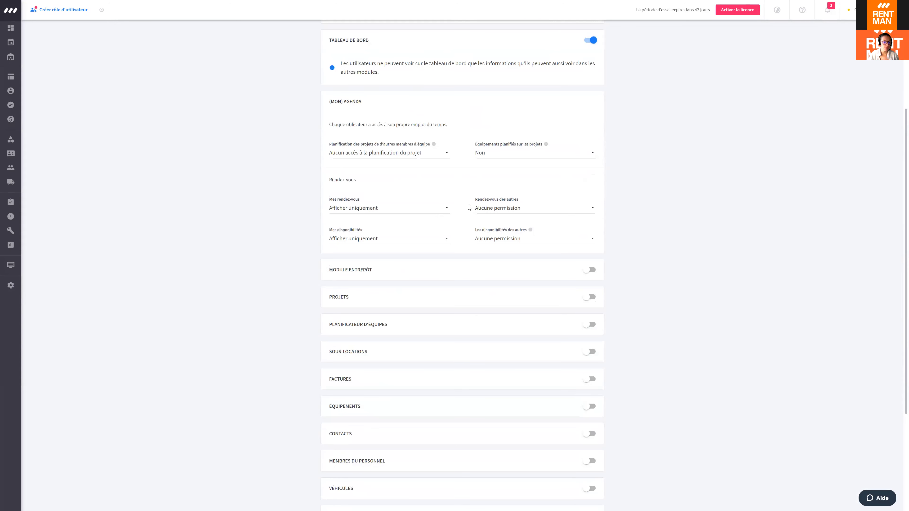
pyautogui.scroll(-3, 424, 195)
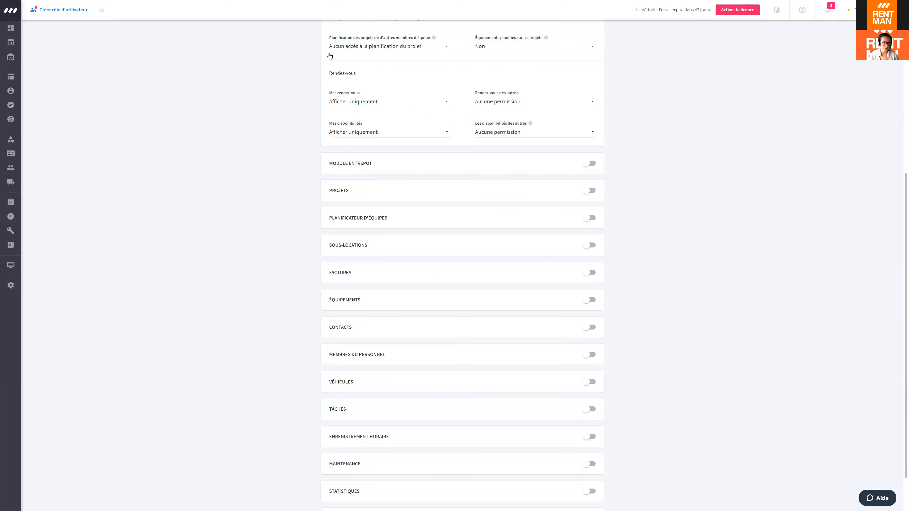
pyautogui.click(589, 165)
pyautogui.click(420, 214)
pyautogui.click(374, 246)
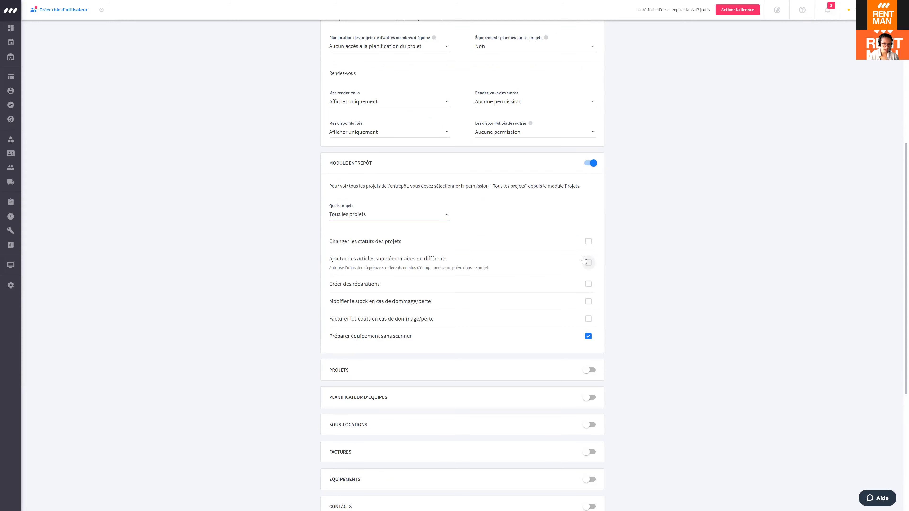
pyautogui.click(588, 242)
pyautogui.click(592, 265)
pyautogui.click(591, 289)
pyautogui.click(590, 305)
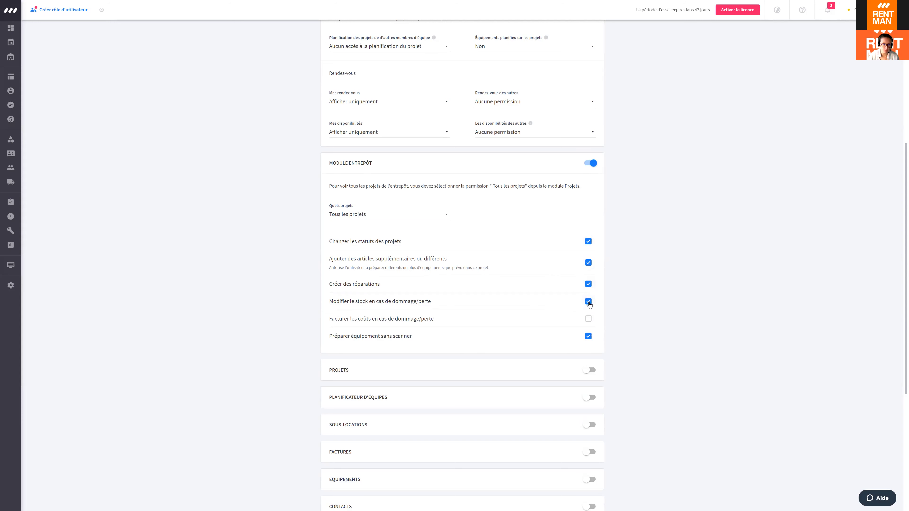
pyautogui.click(591, 317)
pyautogui.scroll(8, 593, 260)
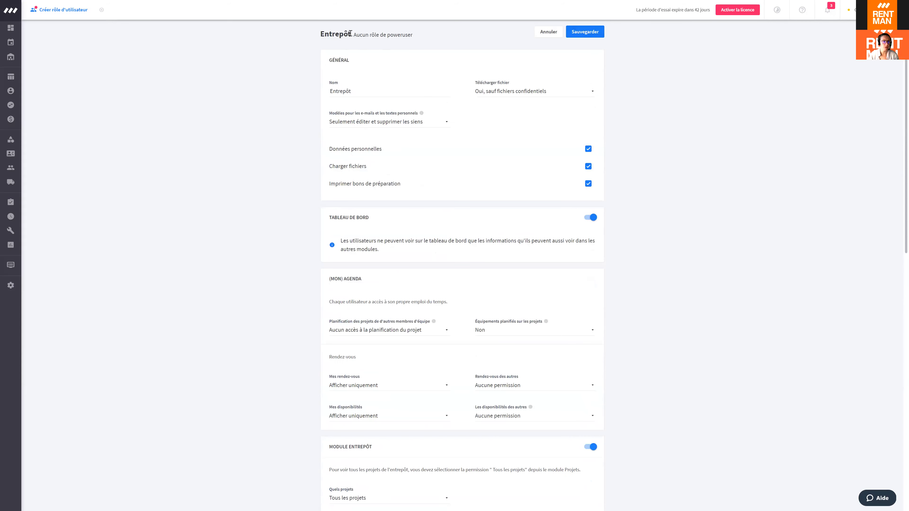
pyautogui.moveTo(350, 34); pyautogui.dragTo(414, 35)
# Step: Save and close the Entrepôt role, then go to the Membres du personnel list
pyautogui.click(584, 33)
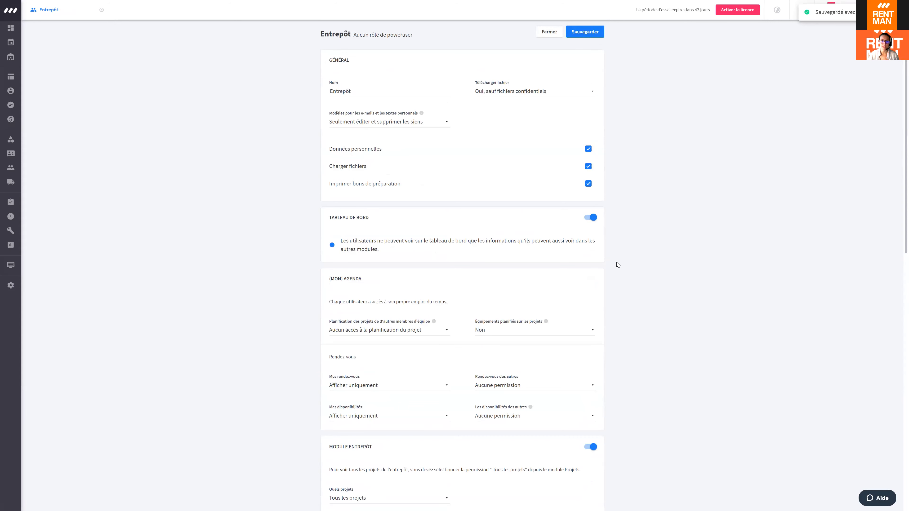
pyautogui.click(557, 32)
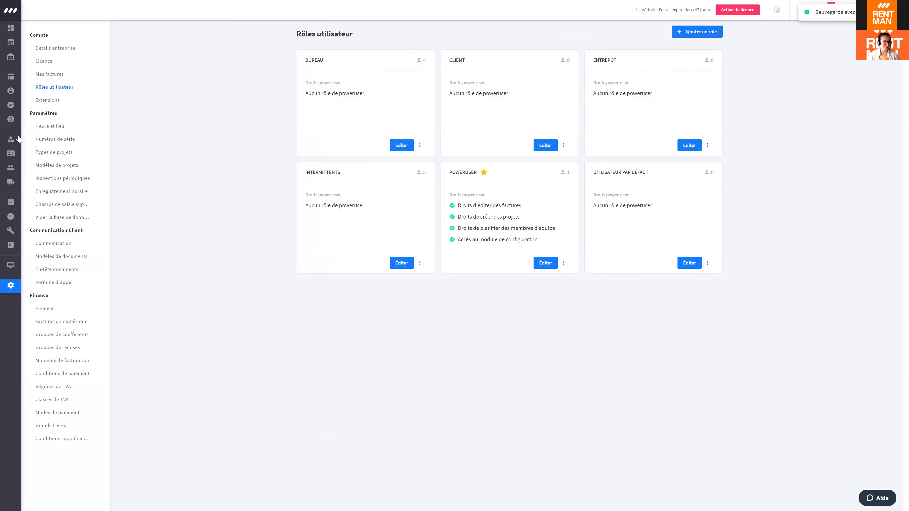
pyautogui.click(22, 168)
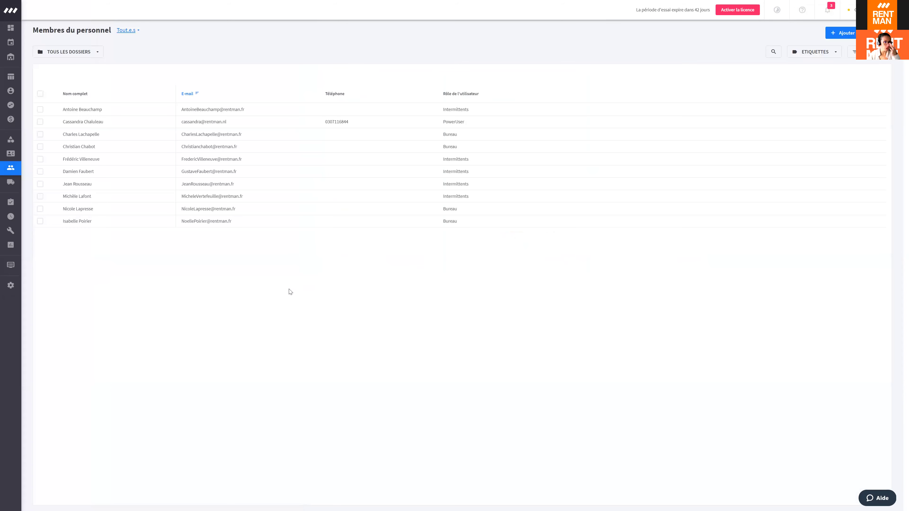
pyautogui.click(96, 52)
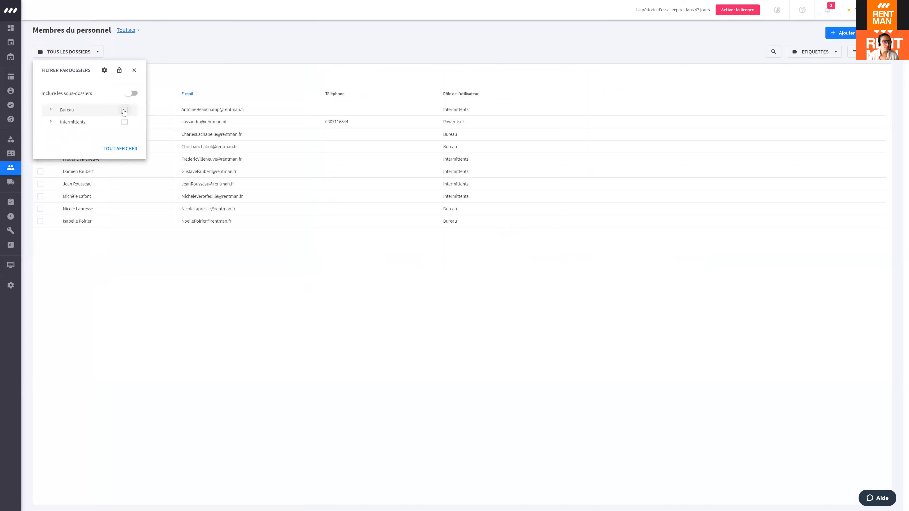
pyautogui.click(443, 290)
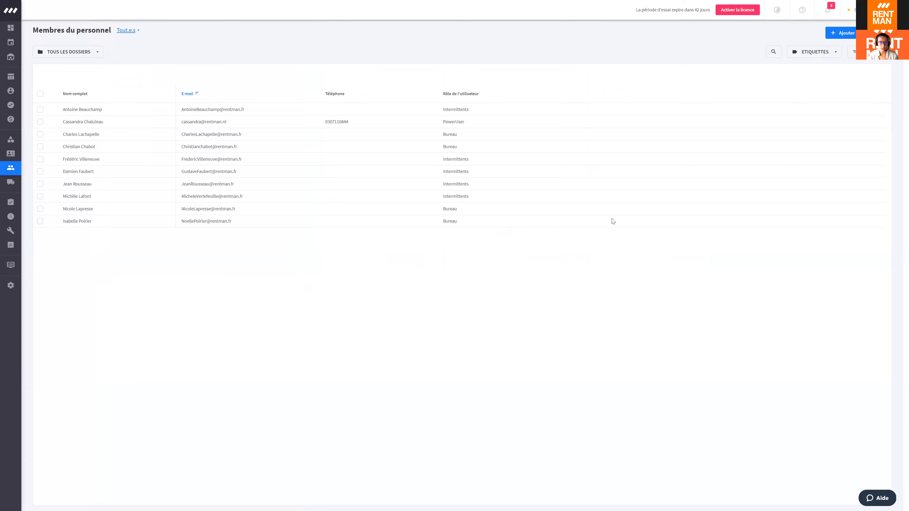
# Step: Add a new staff member, entering the first name, last name and e-mail address
pyautogui.click(849, 33)
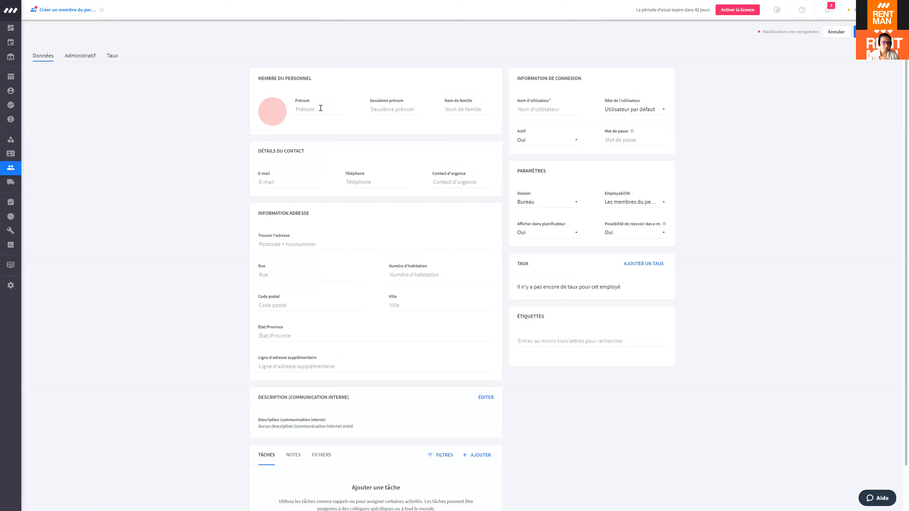
pyautogui.click(313, 110)
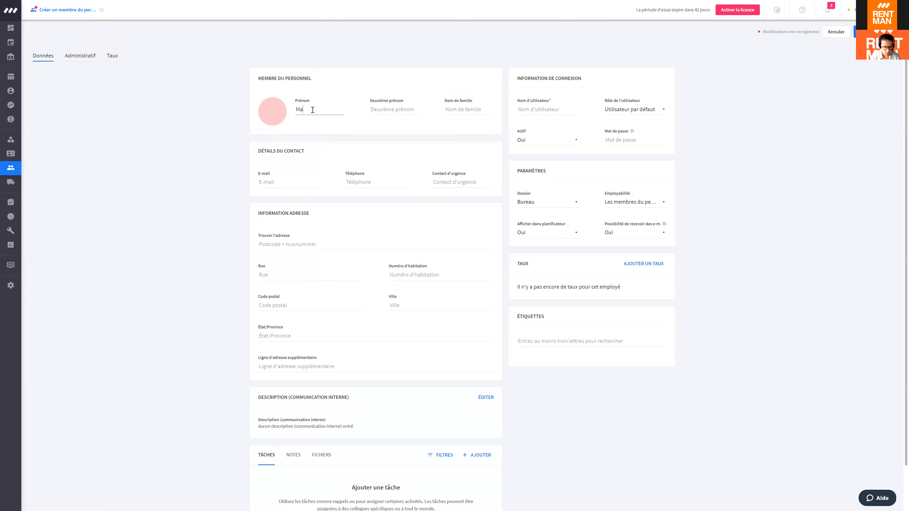
pyautogui.click(464, 111)
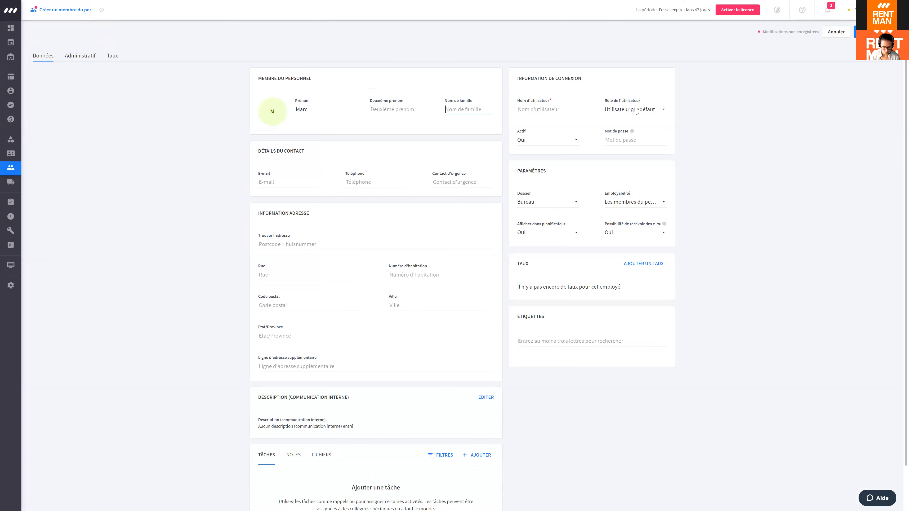
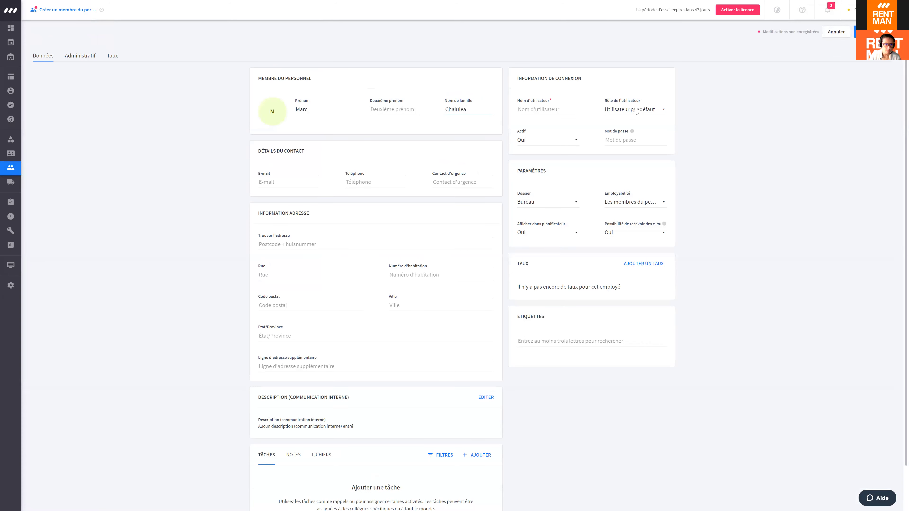
pyautogui.click(280, 183)
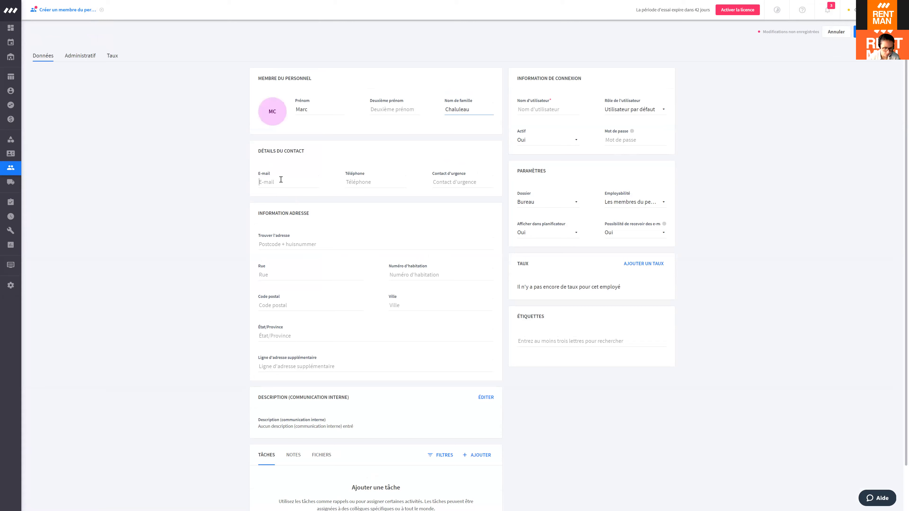
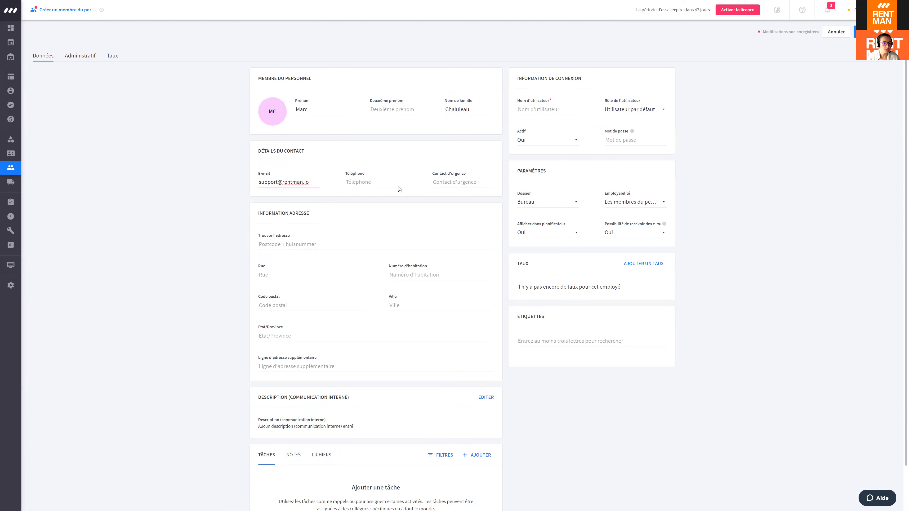
# Step: Enter the login username, assign the Entrepôt user role and set the login password
pyautogui.click(538, 110)
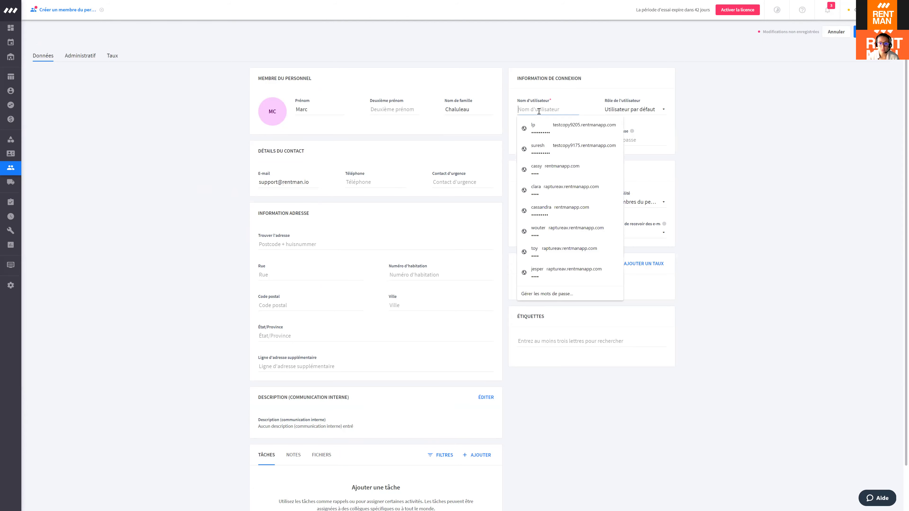
pyautogui.click(755, 108)
pyautogui.click(552, 114)
pyautogui.write('marc')
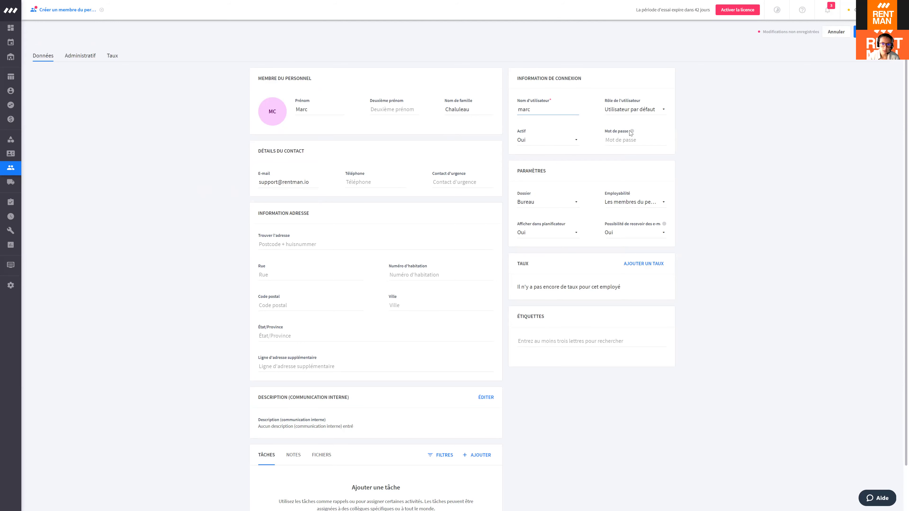
pyautogui.click(622, 110)
pyautogui.click(628, 158)
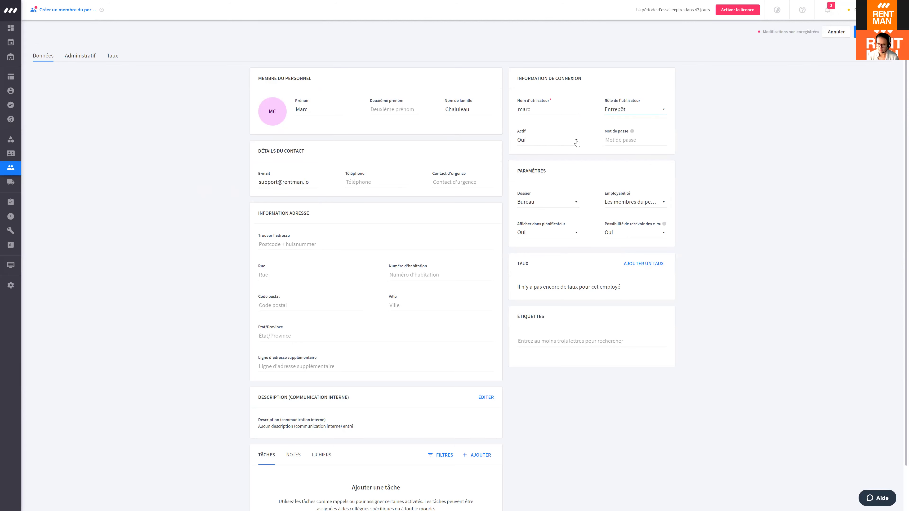
pyautogui.click(615, 142)
pyautogui.click(635, 143)
pyautogui.click(636, 143)
pyautogui.write('test')
pyautogui.click(814, 171)
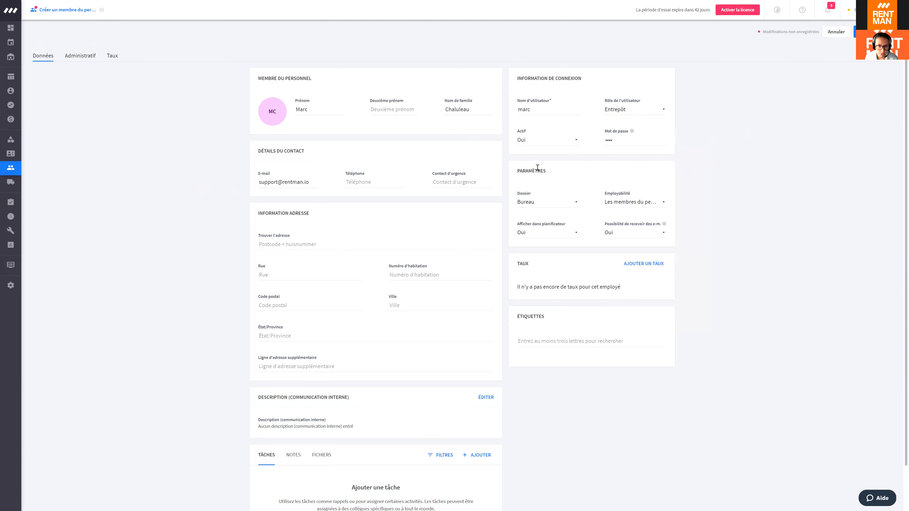
# Step: Keep the single-booking option in the Employabilité dropdown
pyautogui.click(632, 205)
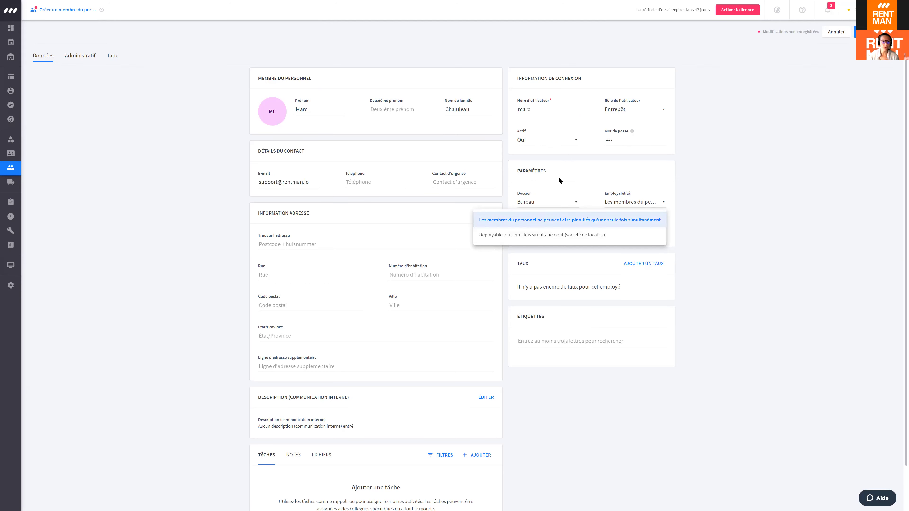
pyautogui.click(413, 120)
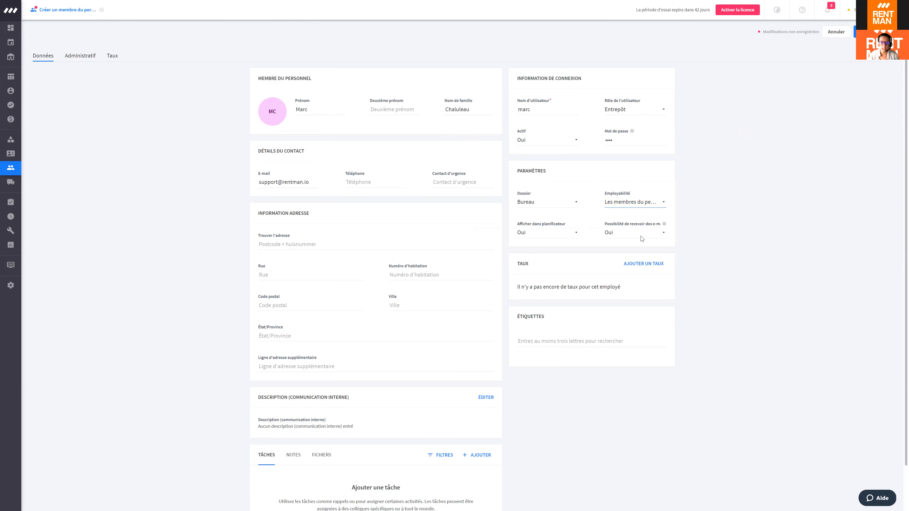
pyautogui.click(624, 206)
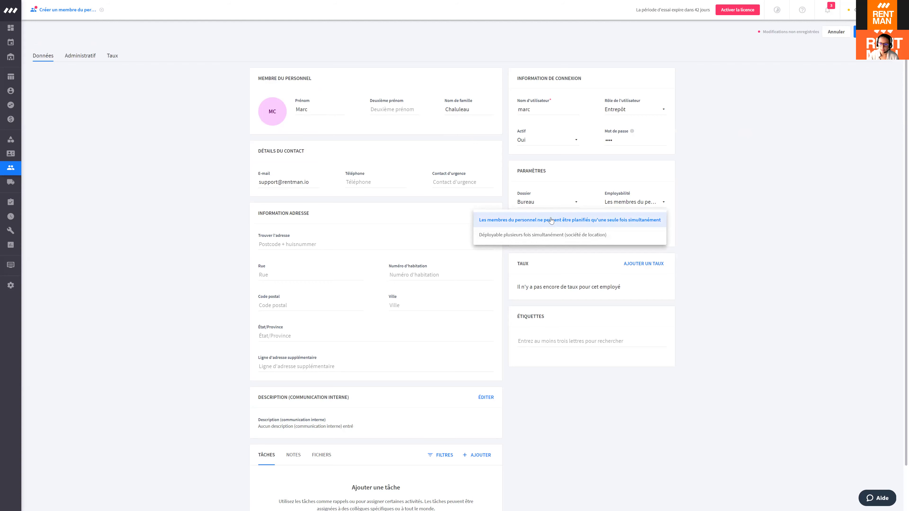
pyautogui.click(573, 220)
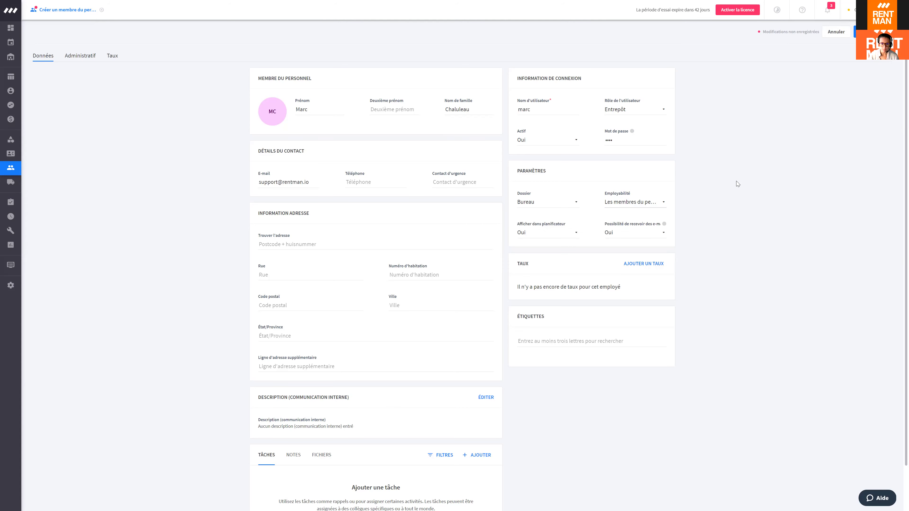
pyautogui.scroll(-1, 609, 222)
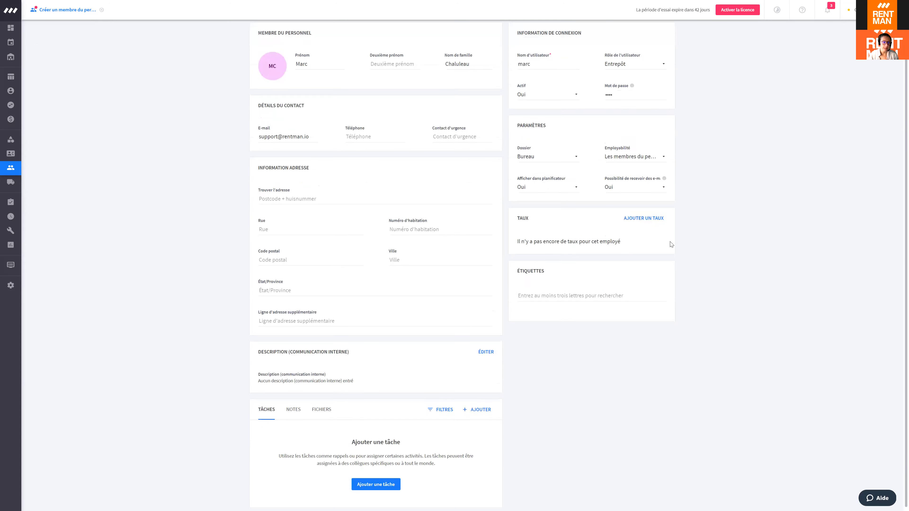
pyautogui.scroll(1, 669, 243)
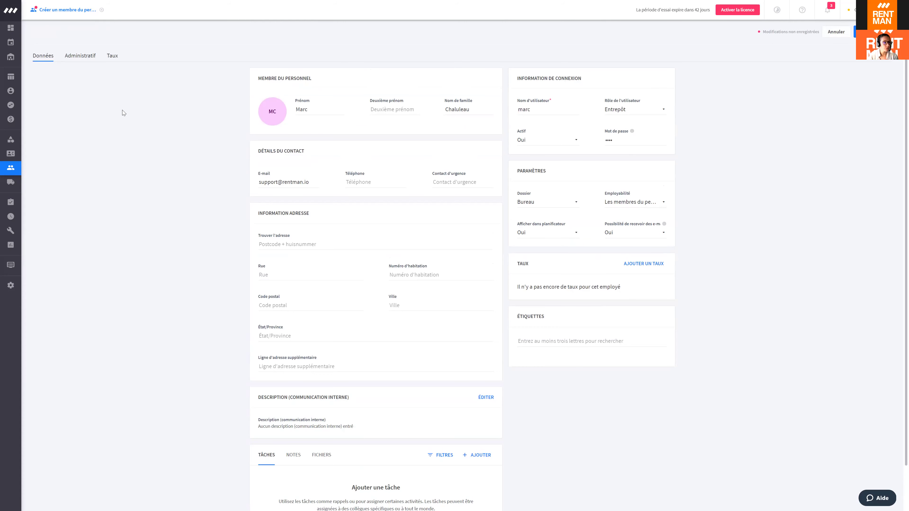
# Step: On the Taux tab, add a rate named Gestion d'entrepôt at €15,00 per hour
pyautogui.click(113, 57)
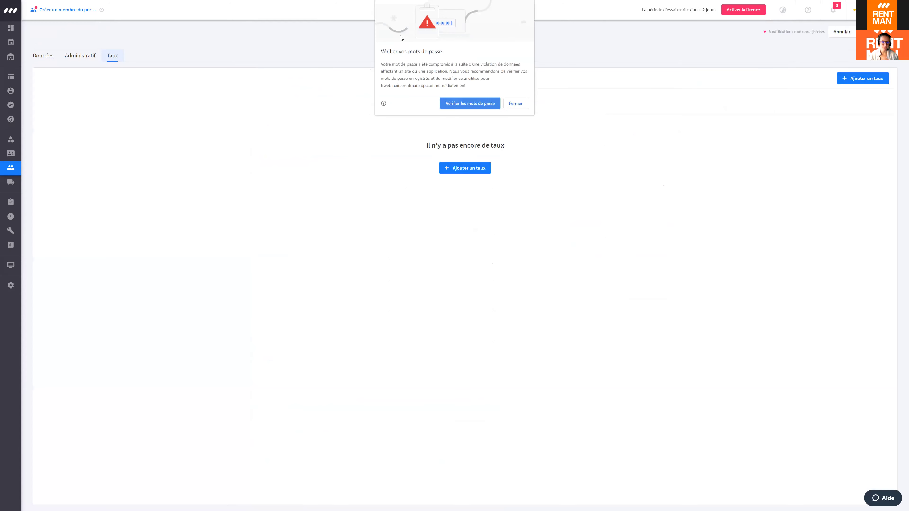
pyautogui.click(523, 106)
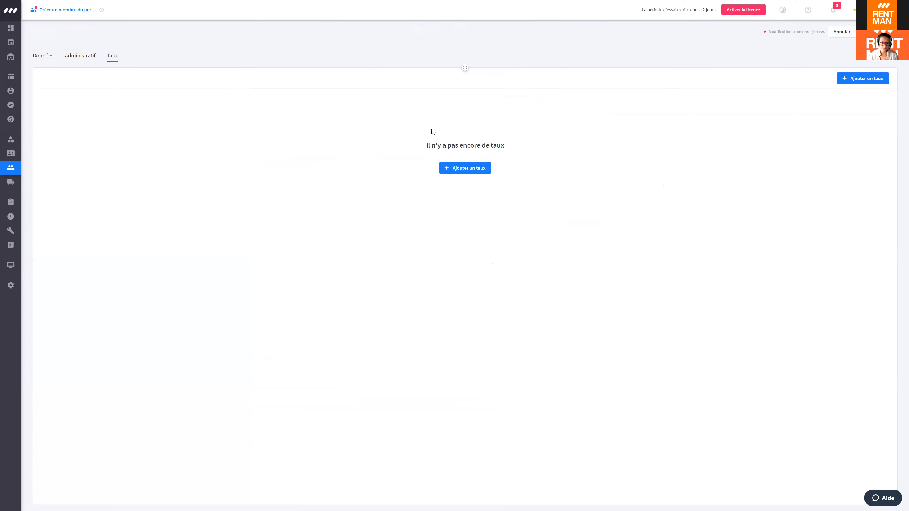
pyautogui.click(466, 167)
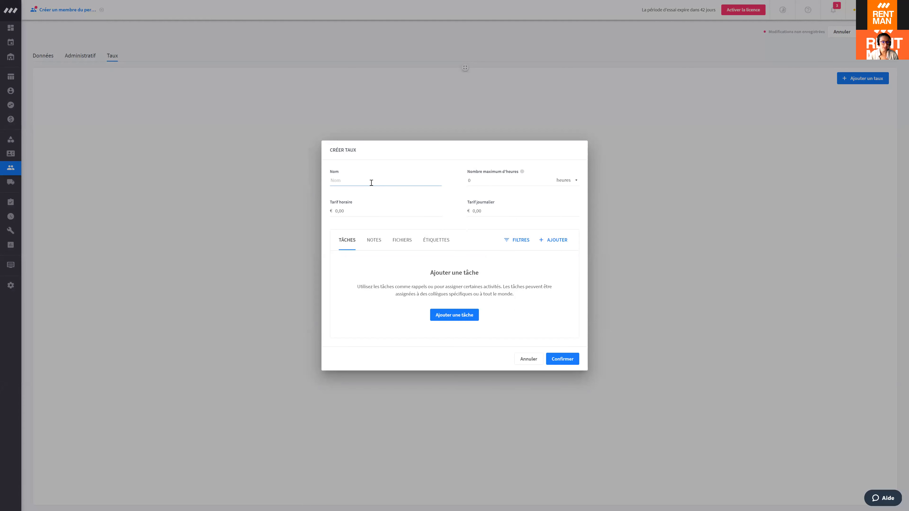
pyautogui.write('Gestion')
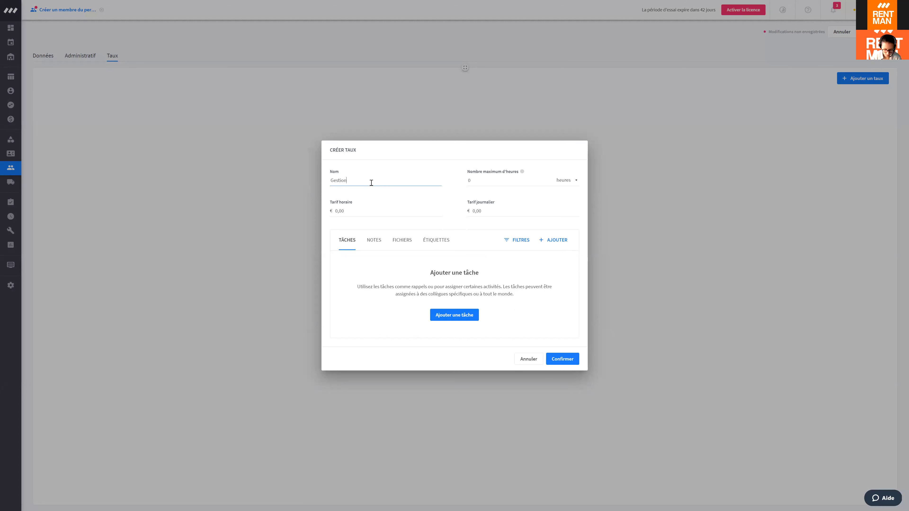
pyautogui.write(" d'entrepôt")
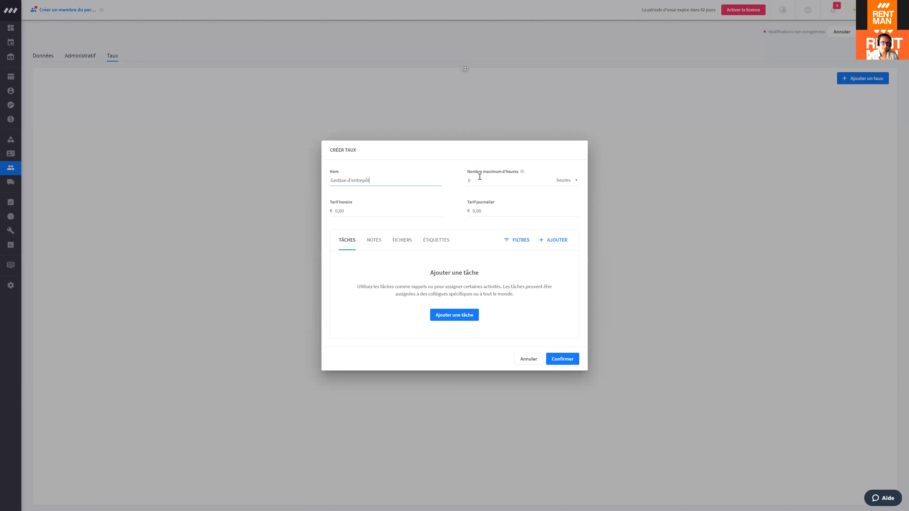
pyautogui.click(410, 208)
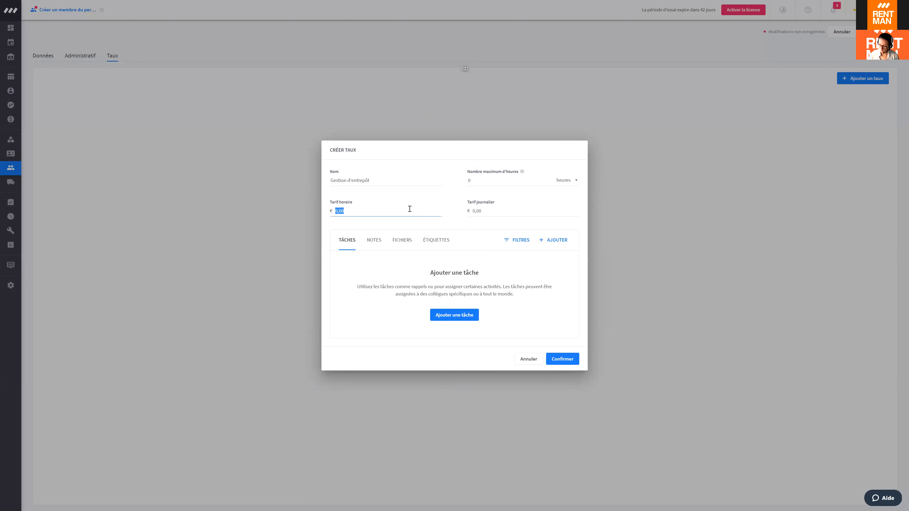
pyautogui.write('15')
pyautogui.click(450, 222)
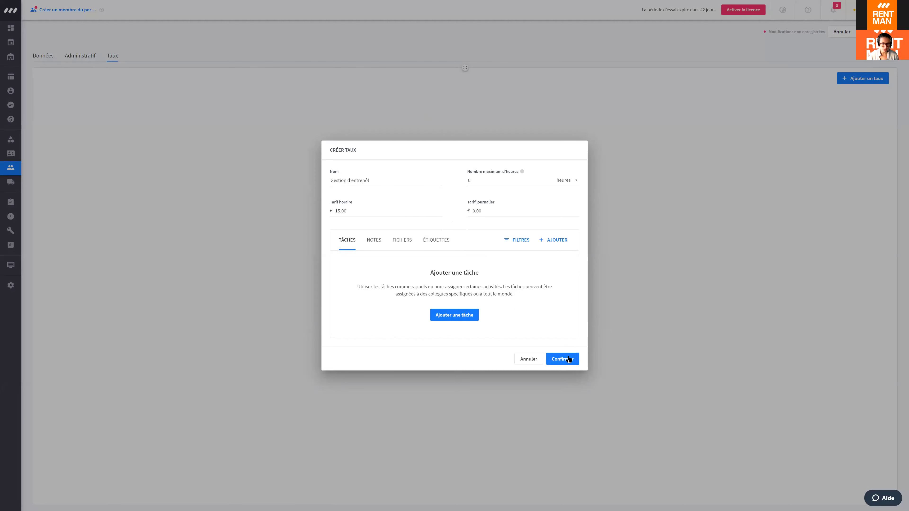
pyautogui.click(568, 360)
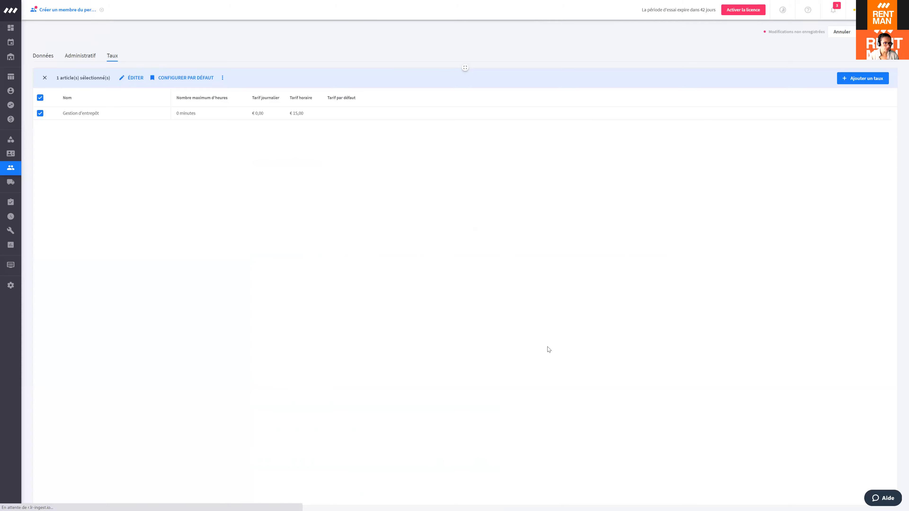
# Step: Rename the existing rate to Chauffeur with an hourly rate of €11,00
pyautogui.click(131, 79)
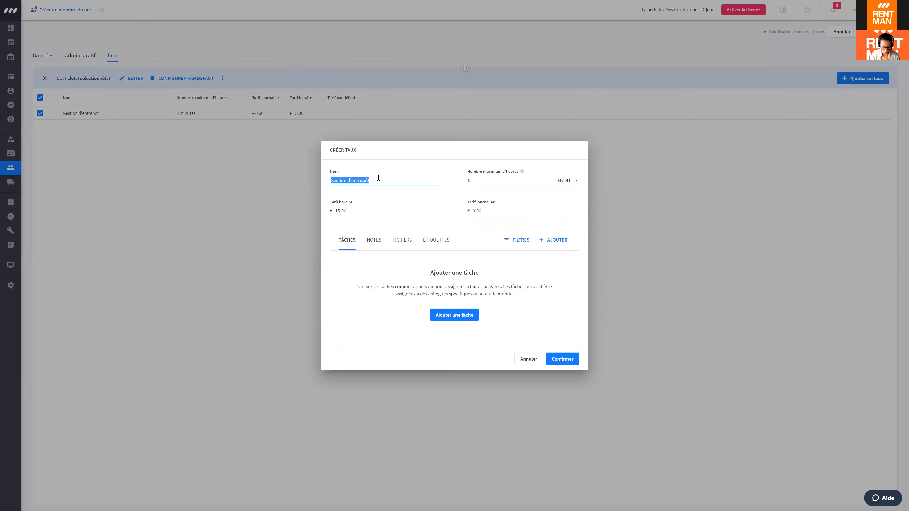
pyautogui.write('Chauffeur')
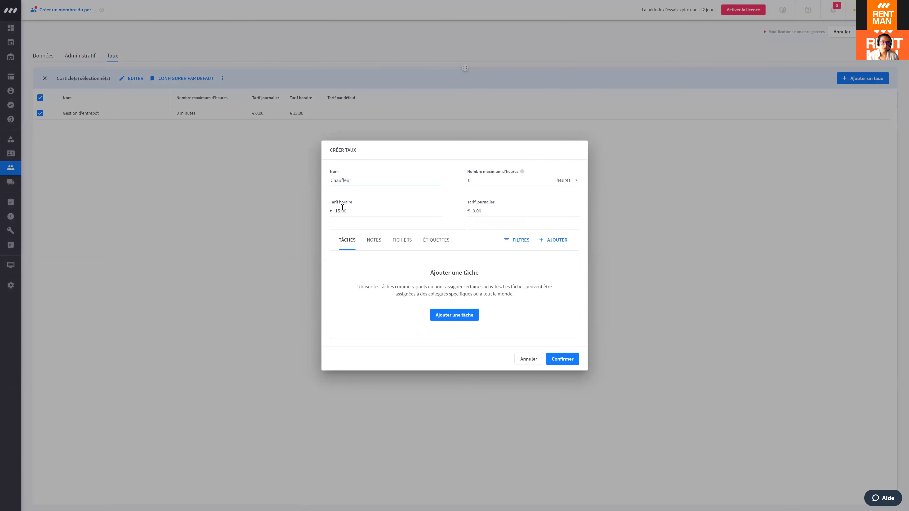
pyautogui.click(442, 210)
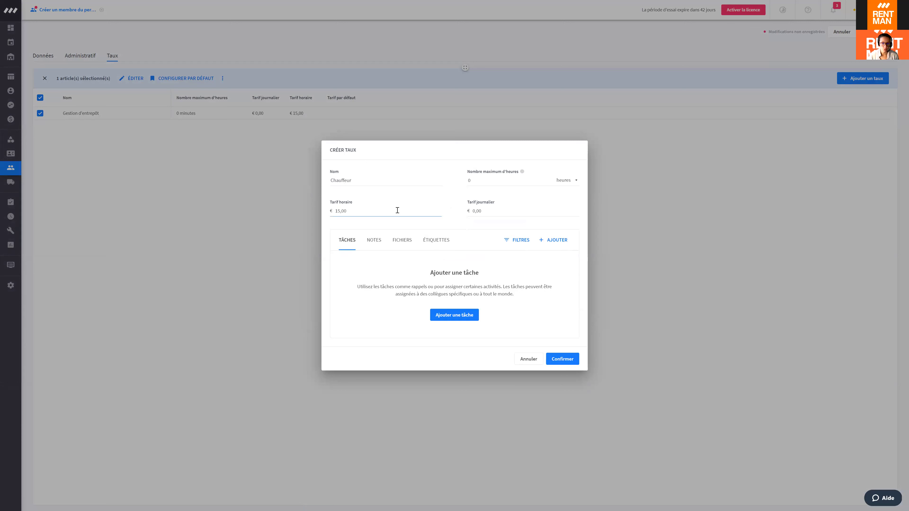
pyautogui.press('BackSpace')
pyautogui.click(563, 359)
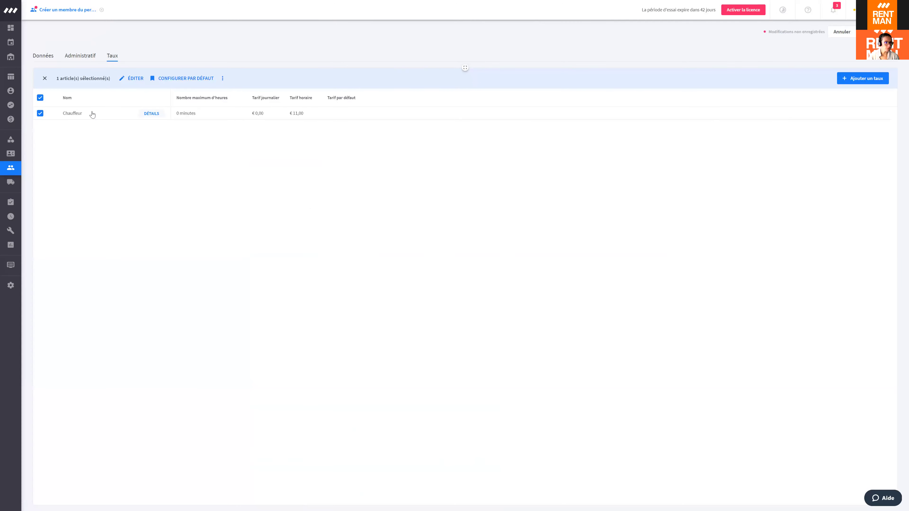
# Step: Add a second rate named Gestion at €15,00 per hour
pyautogui.click(863, 79)
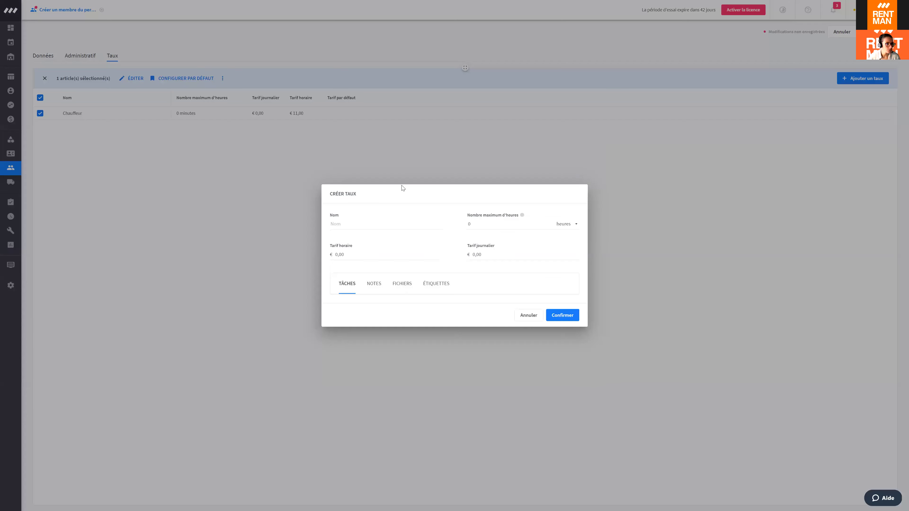
pyautogui.click(527, 359)
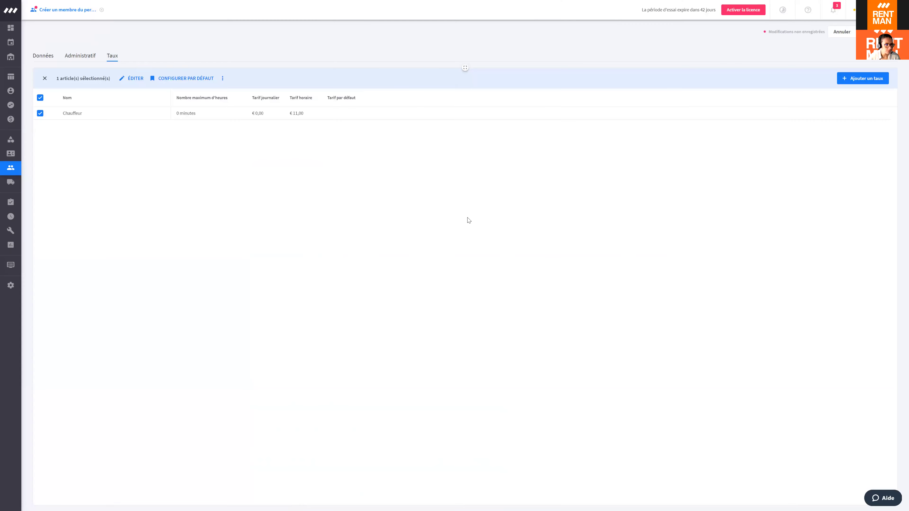
pyautogui.click(40, 97)
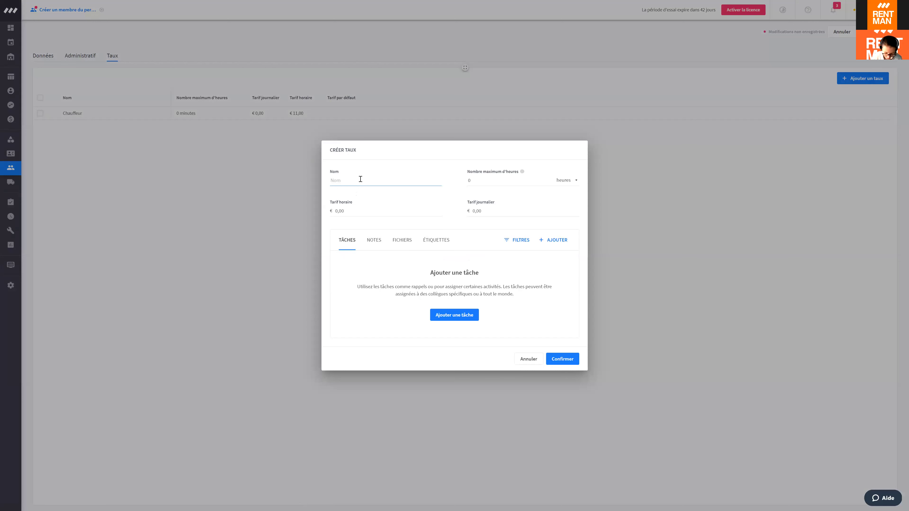
pyautogui.write('Gestion')
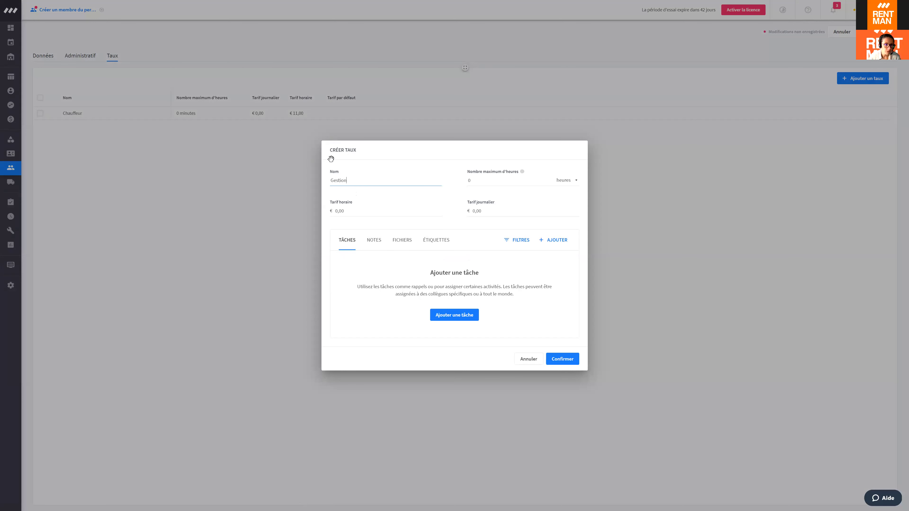
pyautogui.click(343, 211)
pyautogui.write('15')
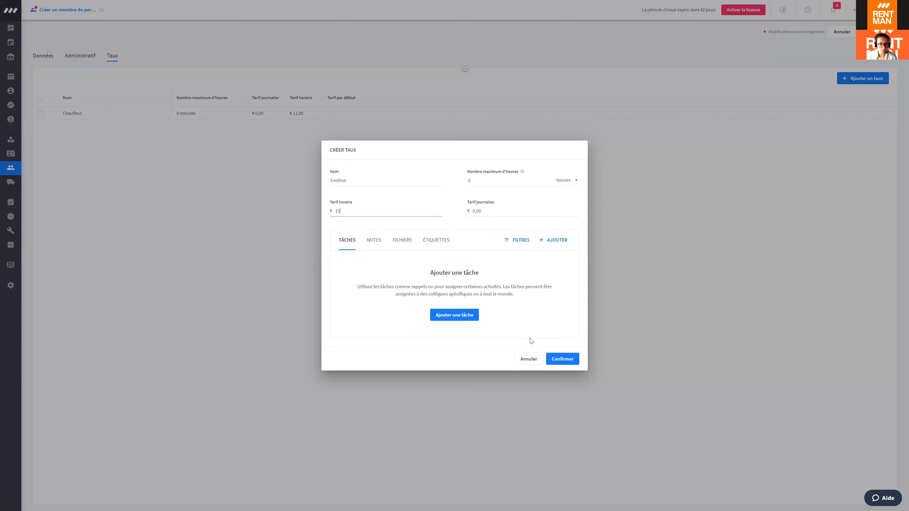
pyautogui.click(560, 359)
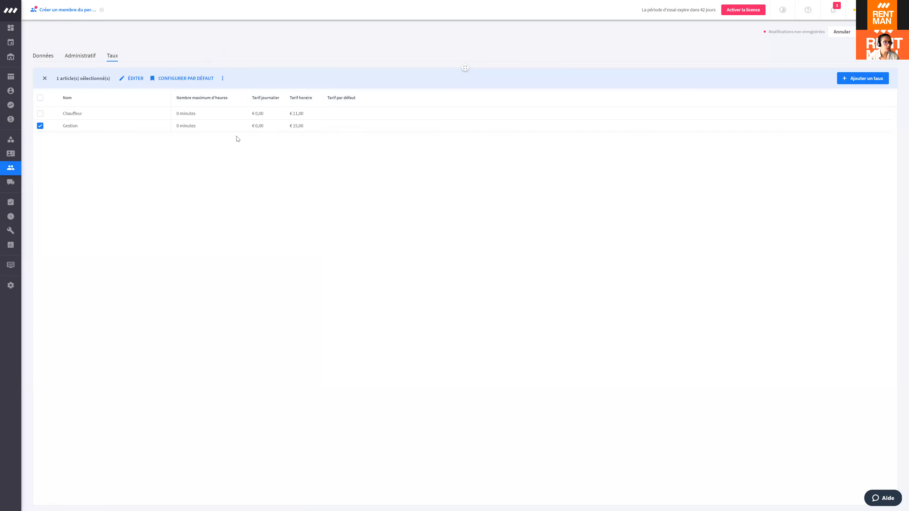
# Step: Save the staff member's profile from the Données tab and click into the Étiquettes field
pyautogui.click(44, 57)
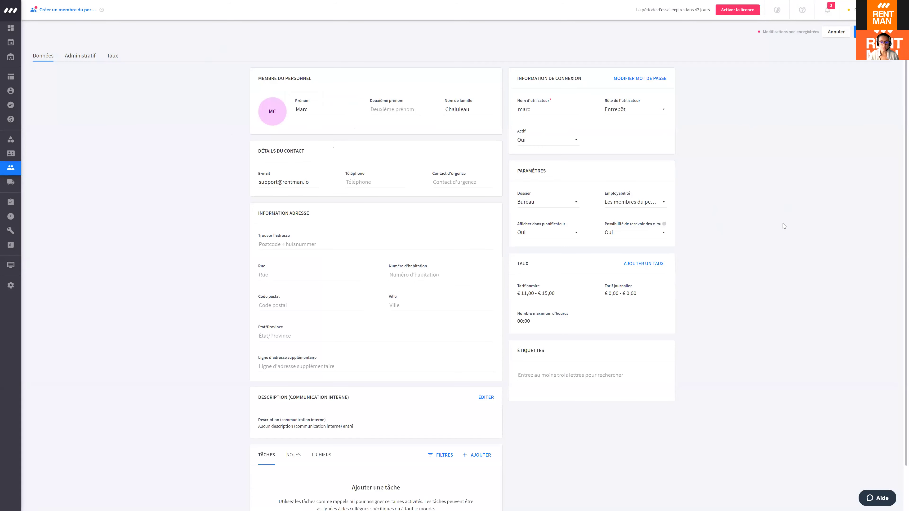
pyautogui.click(859, 31)
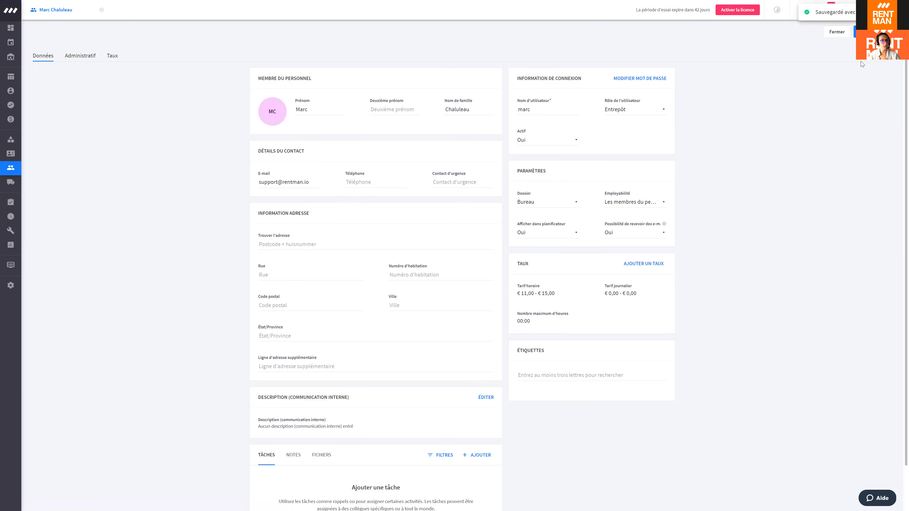
pyautogui.scroll(-2, 800, 149)
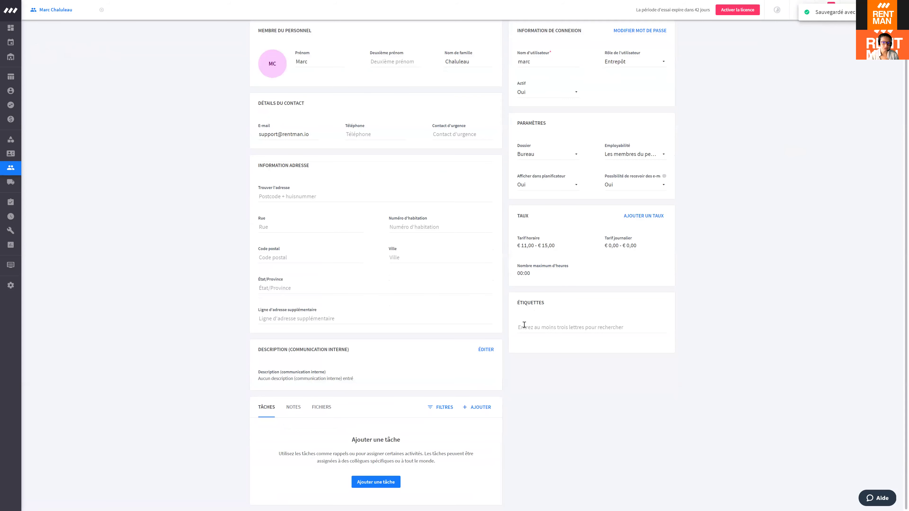
pyautogui.click(533, 329)
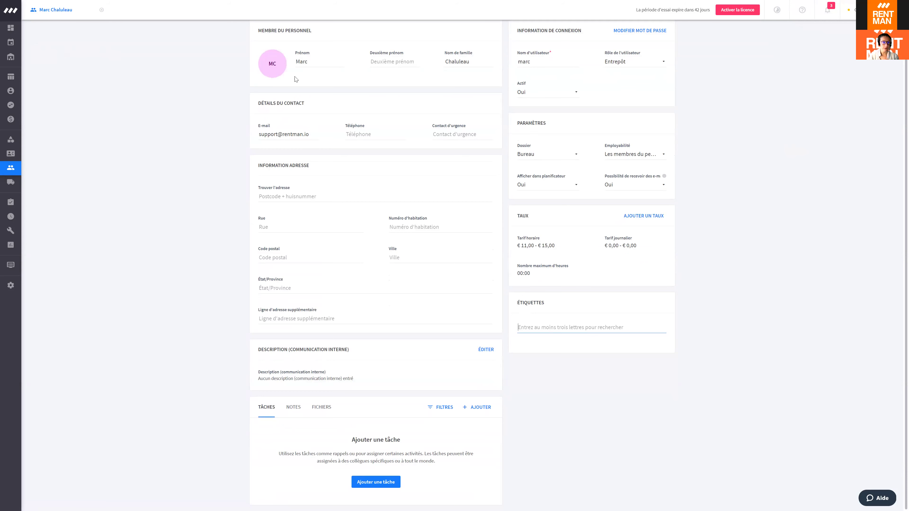
# Step: Tag the staff member with chauffeur, entrepot and anglais, then save the profile
pyautogui.write('chauffeur')
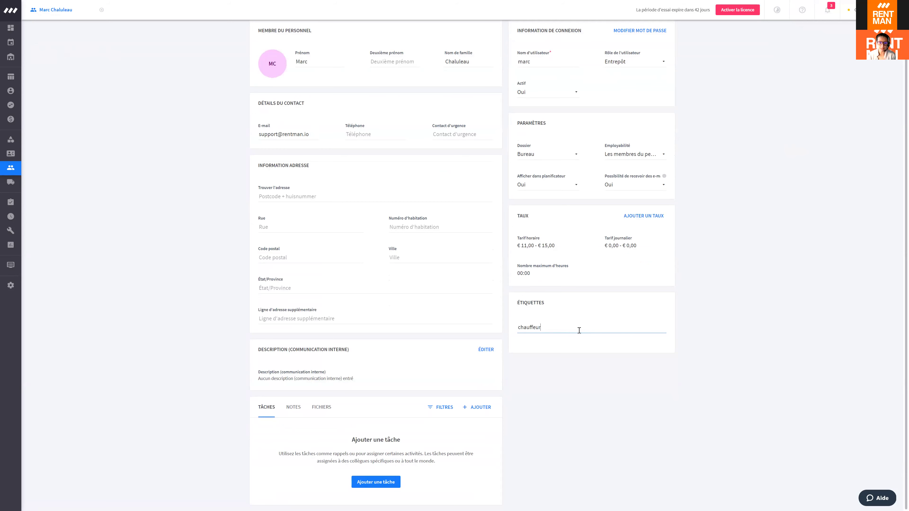
pyautogui.click(540, 344)
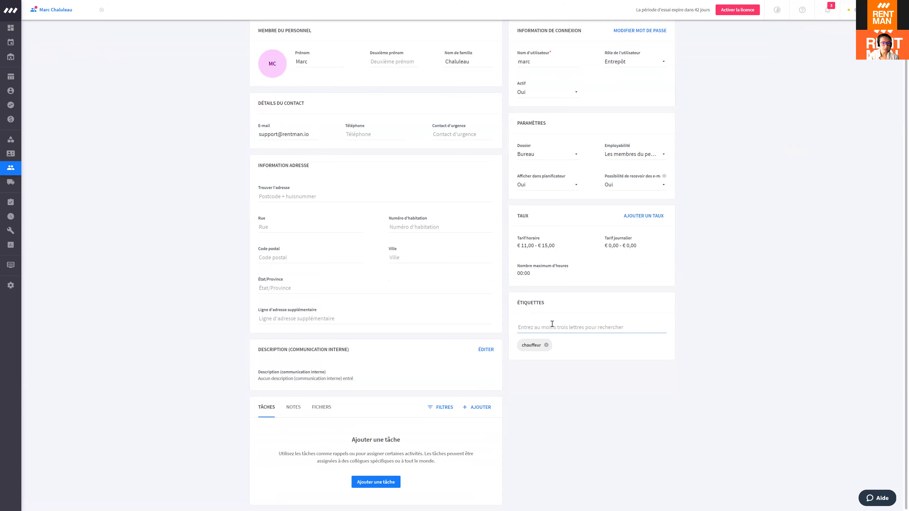
pyautogui.write('trepot')
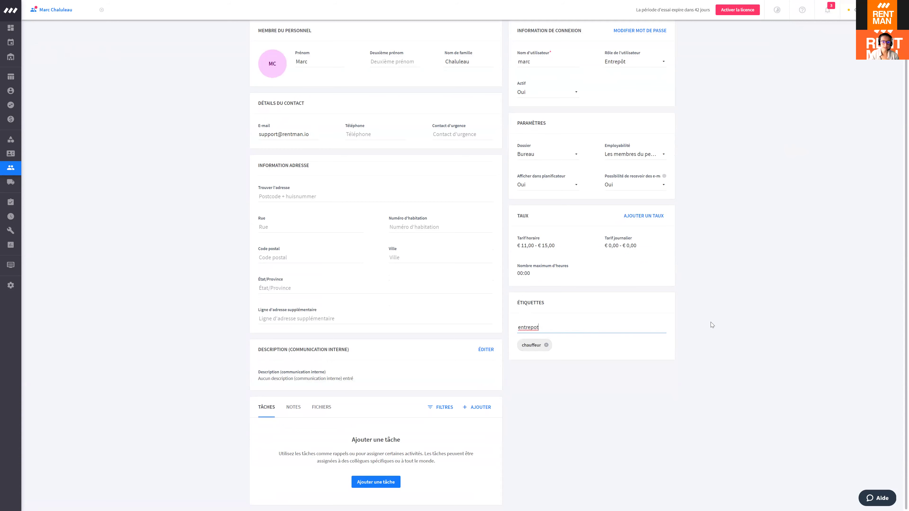
pyautogui.press('Return')
pyautogui.click(766, 294)
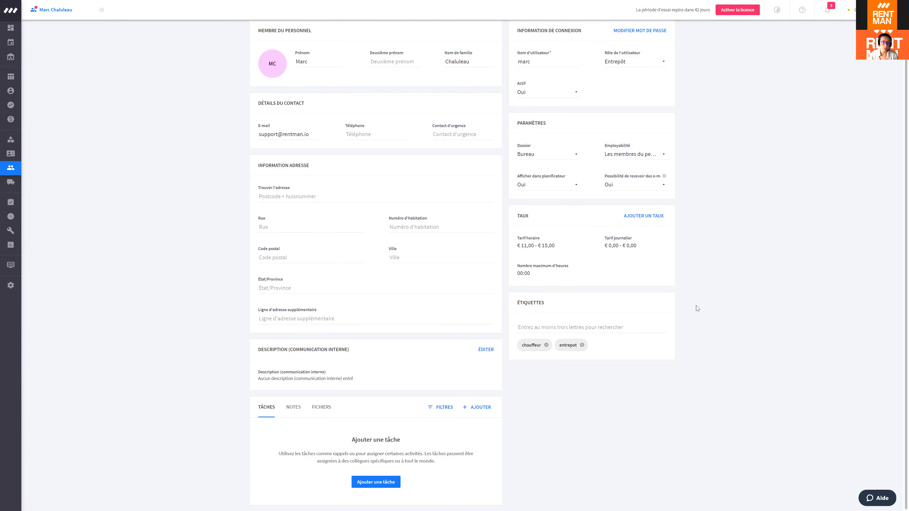
pyautogui.click(544, 325)
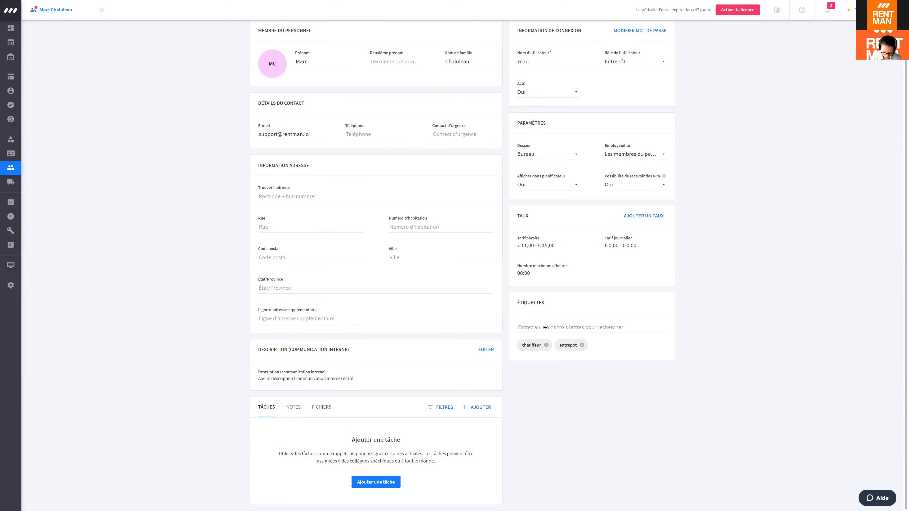
pyautogui.write('techn')
pyautogui.press('BackSpace')
pyautogui.press('BackSpace')
pyautogui.press('BackSpace')
pyautogui.press('BackSpace')
pyautogui.press('BackSpace')
pyautogui.click(620, 319)
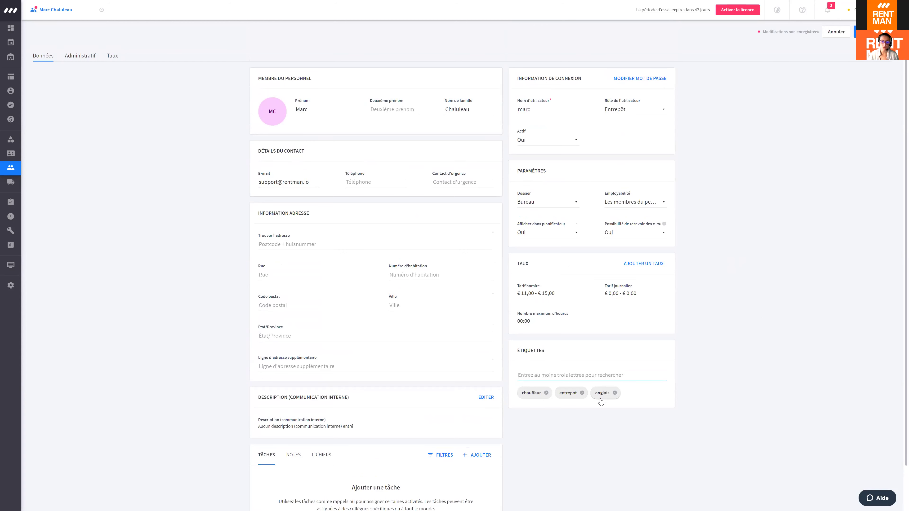
pyautogui.click(868, 32)
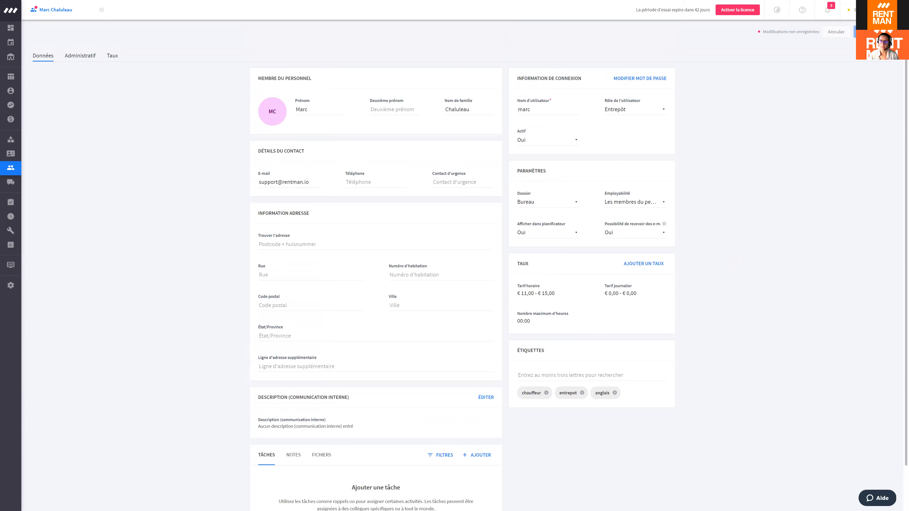
pyautogui.click(14, 165)
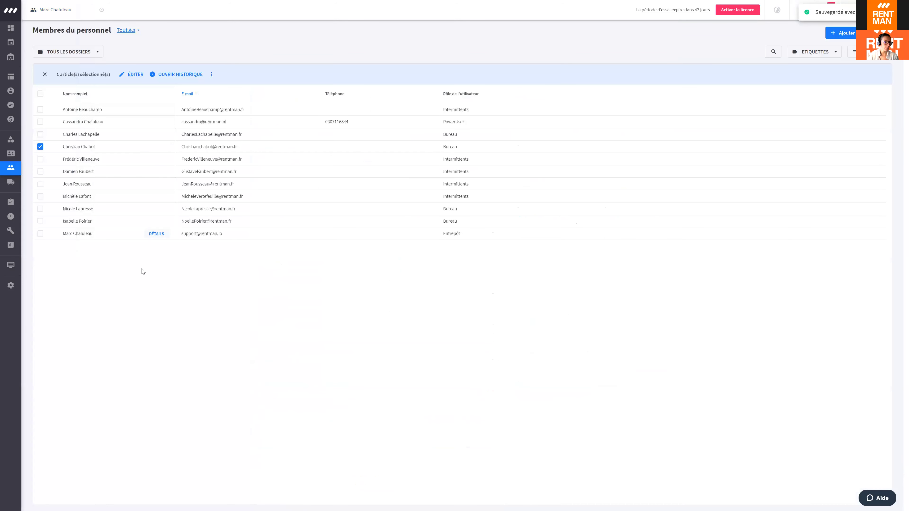
# Step: Bulk-add the anglais tag to two selected staff members
pyautogui.click(40, 146)
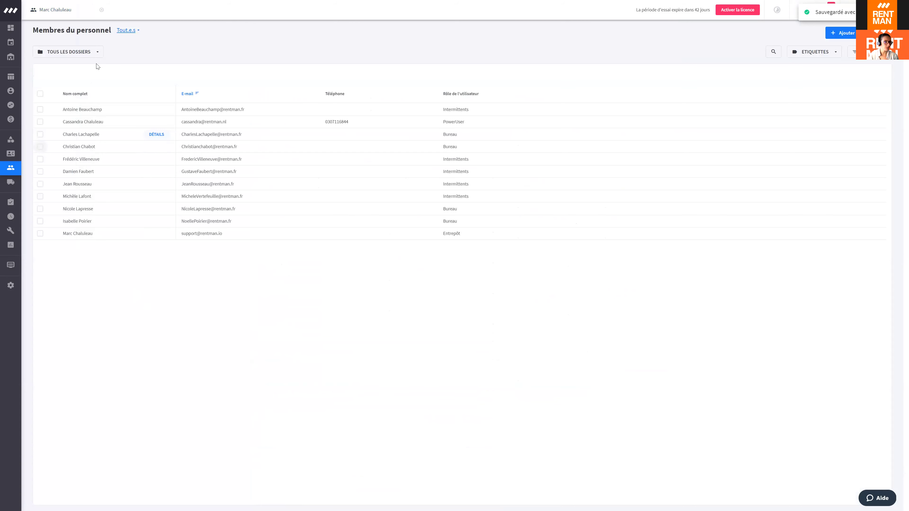
pyautogui.click(101, 10)
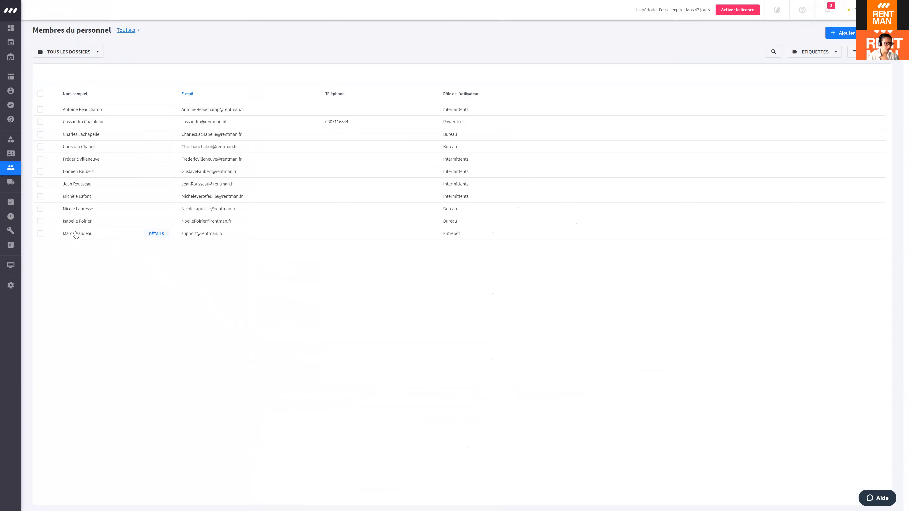
pyautogui.click(40, 208)
pyautogui.click(40, 147)
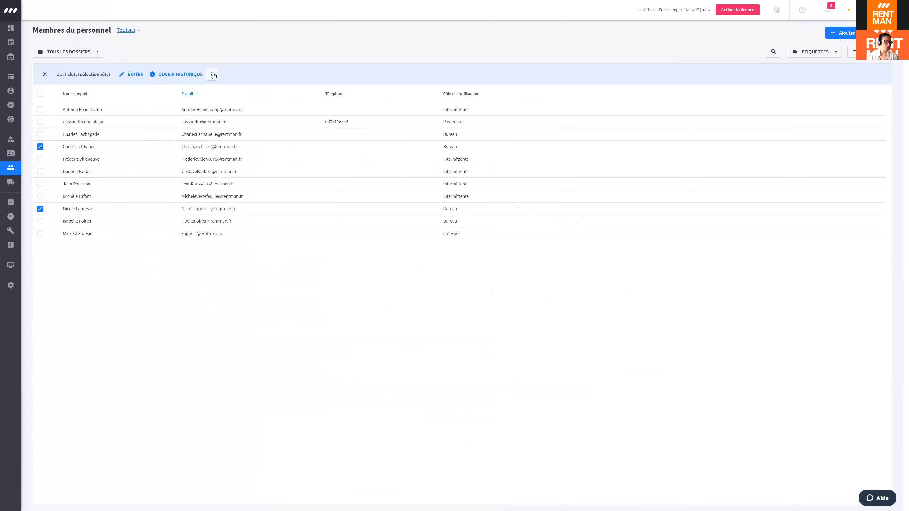
pyautogui.click(212, 74)
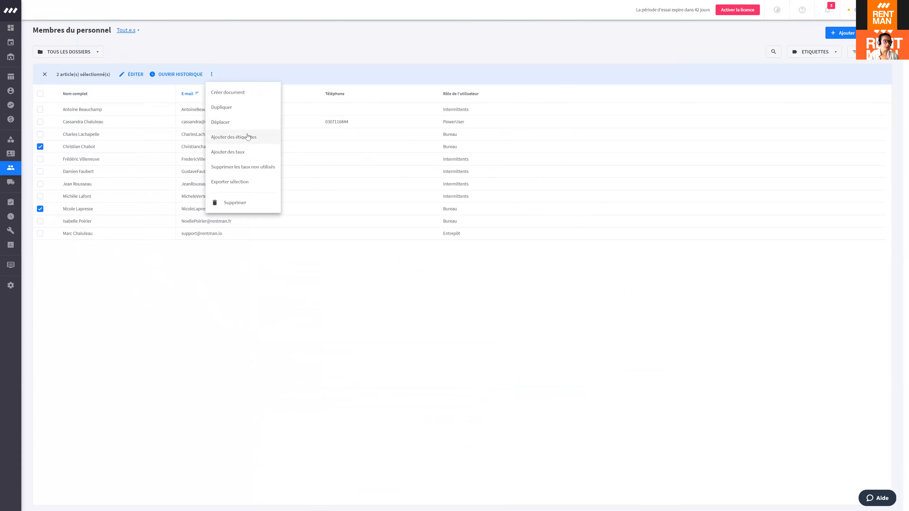
pyautogui.click(248, 137)
pyautogui.click(339, 271)
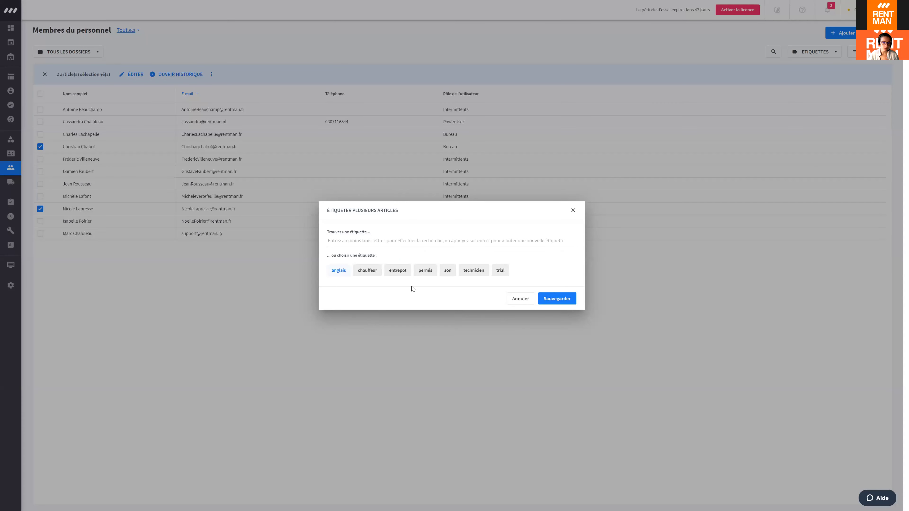
pyautogui.click(550, 303)
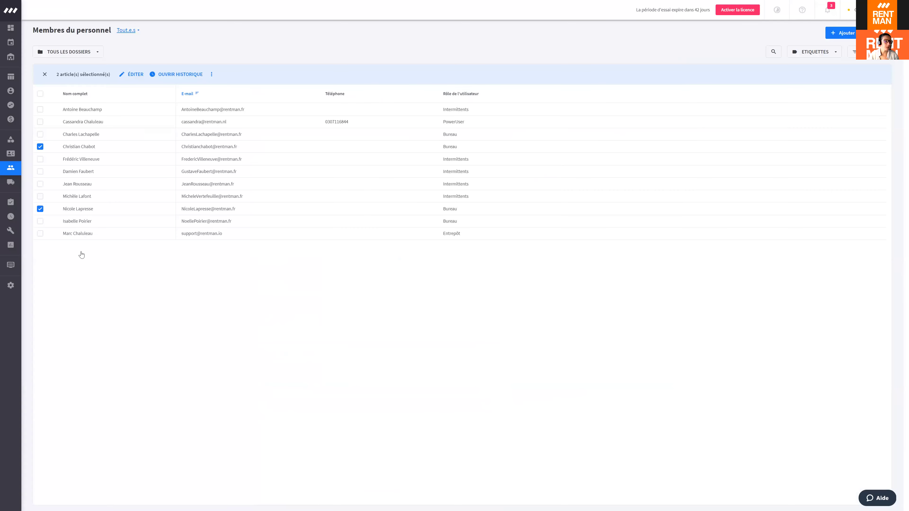
# Step: Bulk-add the permis tag to five staff members, including the new one
pyautogui.click(40, 146)
pyautogui.click(40, 209)
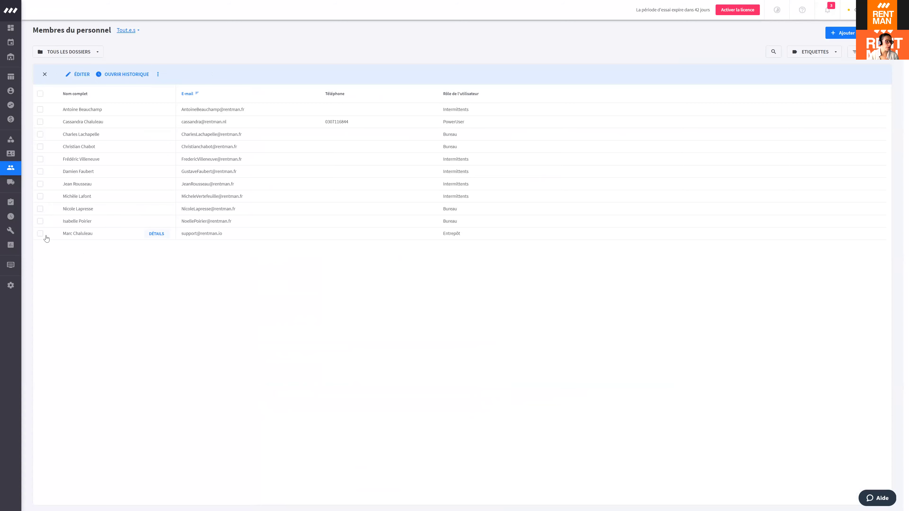
pyautogui.click(40, 234)
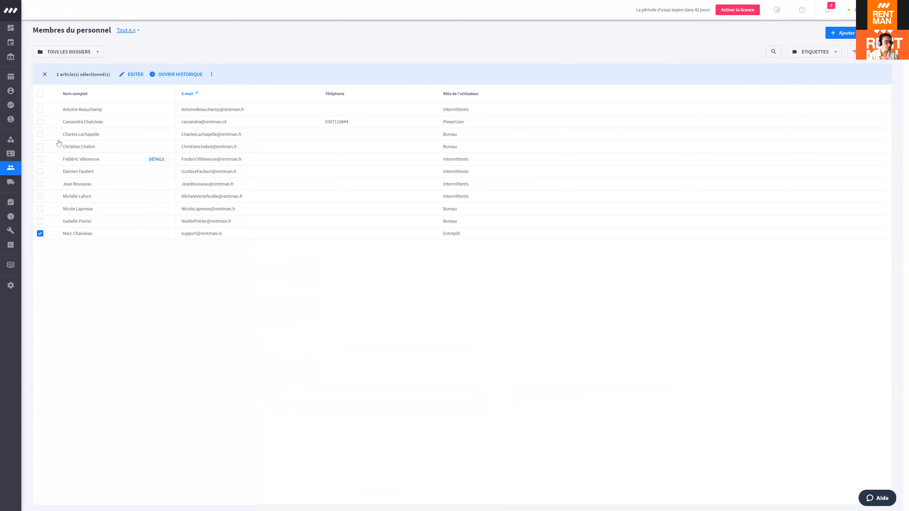
pyautogui.click(40, 109)
pyautogui.click(40, 134)
pyautogui.click(41, 147)
pyautogui.click(40, 196)
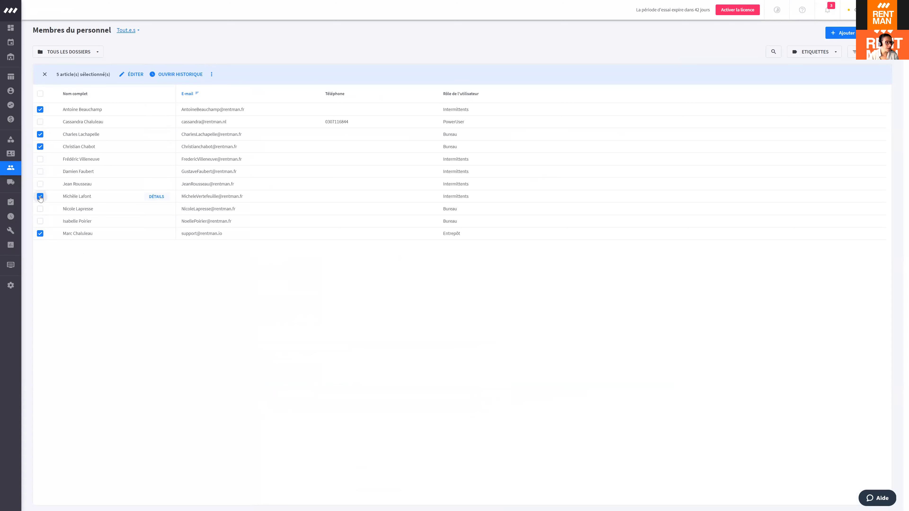
pyautogui.click(211, 75)
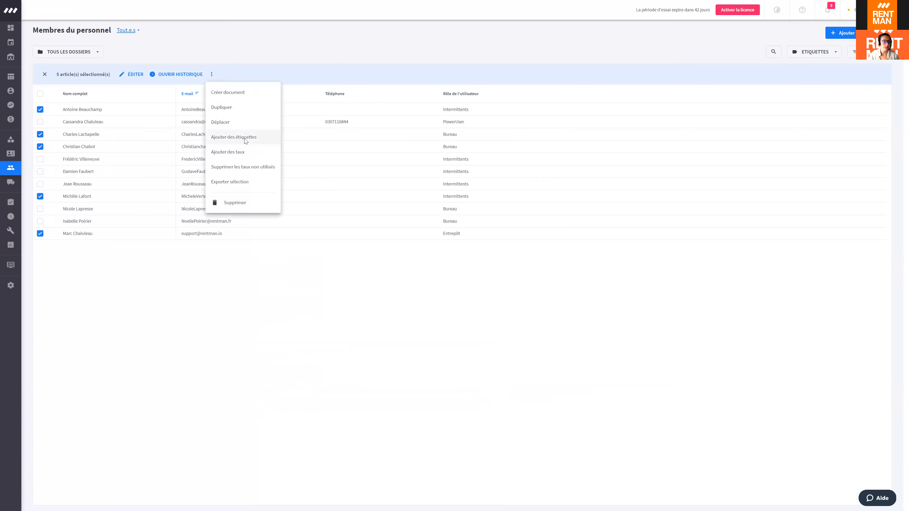
pyautogui.click(235, 137)
pyautogui.click(426, 270)
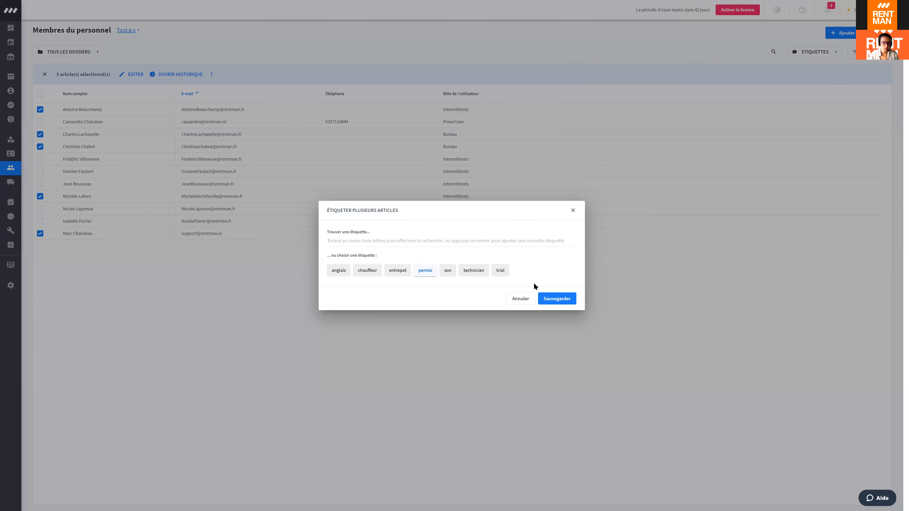
pyautogui.click(556, 299)
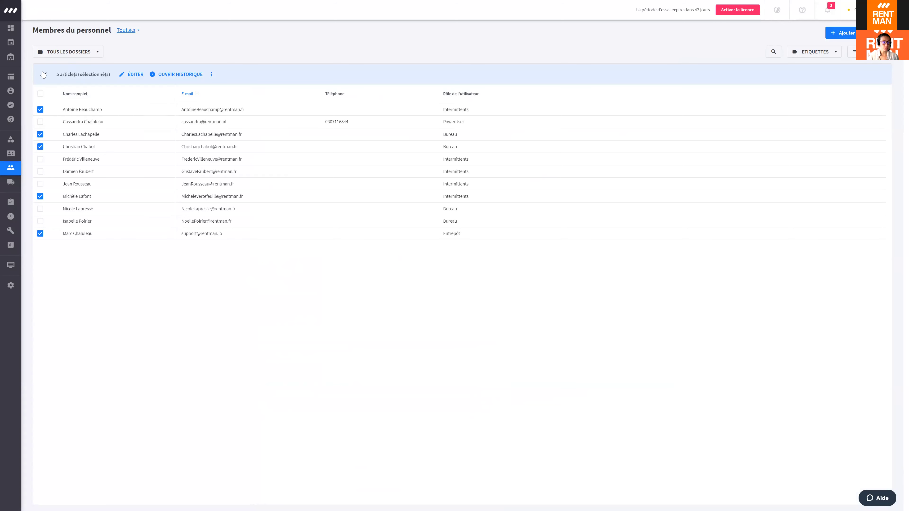
# Step: Filter the projects list to Ce mois-ci and open Tournée groupe Wow
pyautogui.moveTo(18, 78)
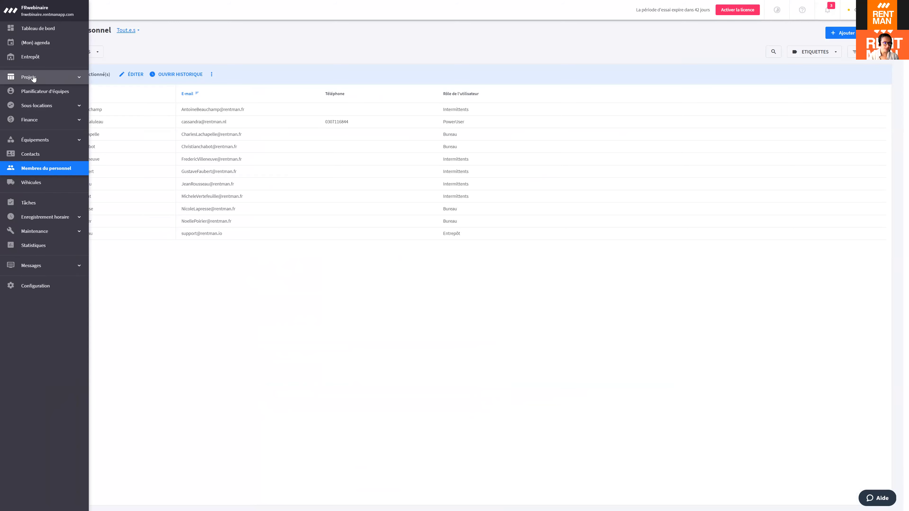
pyautogui.click(37, 77)
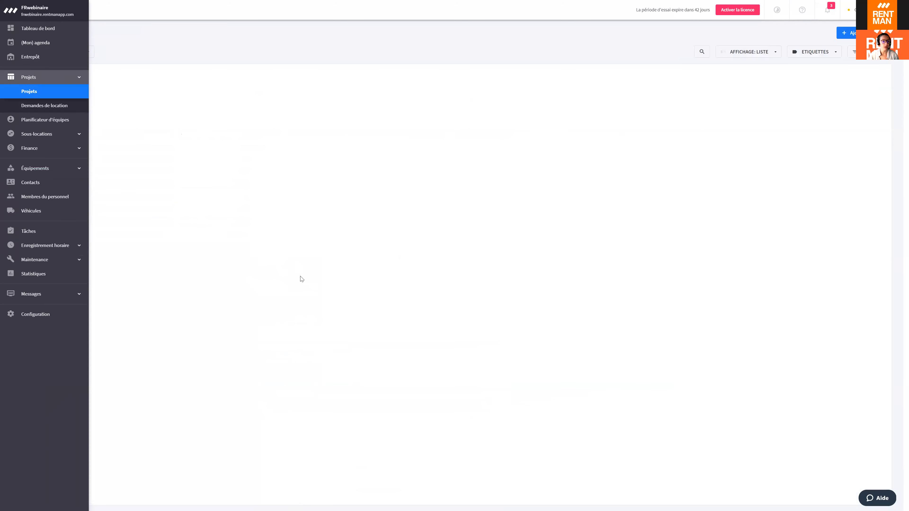
pyautogui.click(83, 54)
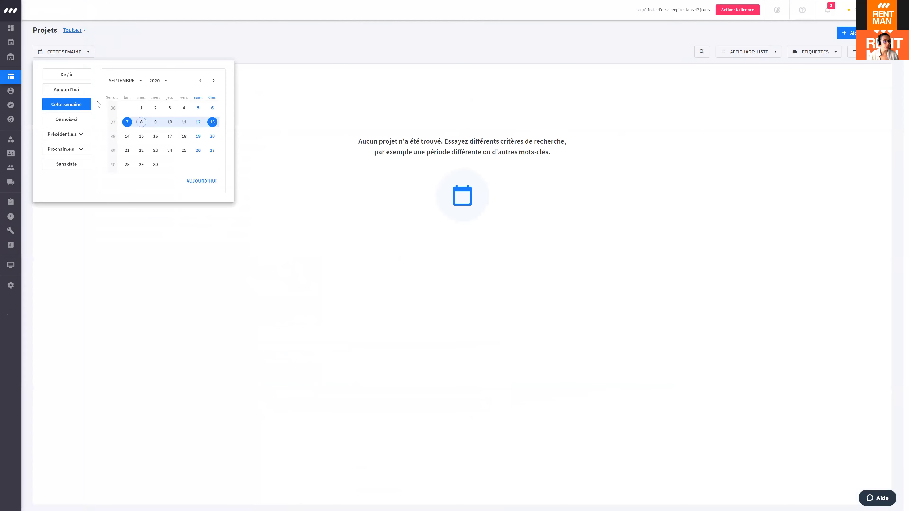
pyautogui.click(86, 125)
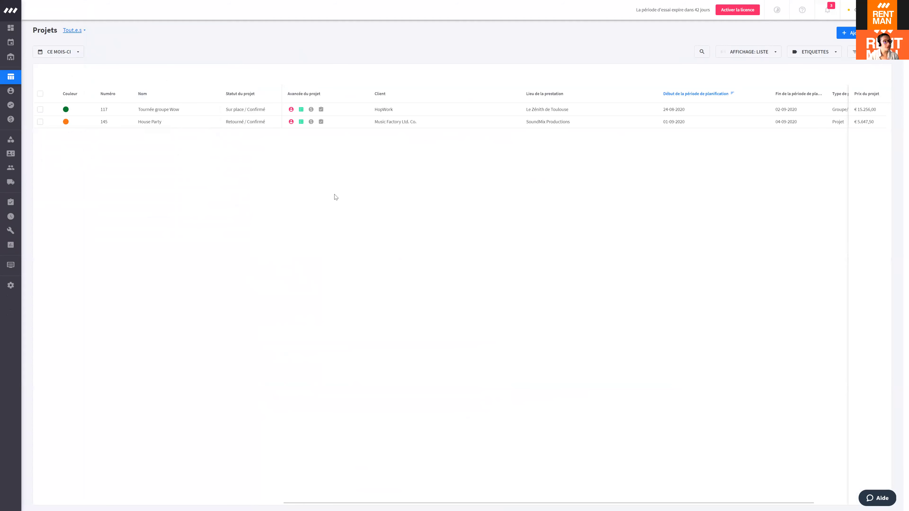
pyautogui.doubleClick(165, 113)
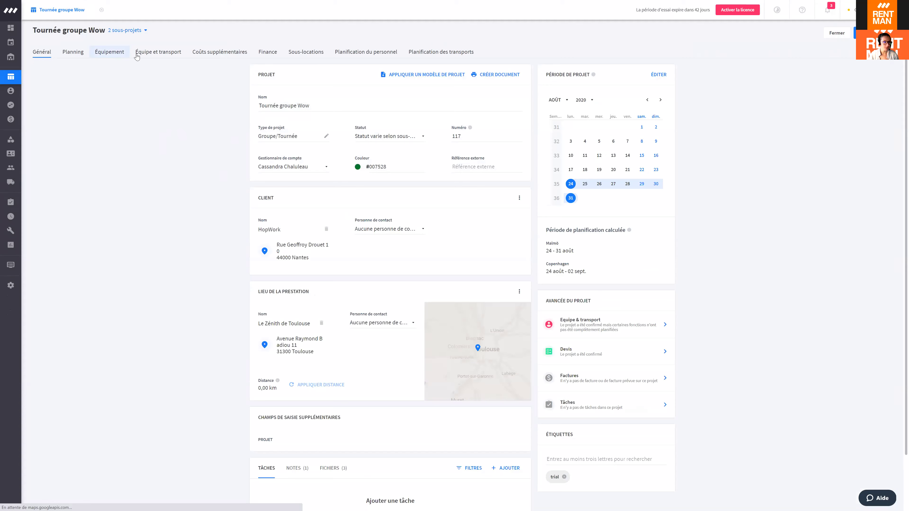
# Step: Show the project's Équipe et transport tab with its two €5.980,00 crew groups
pyautogui.click(145, 54)
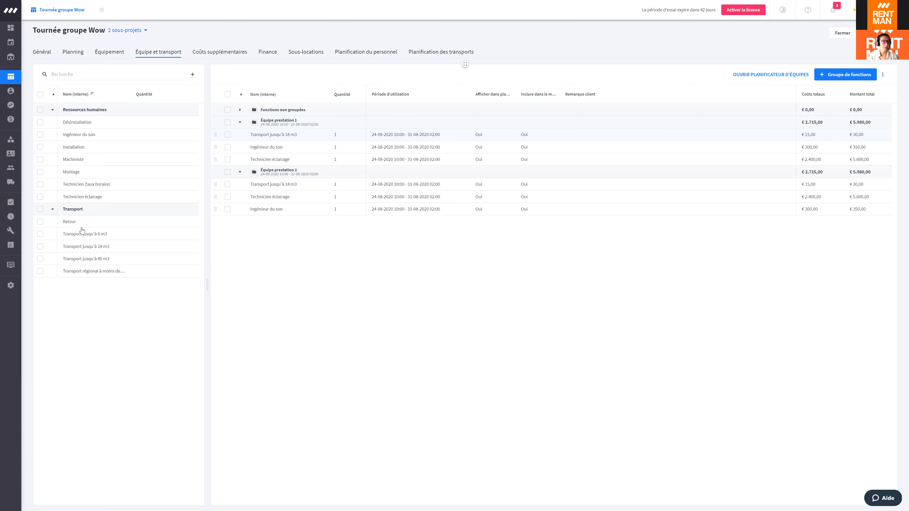
# Step: Start a new default crew function named Chauffeur
pyautogui.click(193, 75)
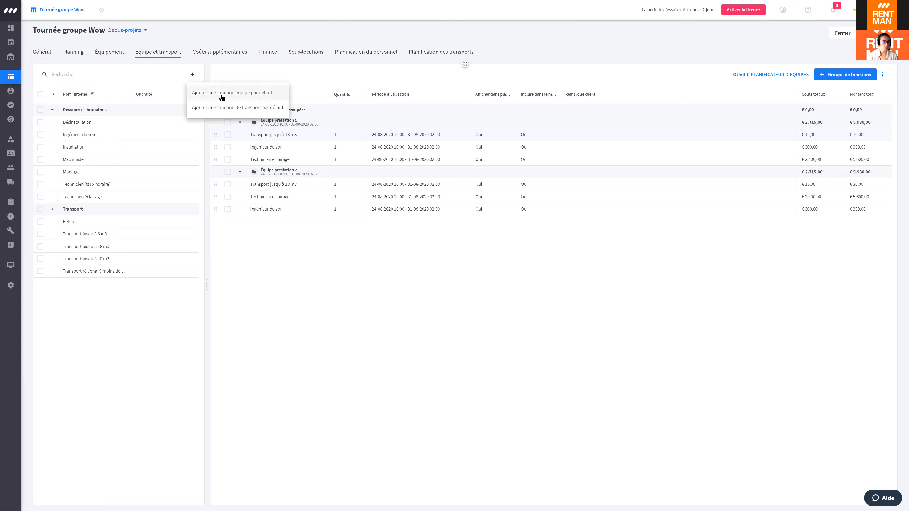
pyautogui.click(215, 93)
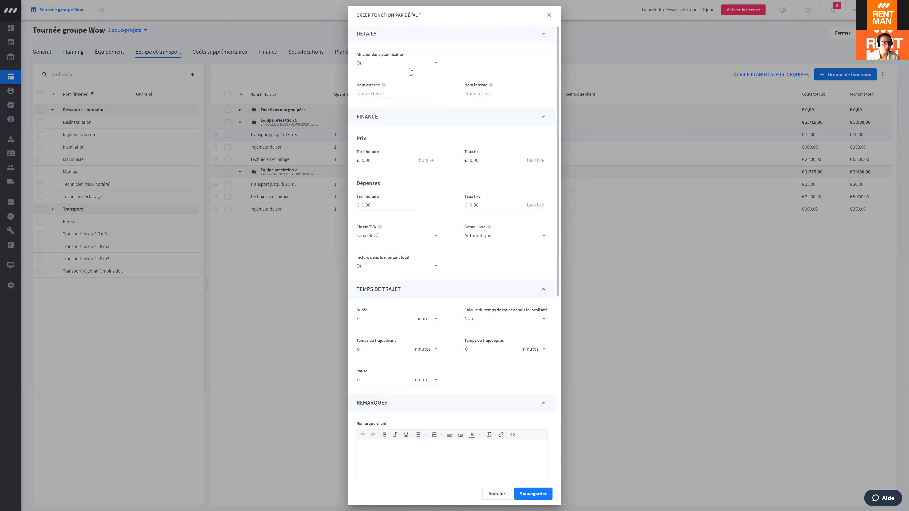
pyautogui.click(372, 90)
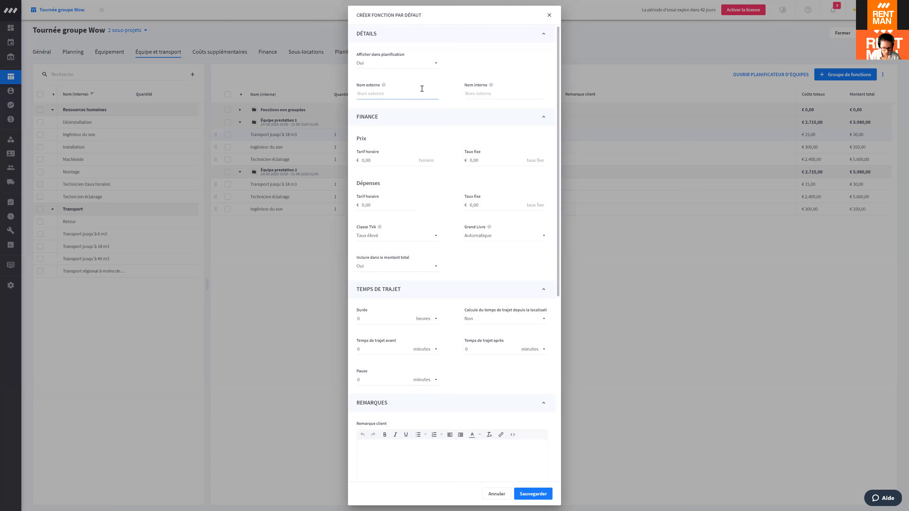
pyautogui.write('Chauffeur')
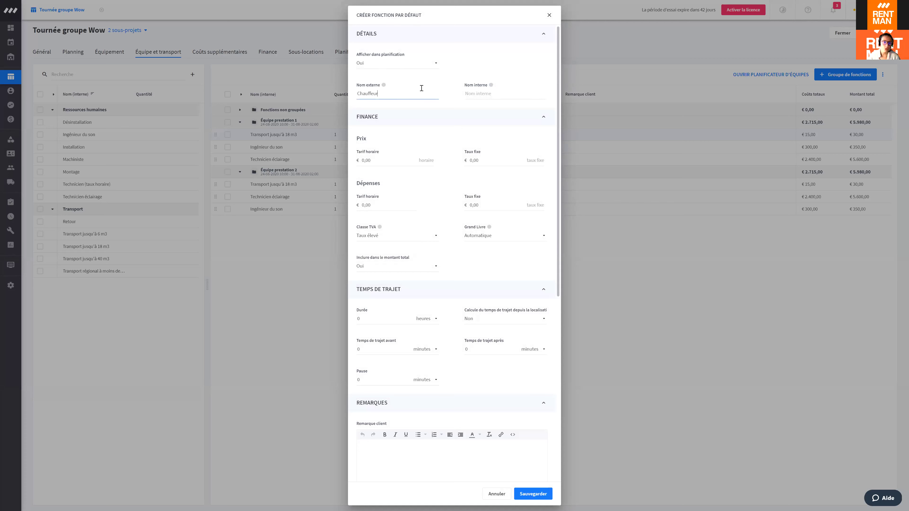
pyautogui.click(480, 92)
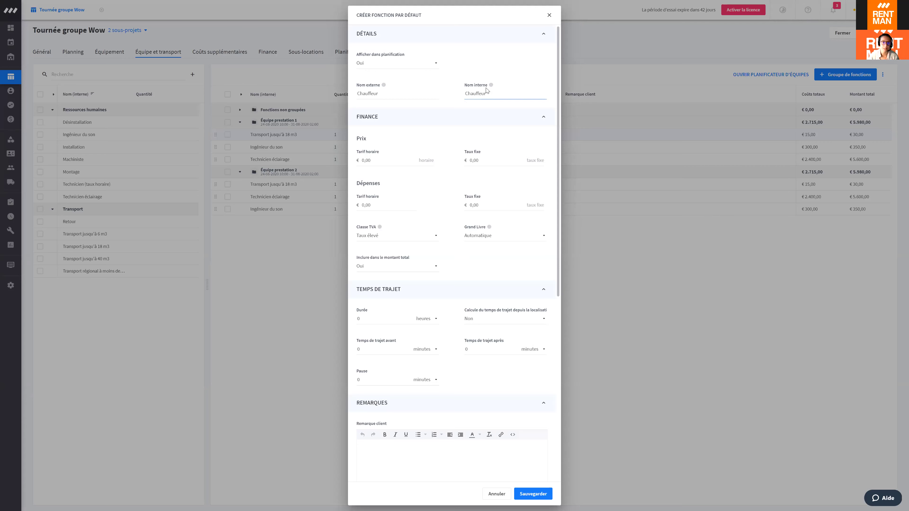
# Step: Set the Chauffeur hourly rate to 20,00 € and cost to 10,00 €, kept in the total
pyautogui.moveTo(491, 85)
pyautogui.click(363, 160)
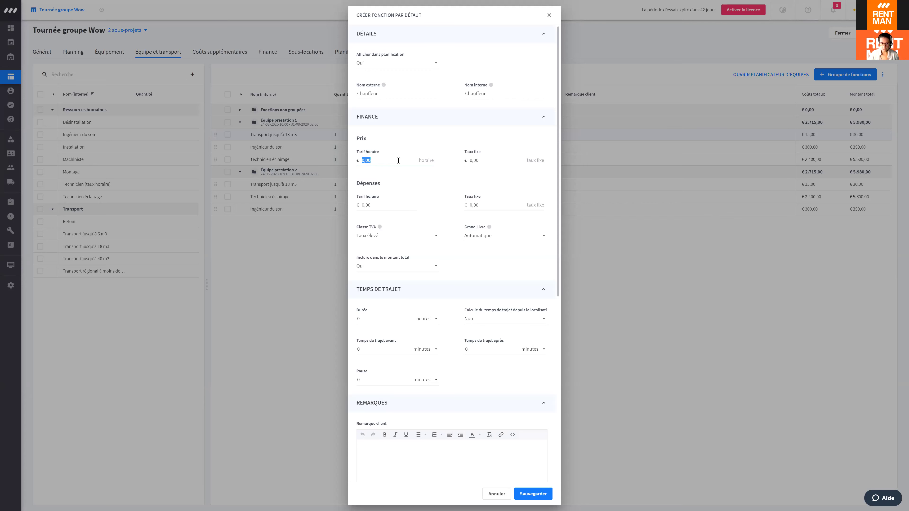
pyautogui.write('10')
pyautogui.doubleClick(386, 161)
pyautogui.press('BackSpace')
pyautogui.click(371, 206)
pyautogui.write('10')
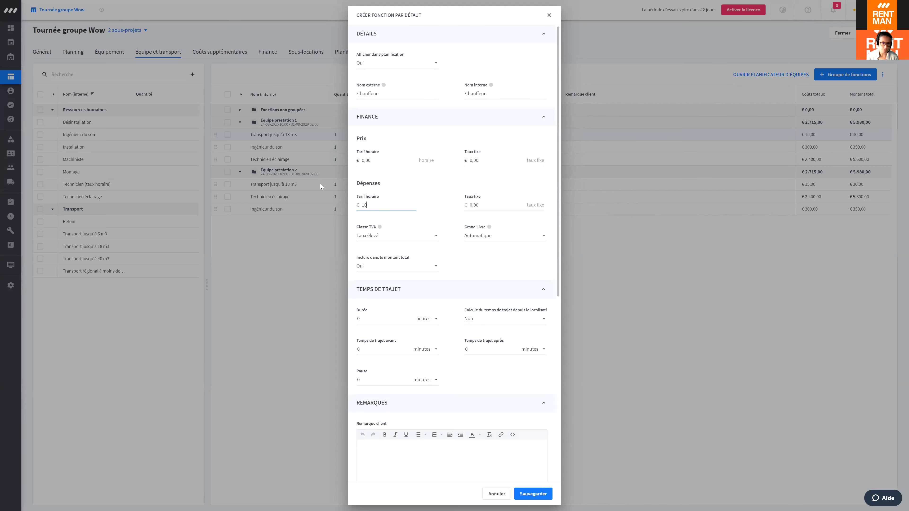
pyautogui.click(398, 160)
pyautogui.doubleClick(361, 160)
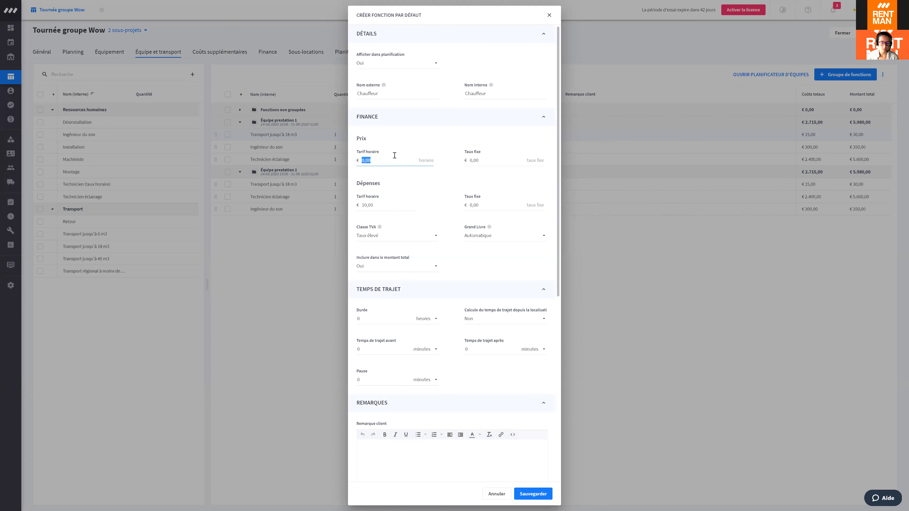
pyautogui.write('20')
pyautogui.click(412, 129)
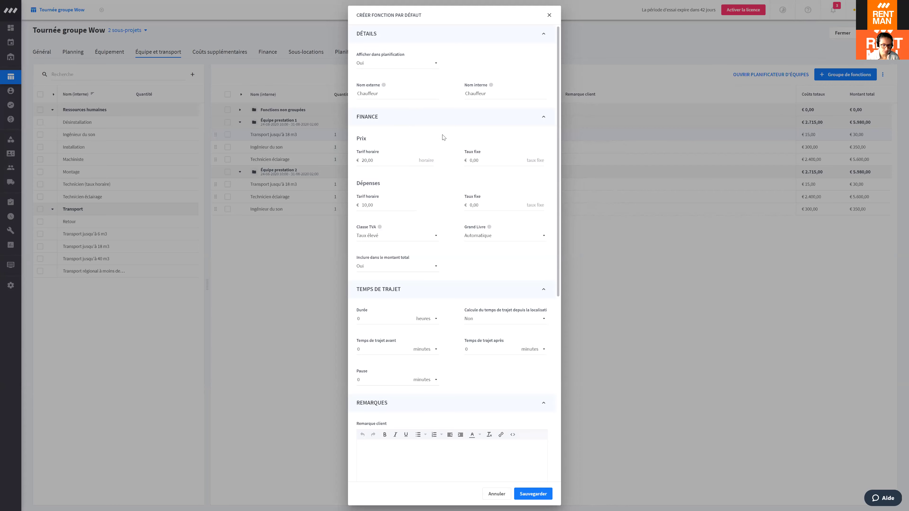
pyautogui.scroll(-2, 515, 144)
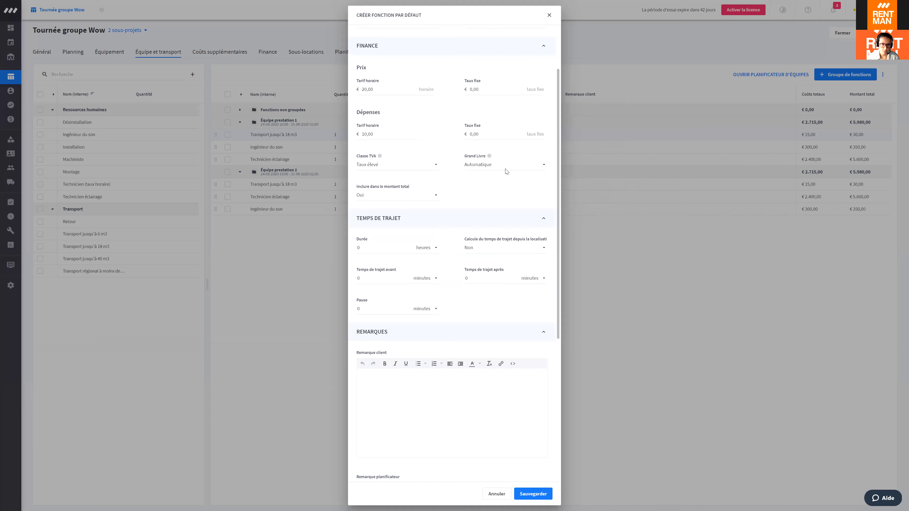
pyautogui.click(374, 197)
pyautogui.click(385, 197)
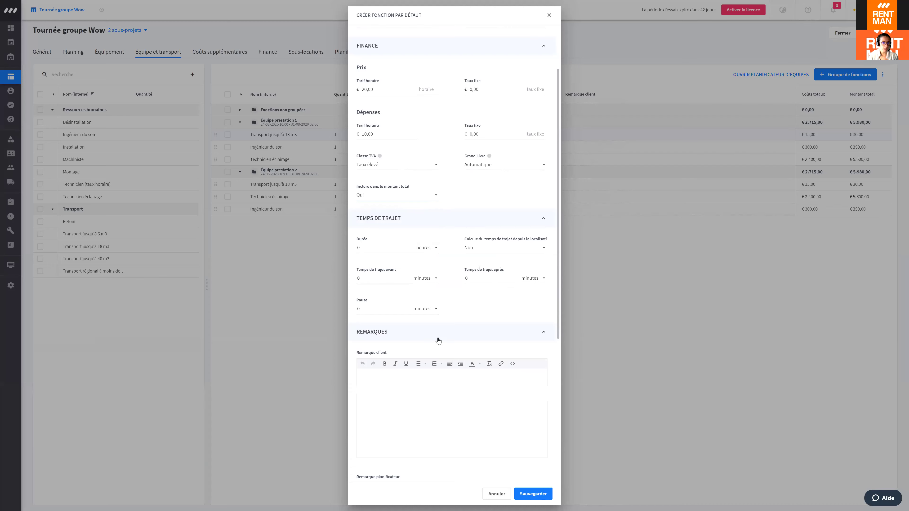
# Step: Add the planner remark 'Prévois large' and save the Chauffeur function
pyautogui.scroll(2, 513, 421)
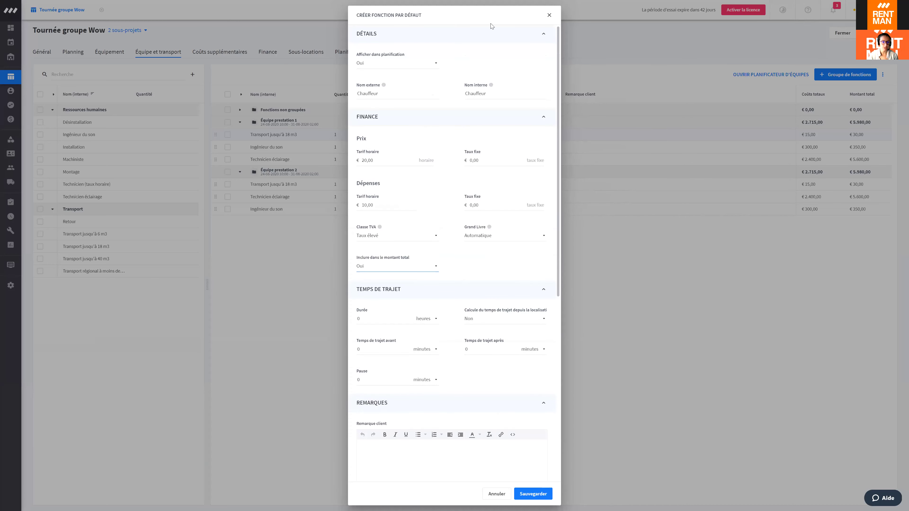
pyautogui.scroll(-8, 412, 350)
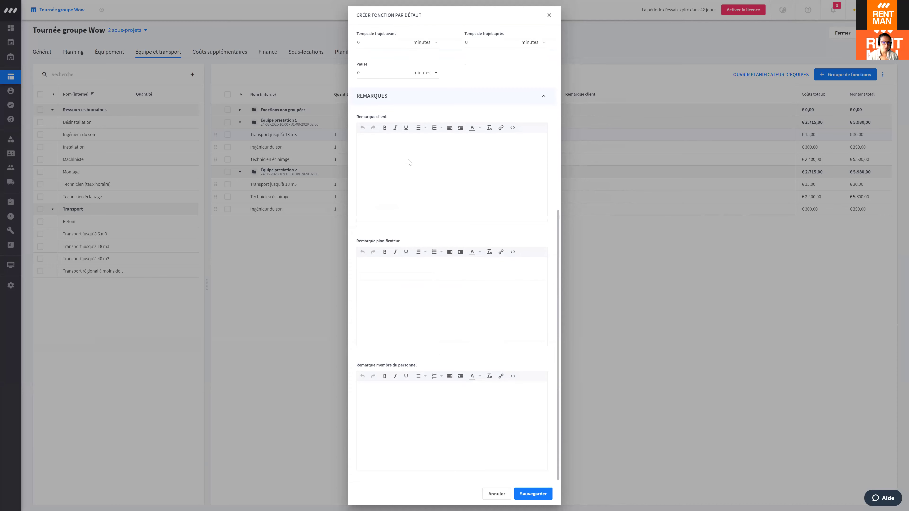
pyautogui.scroll(2, 415, 295)
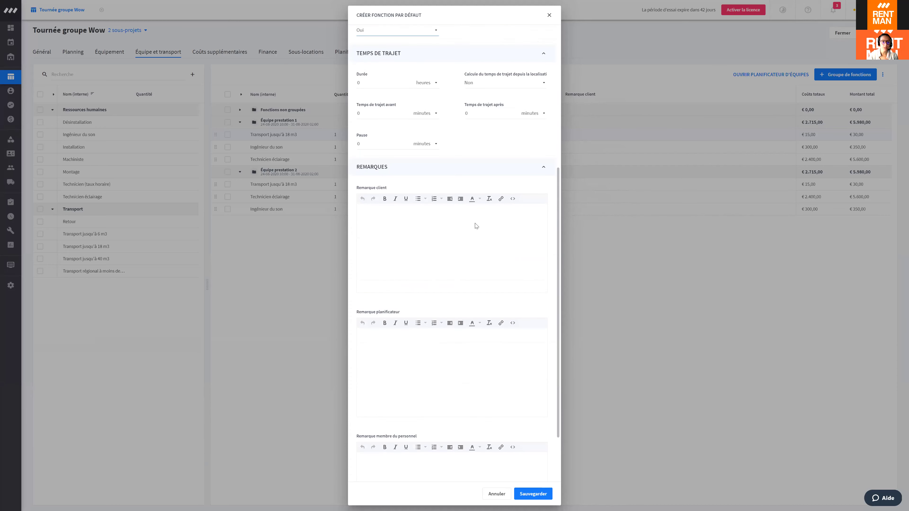
pyautogui.click(386, 237)
pyautogui.scroll(-2, 556, 345)
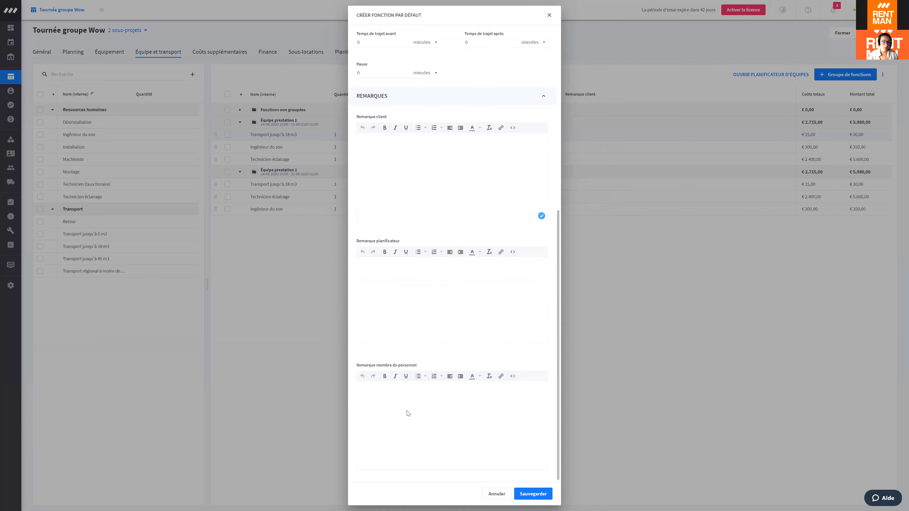
pyautogui.click(429, 386)
pyautogui.click(425, 387)
pyautogui.click(392, 282)
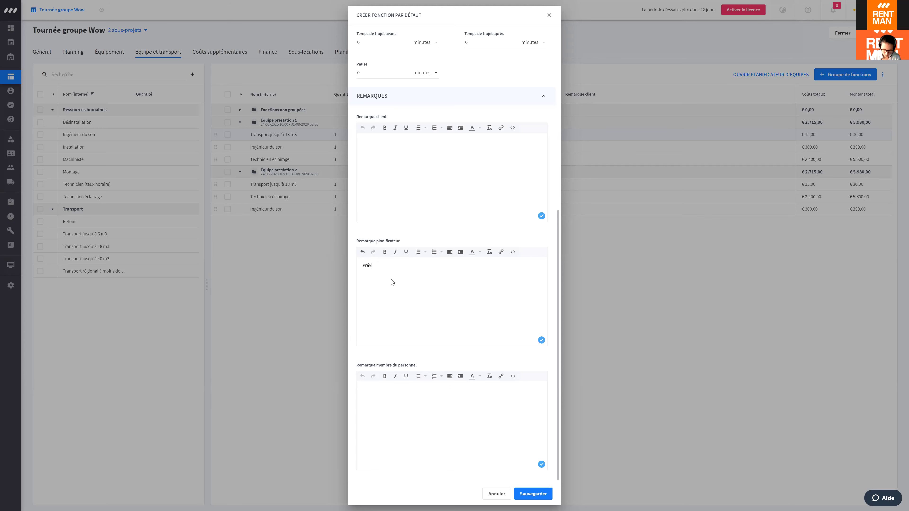
pyautogui.write('rge')
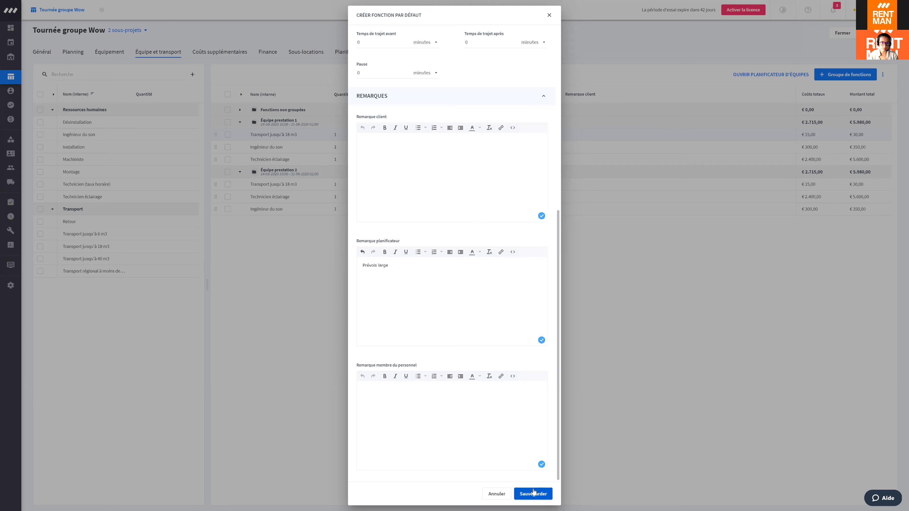
pyautogui.click(533, 493)
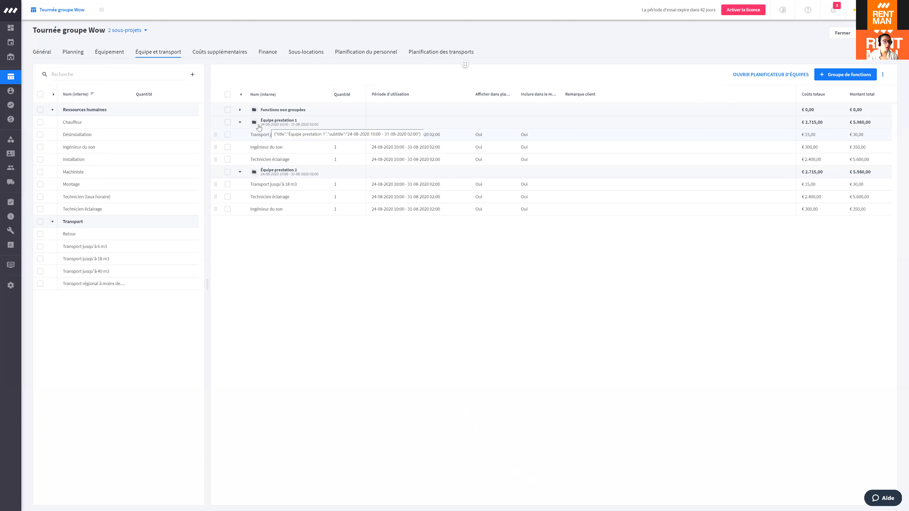
# Step: Add Chauffeur to Équipe prestation 1 at €3.200,00, raising its total to €9.180,00
pyautogui.click(228, 122)
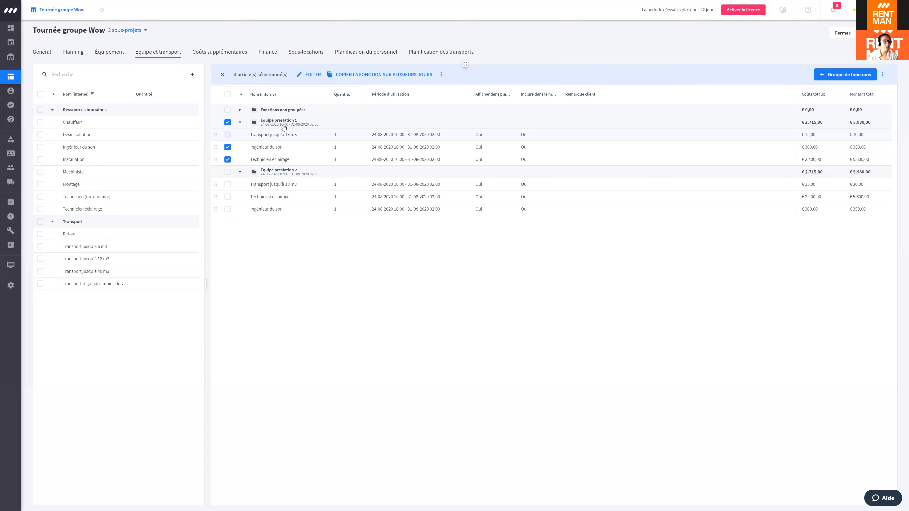
pyautogui.doubleClick(90, 126)
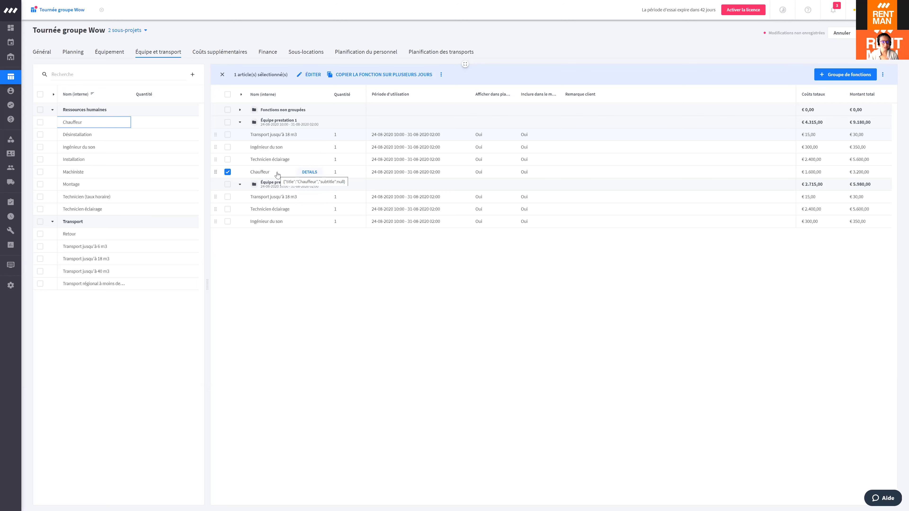
pyautogui.click(229, 173)
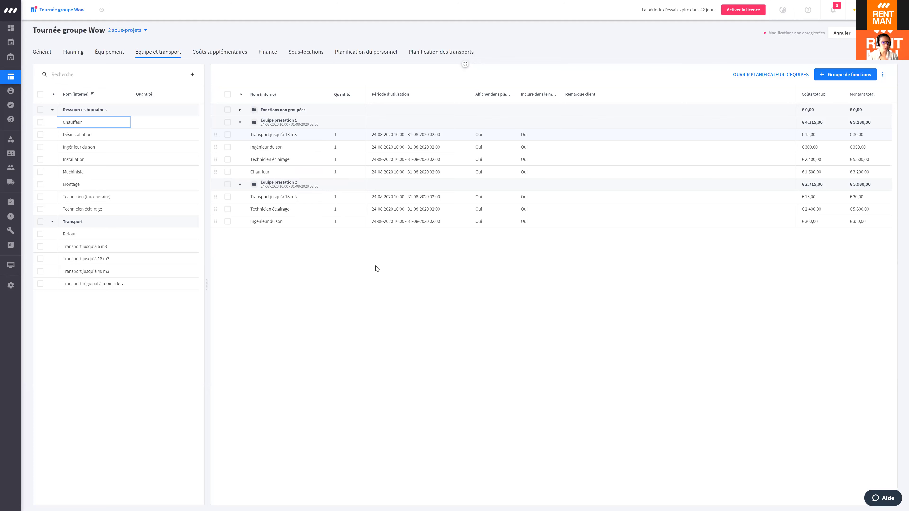
pyautogui.click(884, 75)
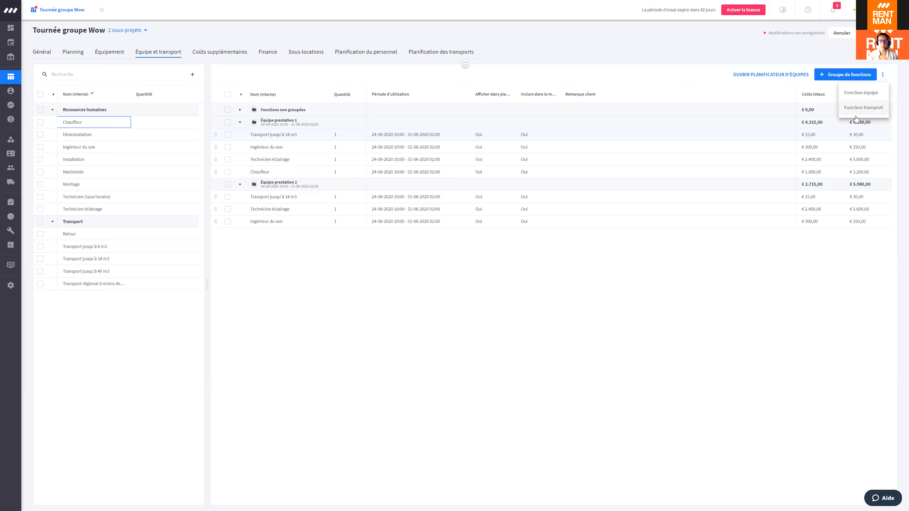
pyautogui.click(418, 307)
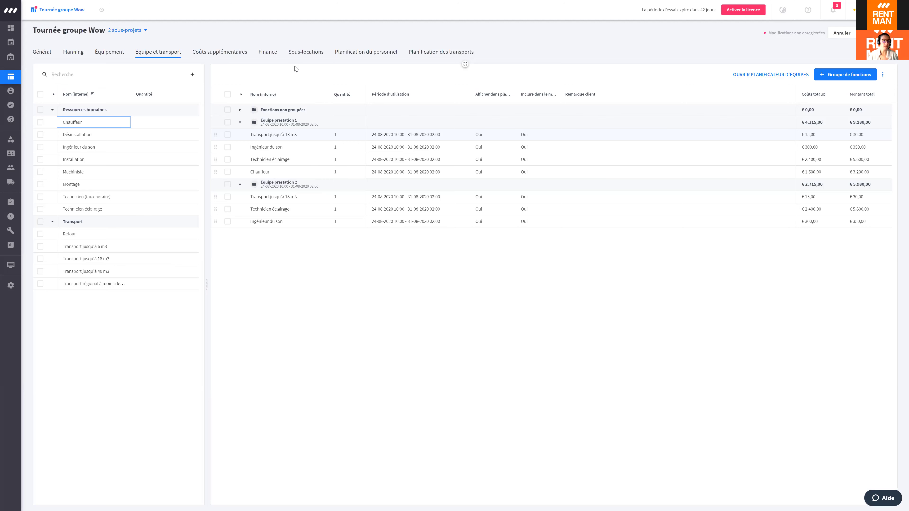
# Step: Limit the Finance overview to the Copenhagen sub-project, totalling €12.076,00 excluding VAT
pyautogui.click(268, 53)
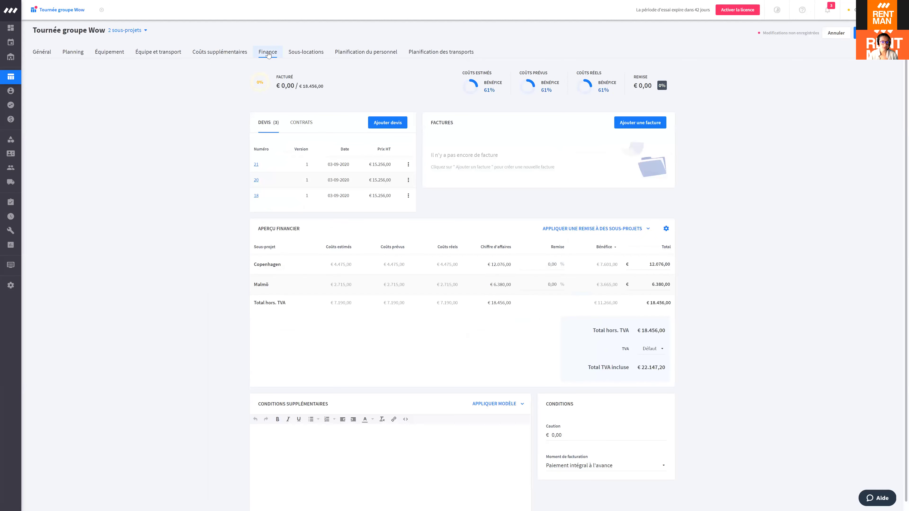
pyautogui.scroll(-1, 496, 177)
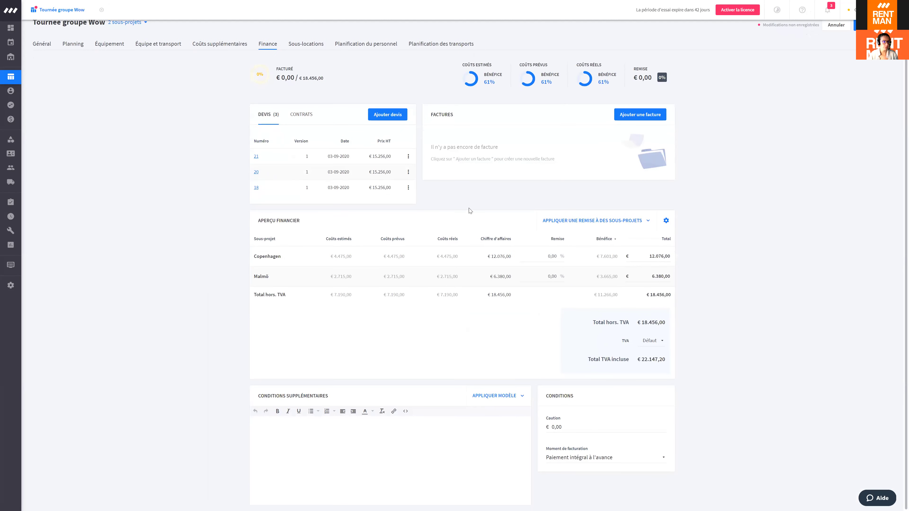
pyautogui.scroll(1, 217, 144)
pyautogui.click(127, 30)
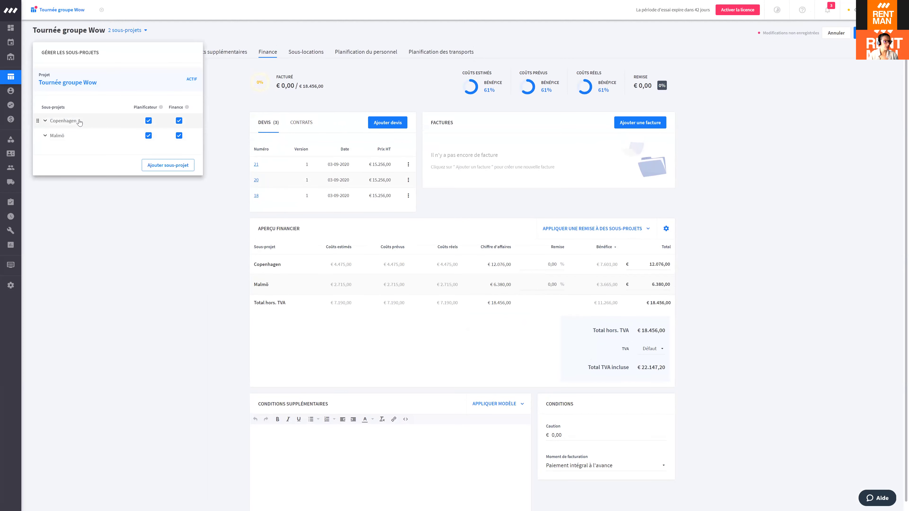
pyautogui.click(63, 121)
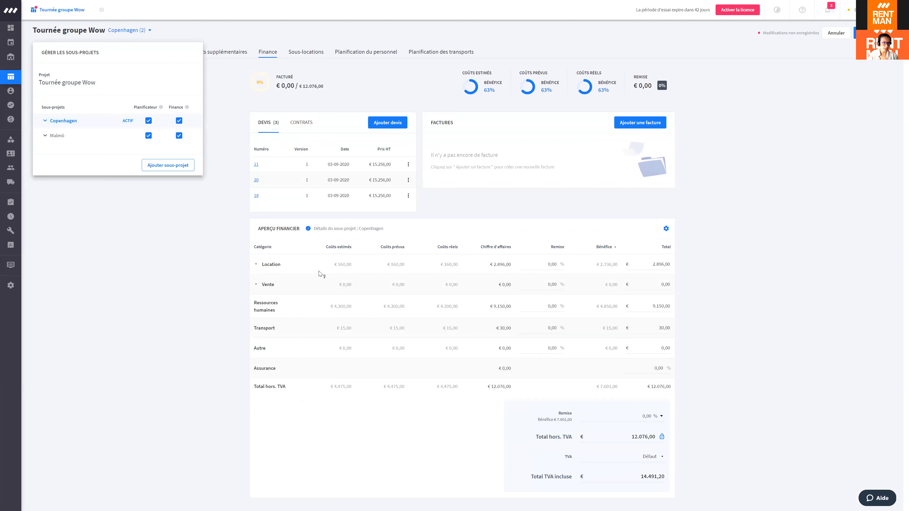
pyautogui.click(143, 246)
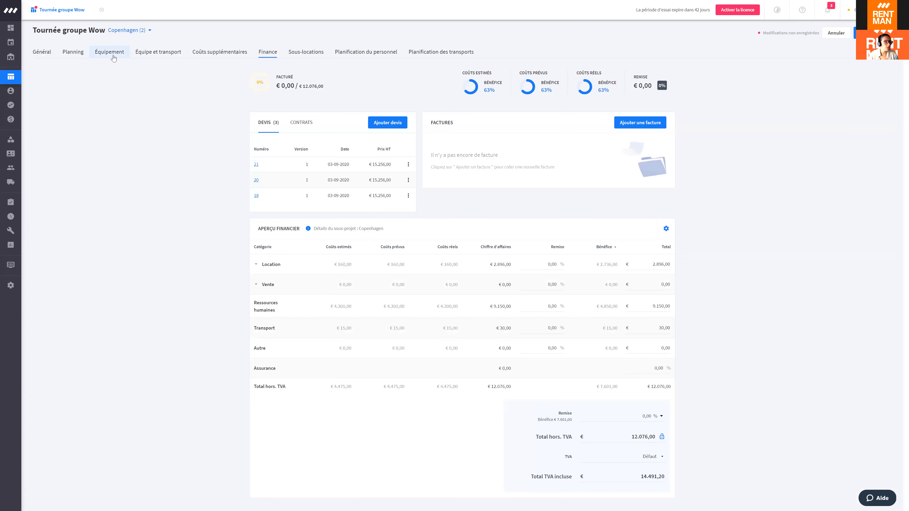
pyautogui.click(144, 57)
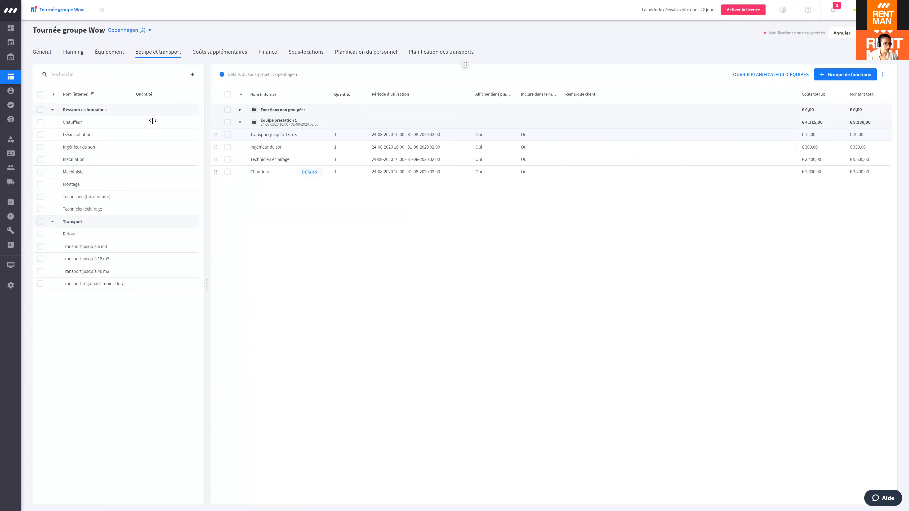
pyautogui.click(267, 52)
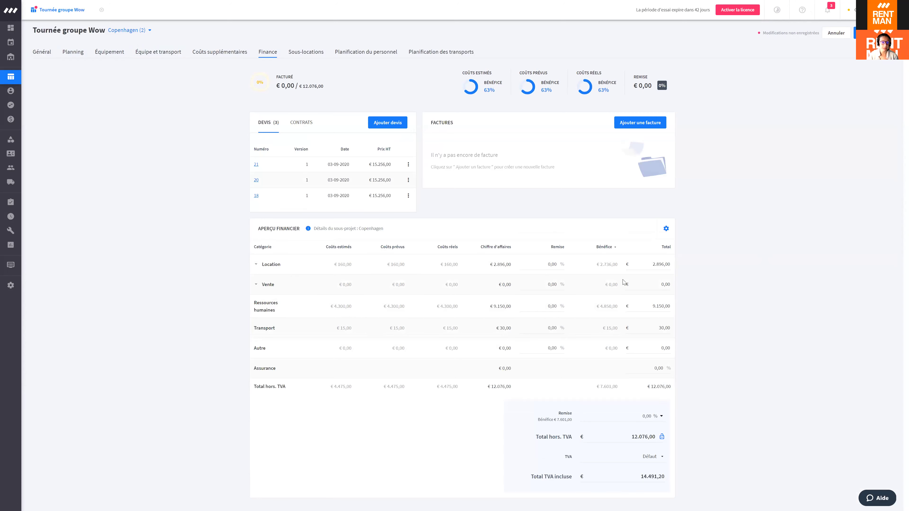
# Step: Show Planification du personnel with Ingénieur du son, Technicien éclairage and Chauffeur at Incomplet (0/1)
pyautogui.moveTo(338, 306)
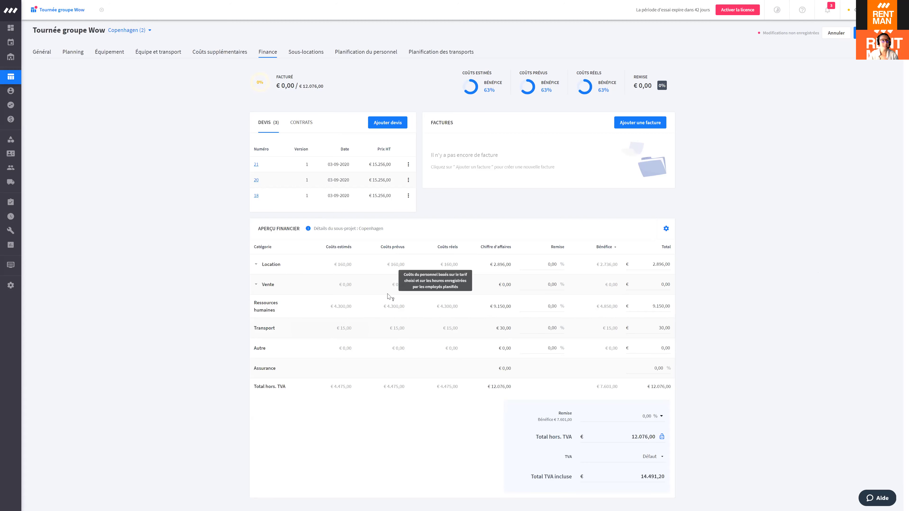
pyautogui.click(362, 54)
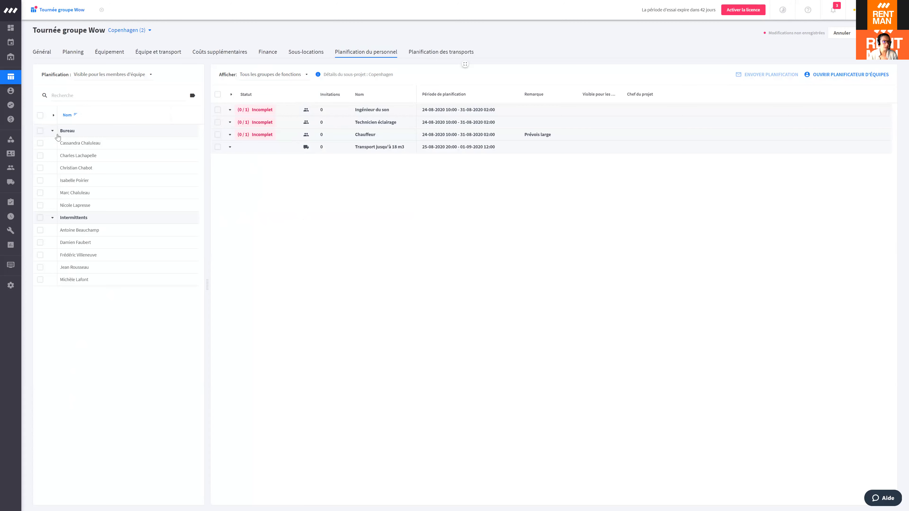
# Step: Check the transport planning, then open Membres du personnel with e-mails and user roles
pyautogui.click(428, 54)
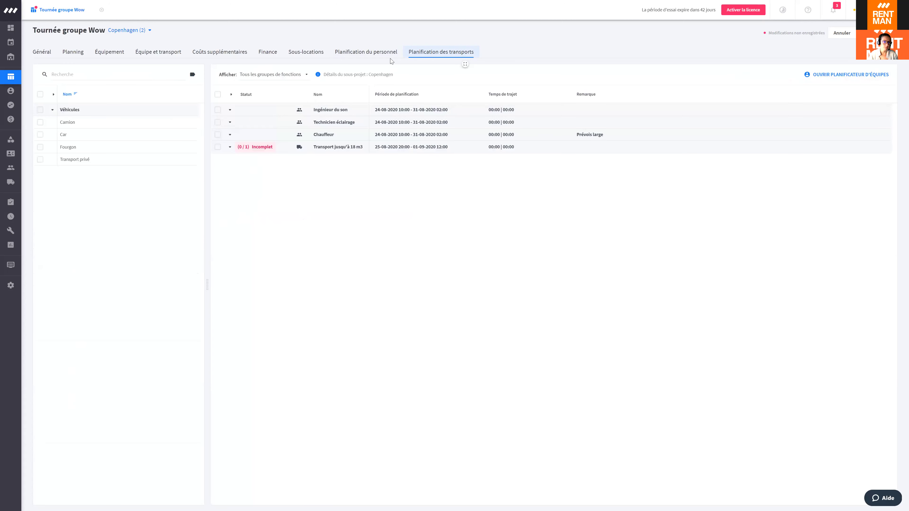
pyautogui.click(376, 56)
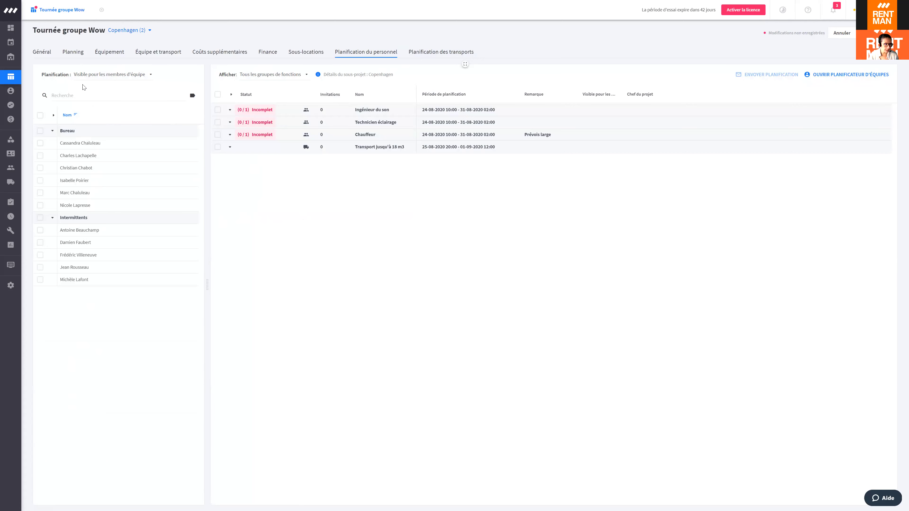
pyautogui.moveTo(10, 168)
pyautogui.click(84, 167)
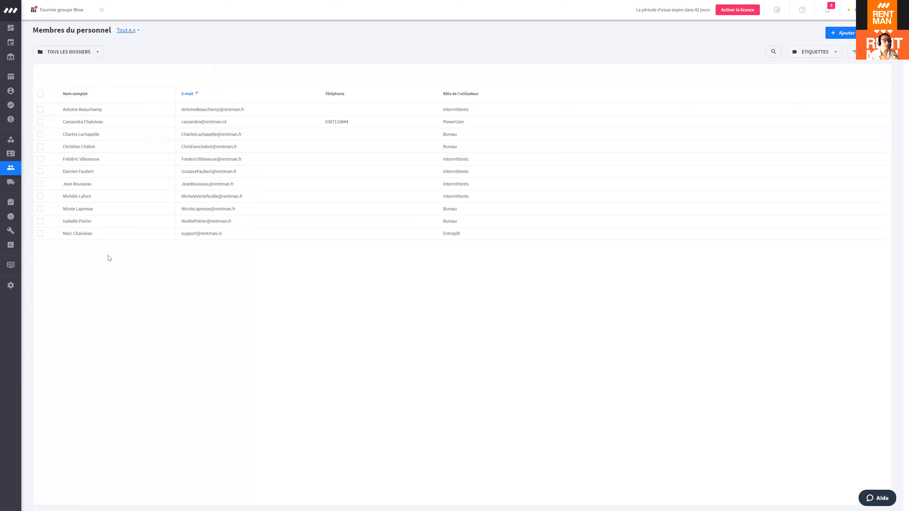
# Step: View the warehouse staff member's profile and tags, then go back to Tournée groupe Wow
pyautogui.doubleClick(125, 234)
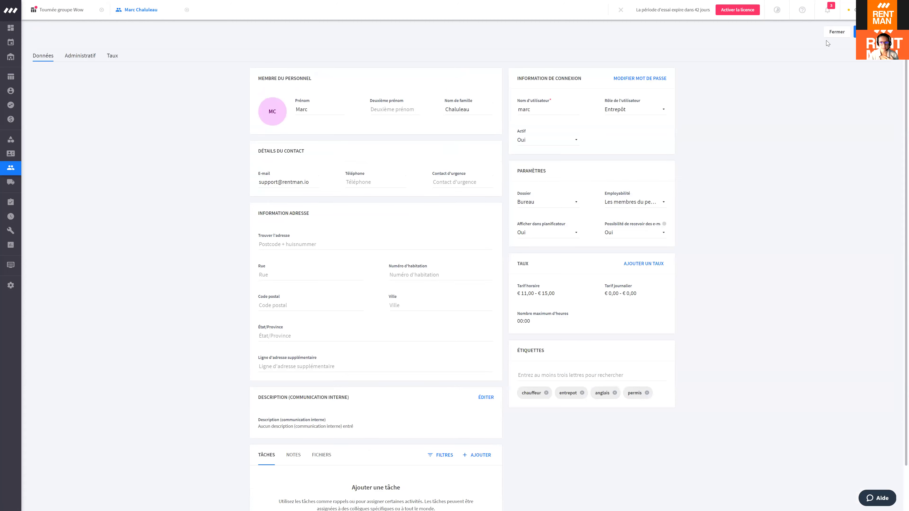
pyautogui.click(836, 32)
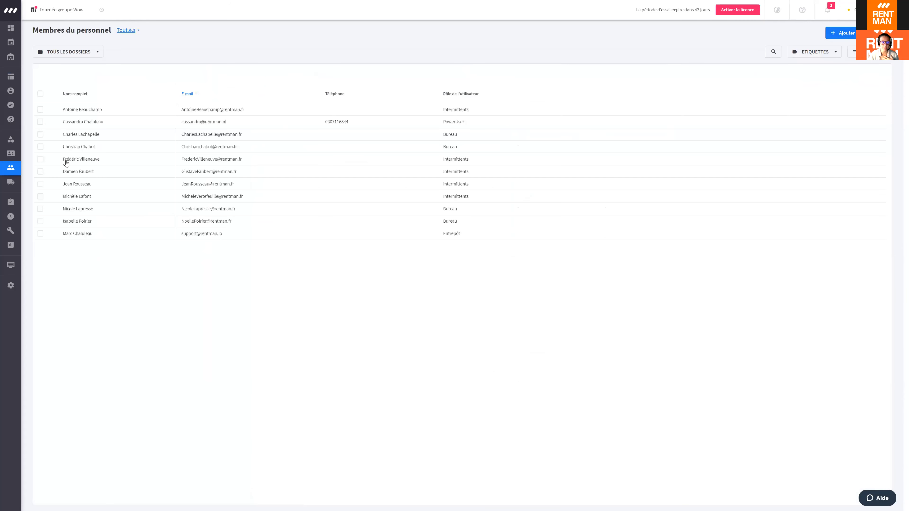
pyautogui.click(49, 10)
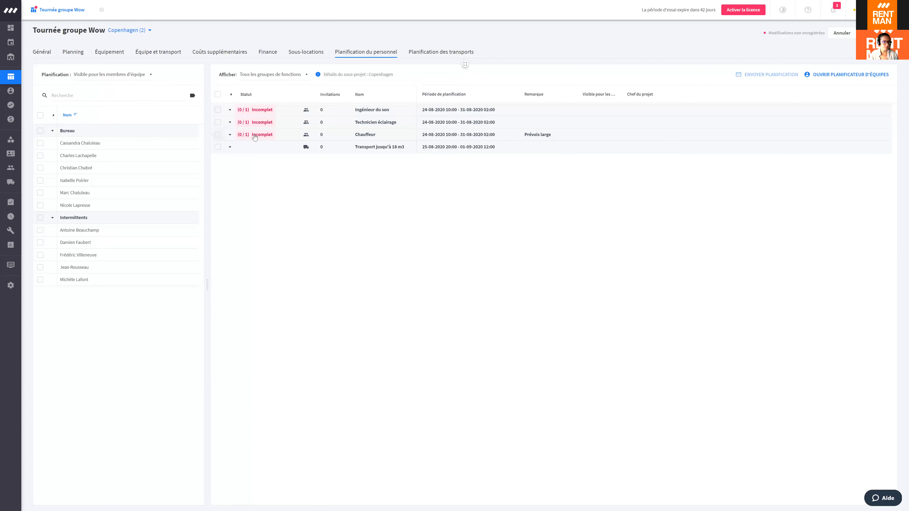
# Step: Tick the Chauffeur row in the staff planning to list available staff
pyautogui.click(255, 136)
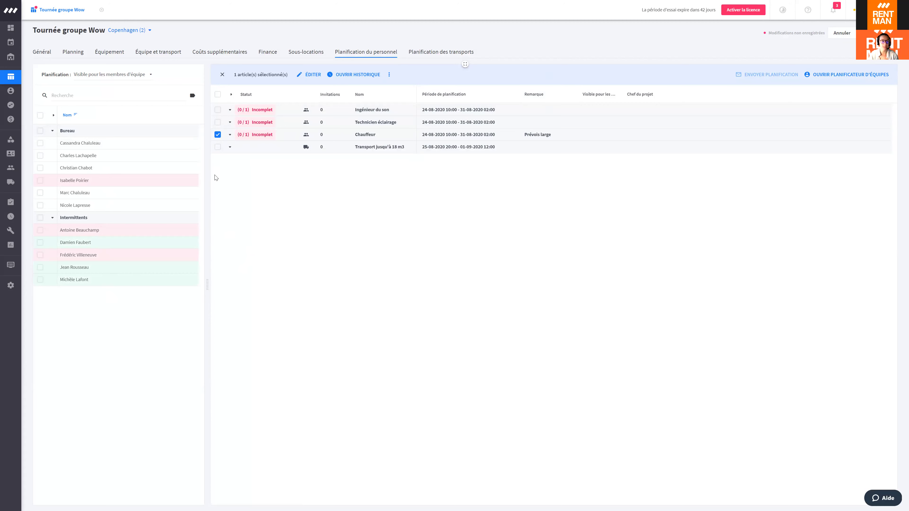
# Step: Save a Disponibilité for 7–13 September 2020 in Mon agenda, then reopen the project
pyautogui.click(11, 42)
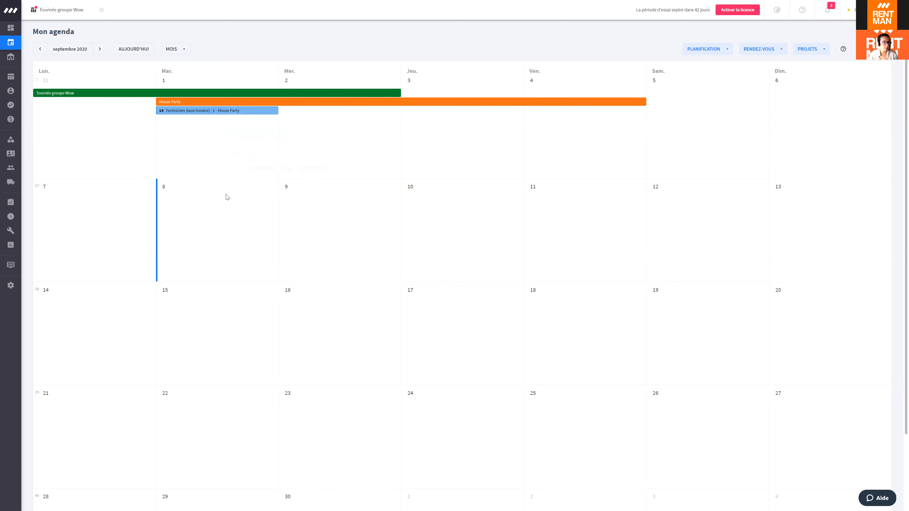
pyautogui.moveTo(86, 222); pyautogui.dragTo(810, 215)
pyautogui.click(424, 270)
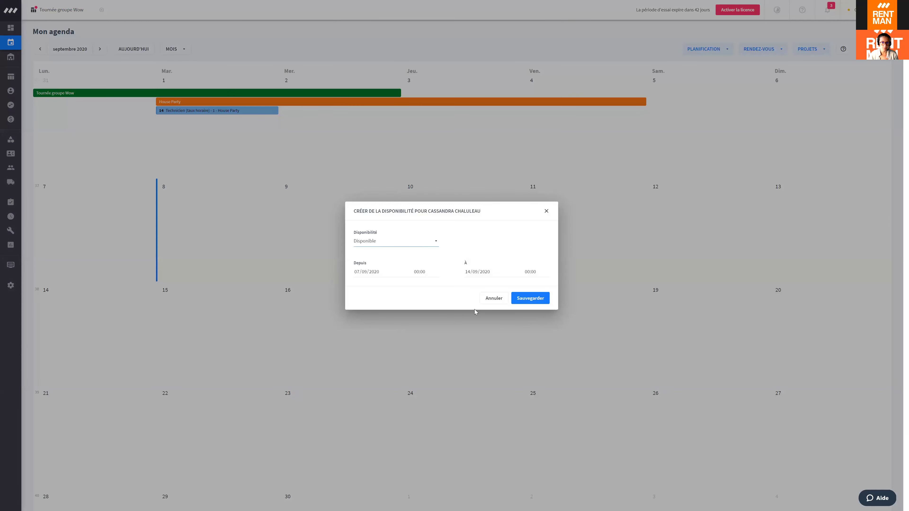
pyautogui.click(534, 301)
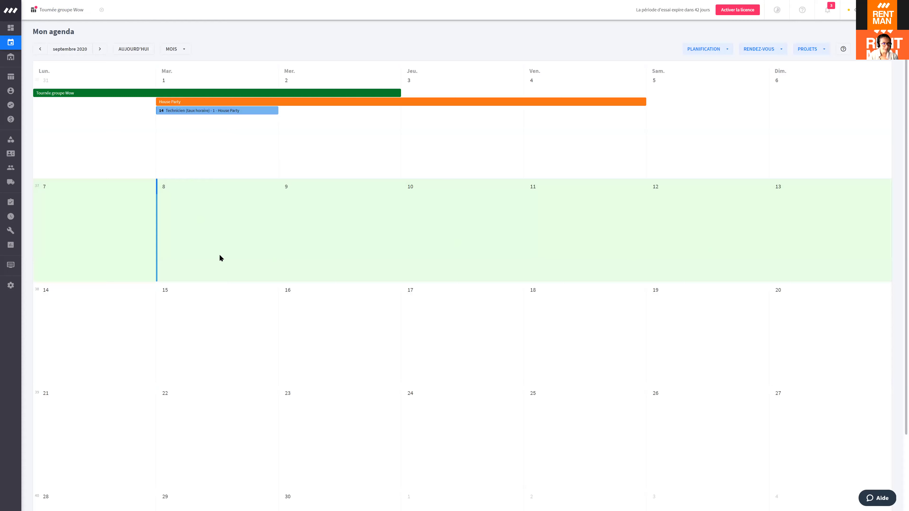
pyautogui.click(64, 17)
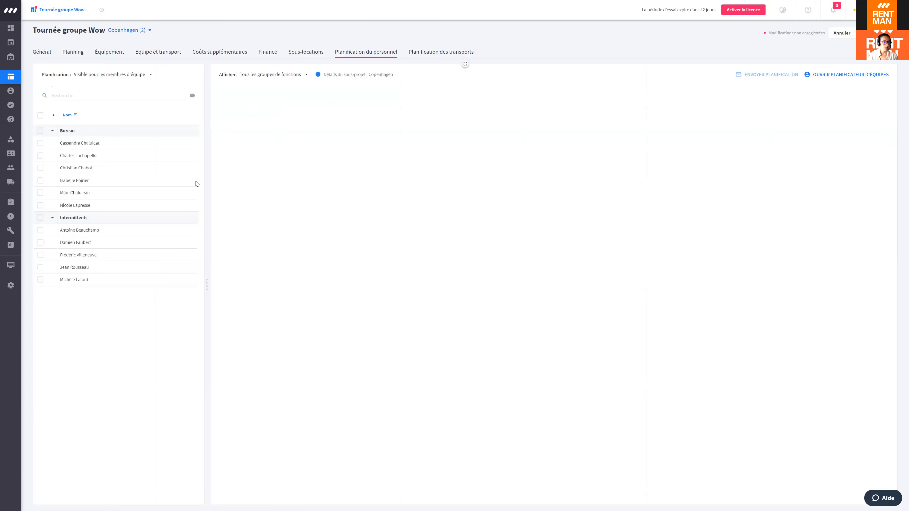
# Step: Plan the second Intermittents staff member on Technicien éclairage, making it Complet (1/1)
pyautogui.click(217, 134)
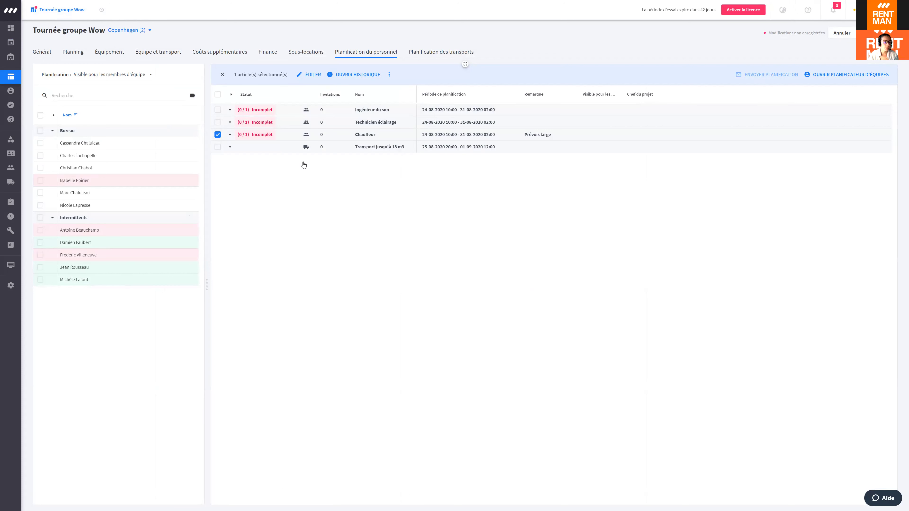
pyautogui.click(217, 135)
pyautogui.click(217, 122)
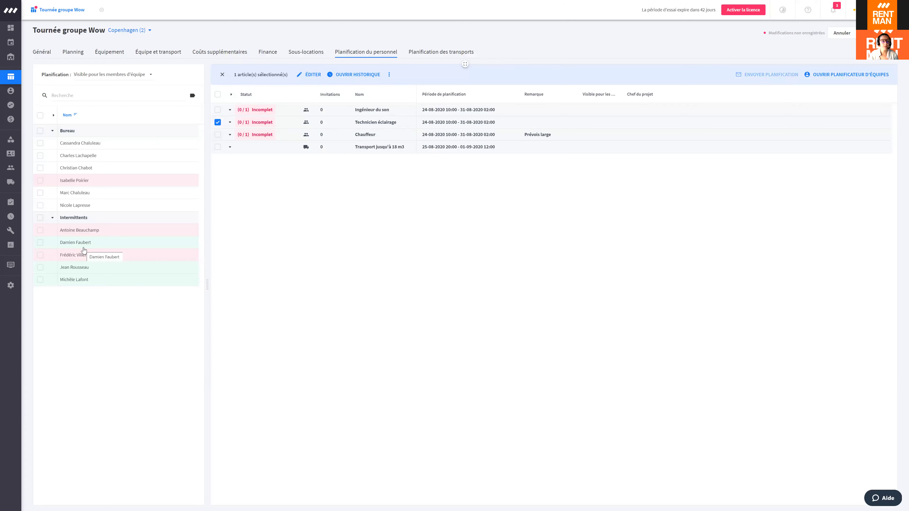
pyautogui.click(86, 243)
pyautogui.doubleClick(86, 243)
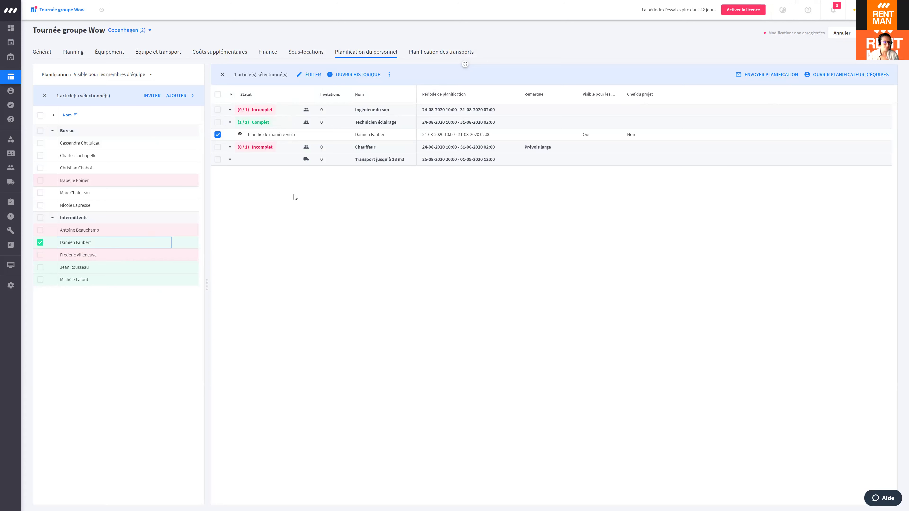
pyautogui.click(217, 109)
# Step: Set planning visibility to 'Invisible pour les membres d'équipe'
pyautogui.click(142, 77)
pyautogui.click(115, 107)
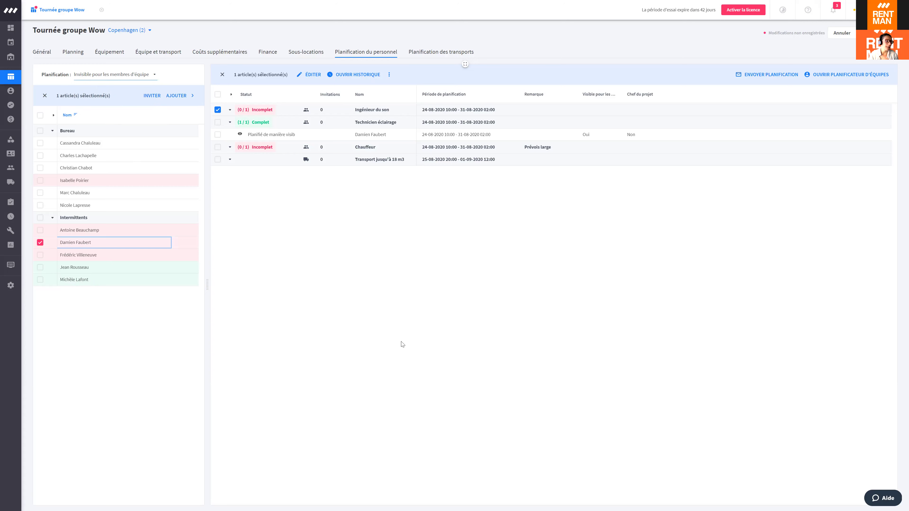
pyautogui.click(123, 74)
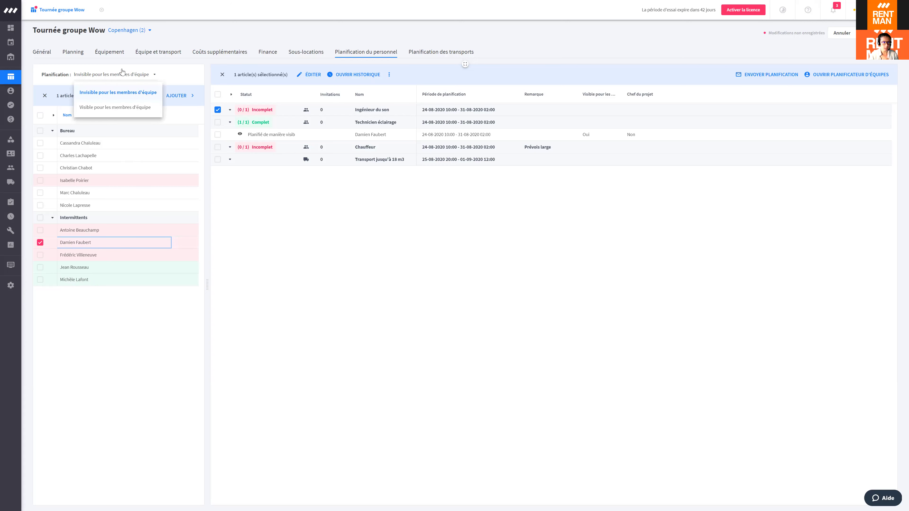
pyautogui.click(112, 94)
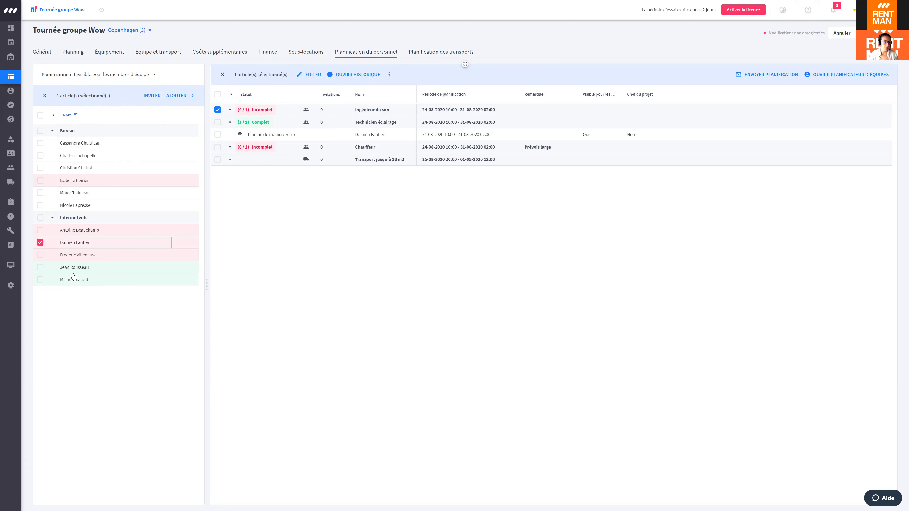
# Step: Select the fourth and last Intermittents staff members, deselecting the second
pyautogui.click(40, 267)
pyautogui.click(40, 280)
pyautogui.click(40, 242)
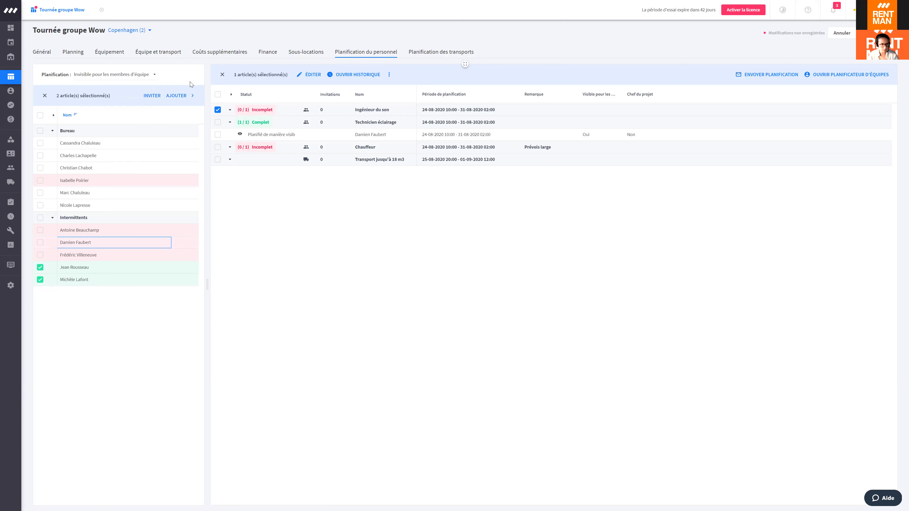
# Step: Add the fourth and last Intermittents staff to Ingénieur du son as invisible plannings
pyautogui.click(184, 99)
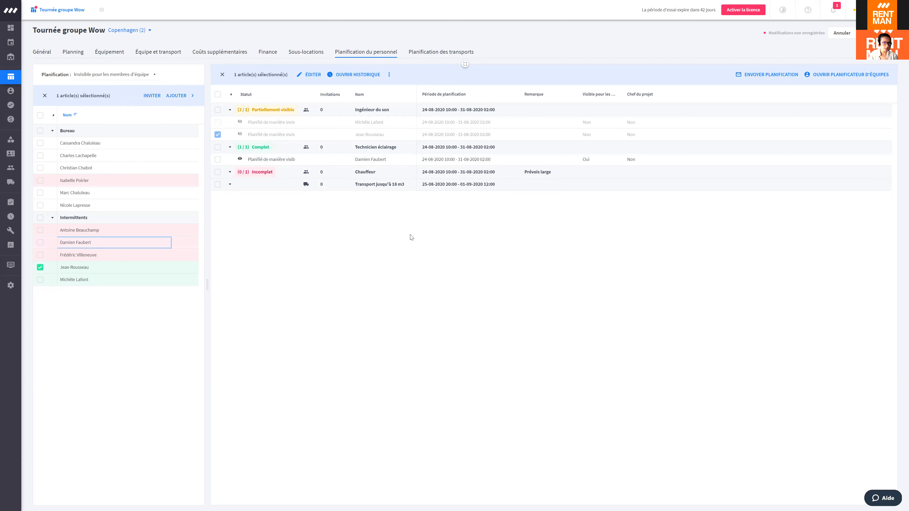
pyautogui.click(115, 75)
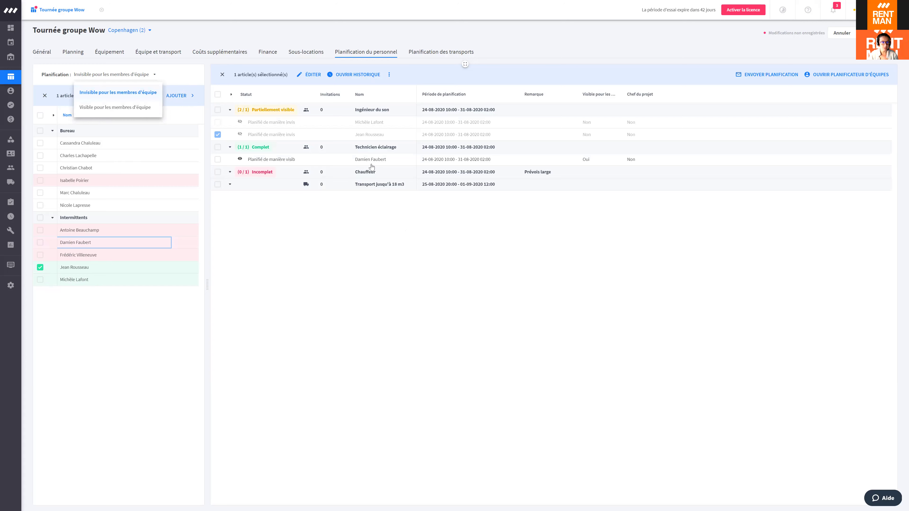
pyautogui.click(100, 94)
pyautogui.click(103, 79)
pyautogui.click(91, 207)
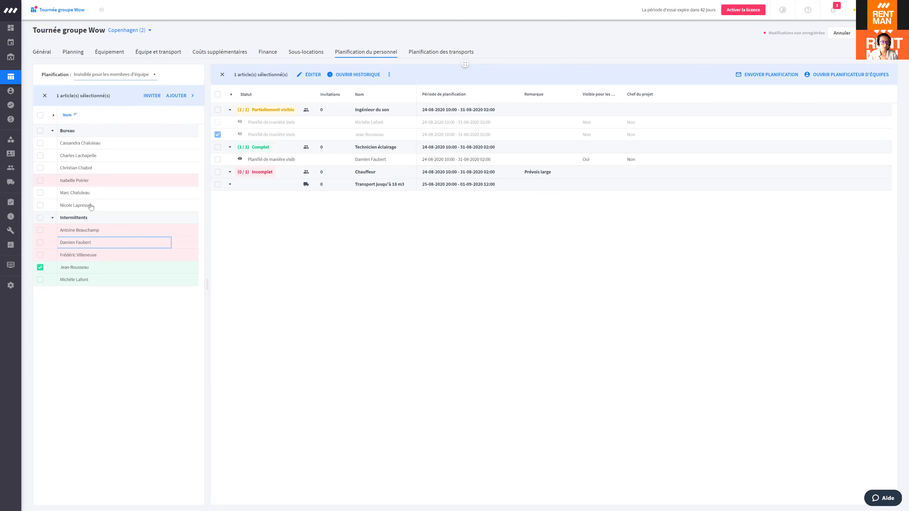
pyautogui.click(40, 280)
# Step: Delete the extra sound-engineer planning through the ⋮ menu's Supprimer
pyautogui.click(218, 135)
pyautogui.click(218, 135)
pyautogui.click(389, 75)
pyautogui.click(412, 143)
# Step: Make the remaining Ingénieur du son planning visible with Changer de visibilité
pyautogui.click(247, 122)
pyautogui.click(389, 75)
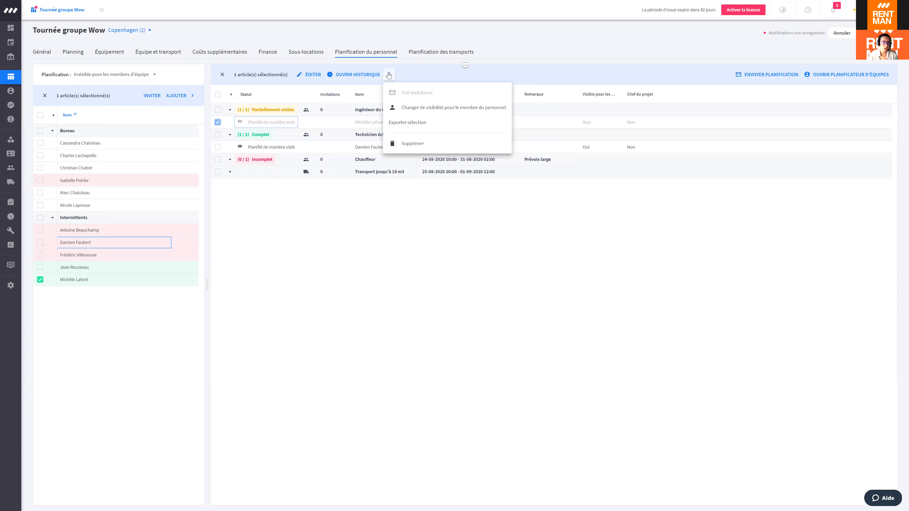
pyautogui.click(417, 112)
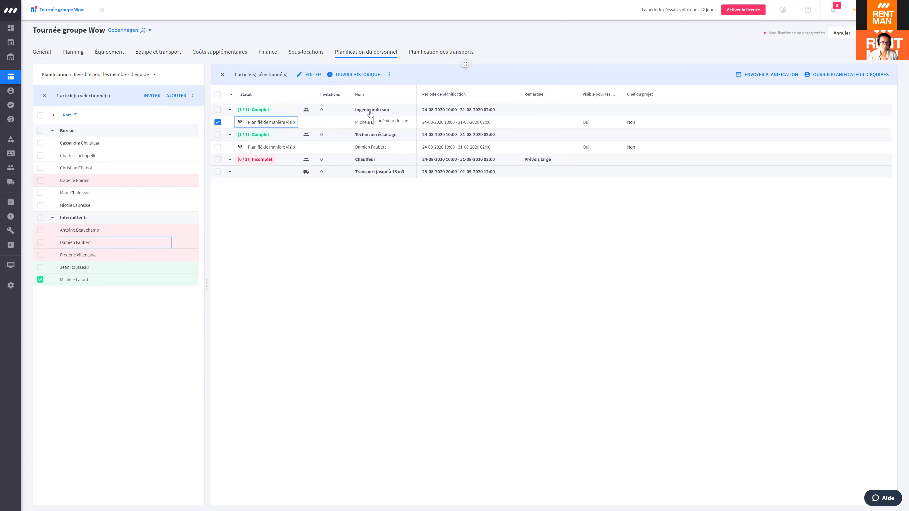
# Step: With Chauffeur selected, filter staff to those matching all selected tags: anglais and chauffeur
pyautogui.click(218, 160)
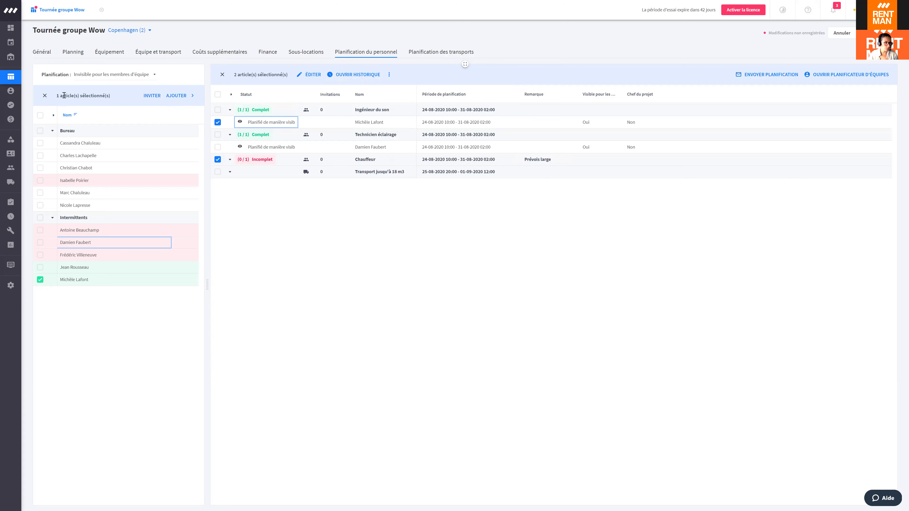
pyautogui.click(51, 97)
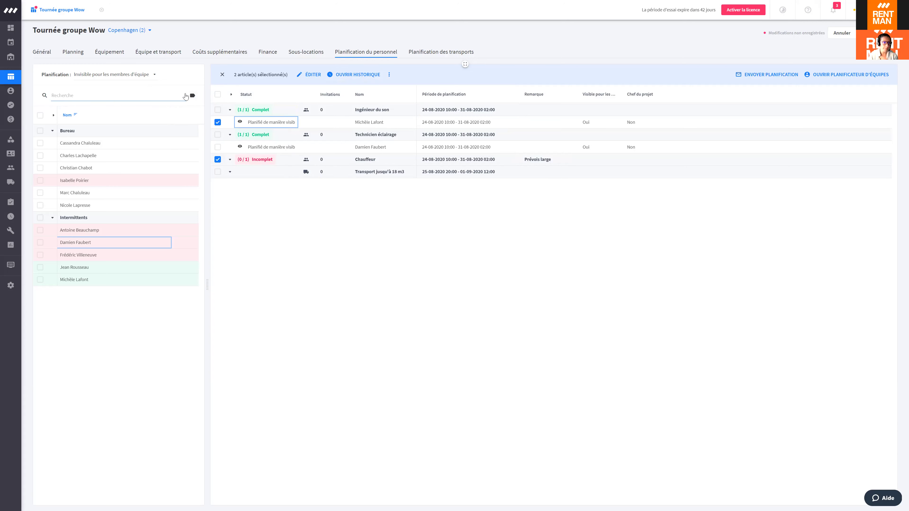
pyautogui.click(192, 96)
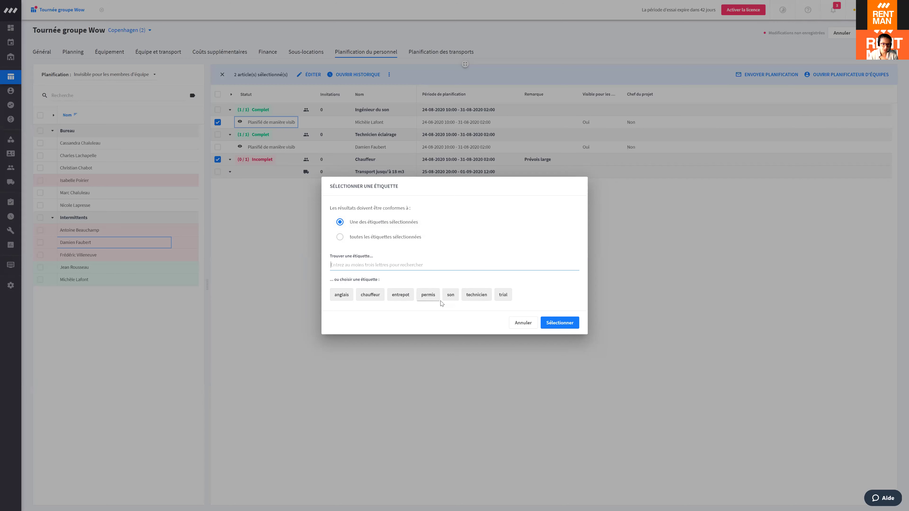
pyautogui.click(339, 296)
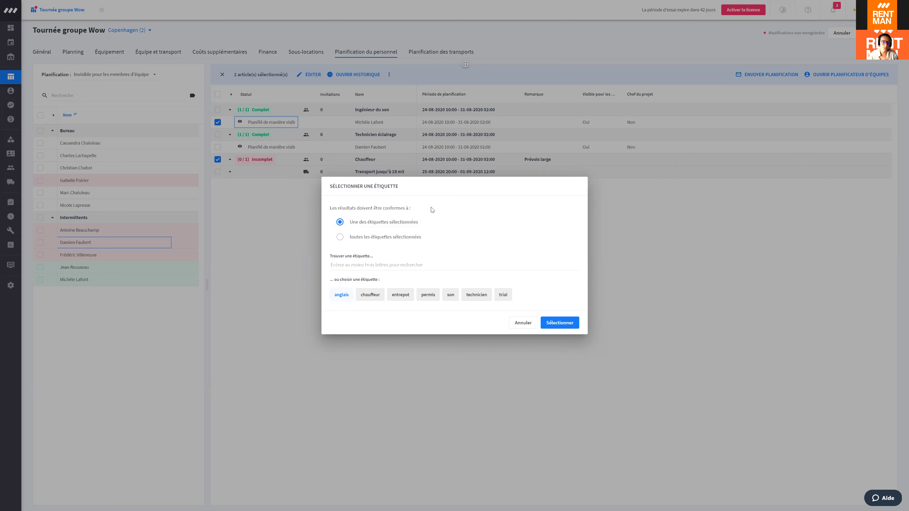
pyautogui.click(477, 295)
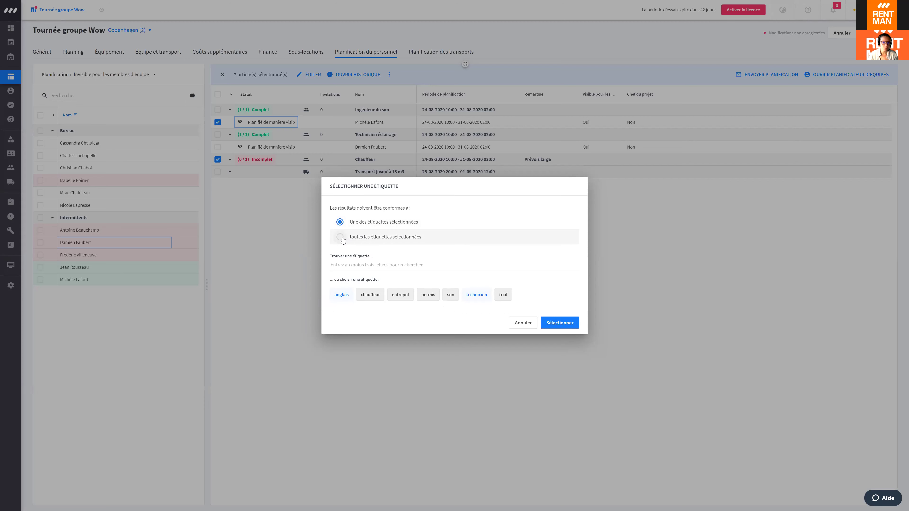
pyautogui.click(376, 240)
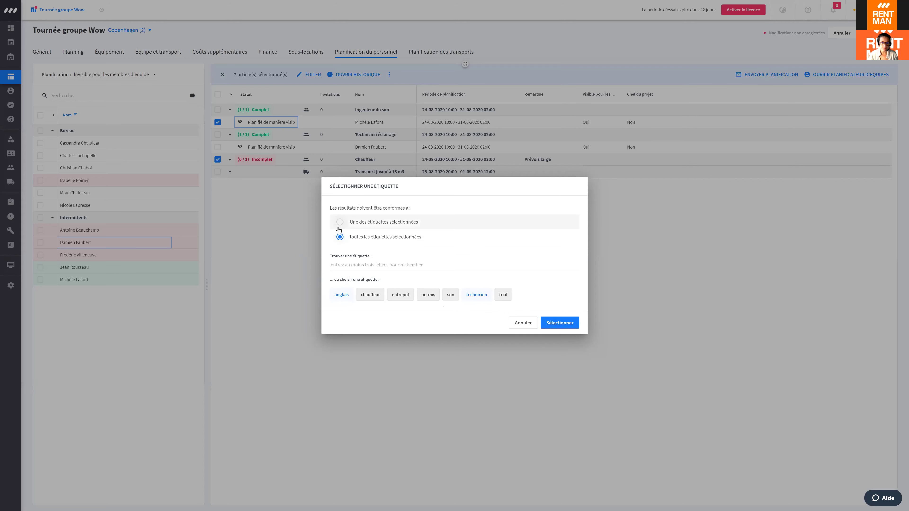
pyautogui.click(338, 226)
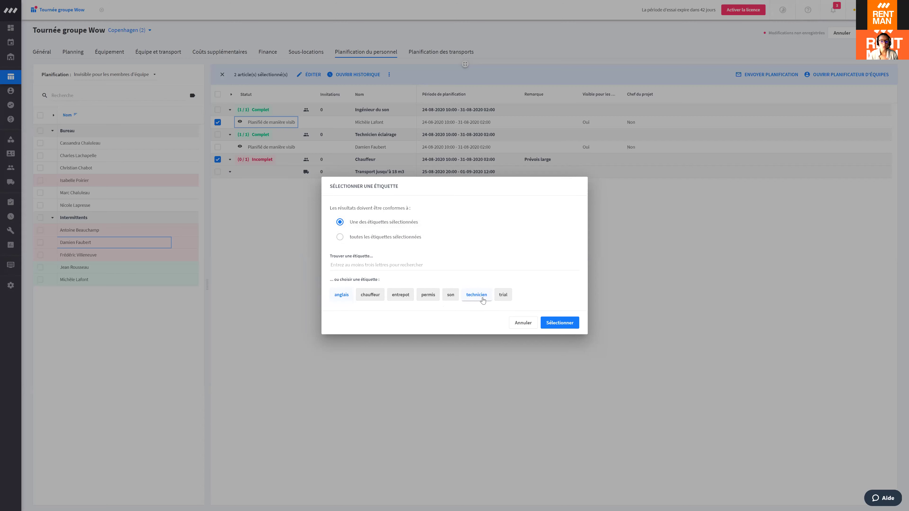
pyautogui.click(343, 240)
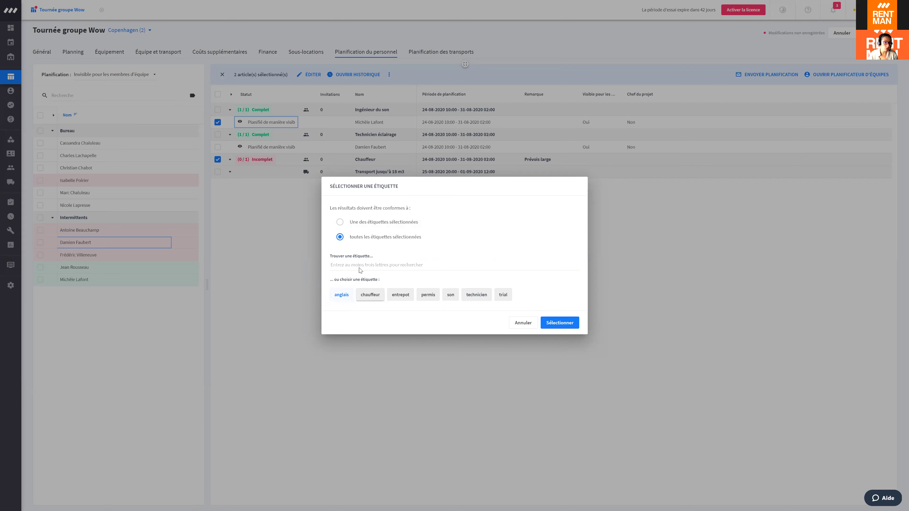
pyautogui.click(364, 299)
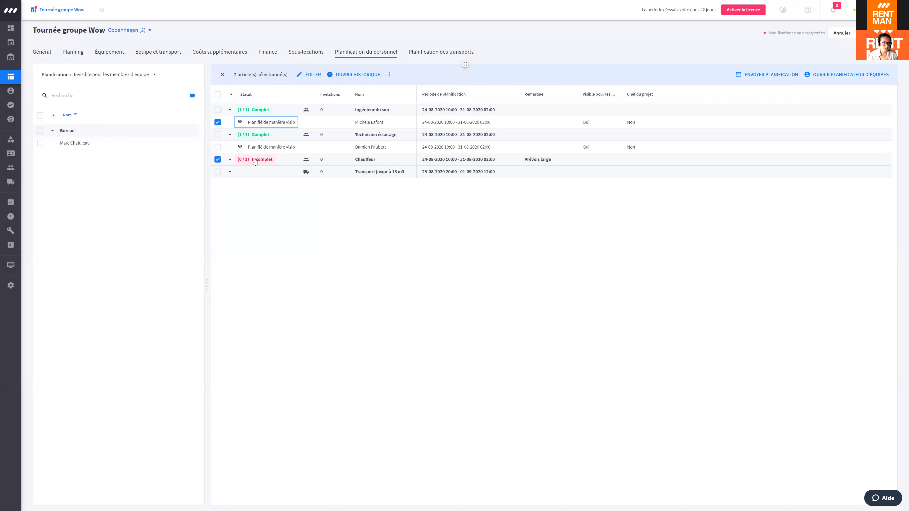
# Step: Select the staff member to invite, try INVITER, and acknowledge the unsaved-changes warning
pyautogui.click(217, 122)
pyautogui.click(40, 143)
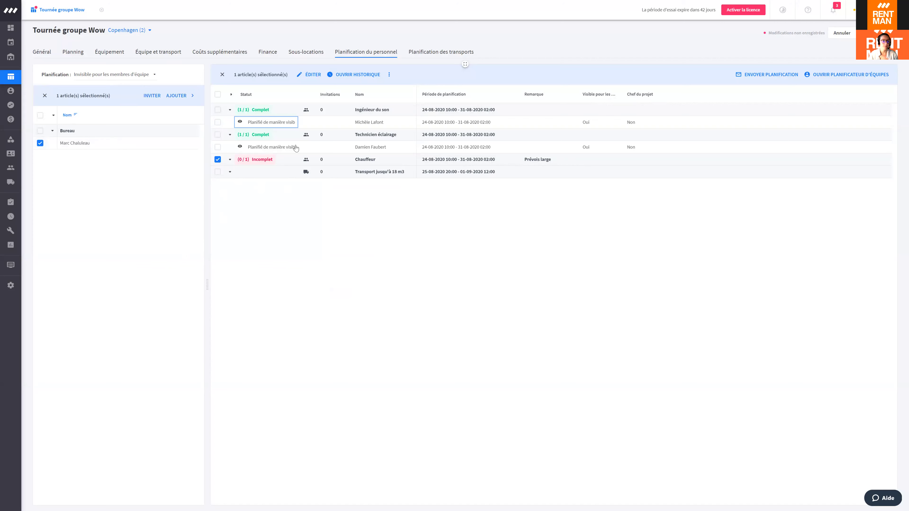
pyautogui.click(357, 75)
pyautogui.click(151, 96)
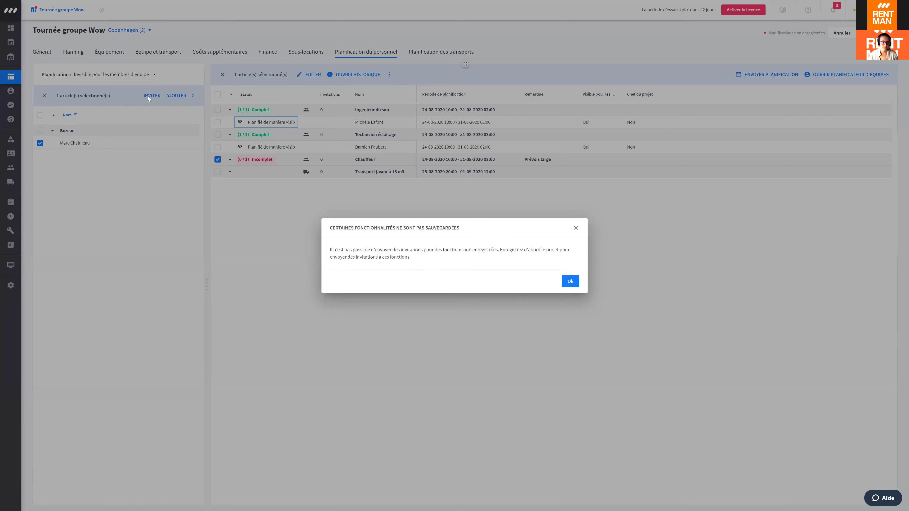
pyautogui.click(570, 281)
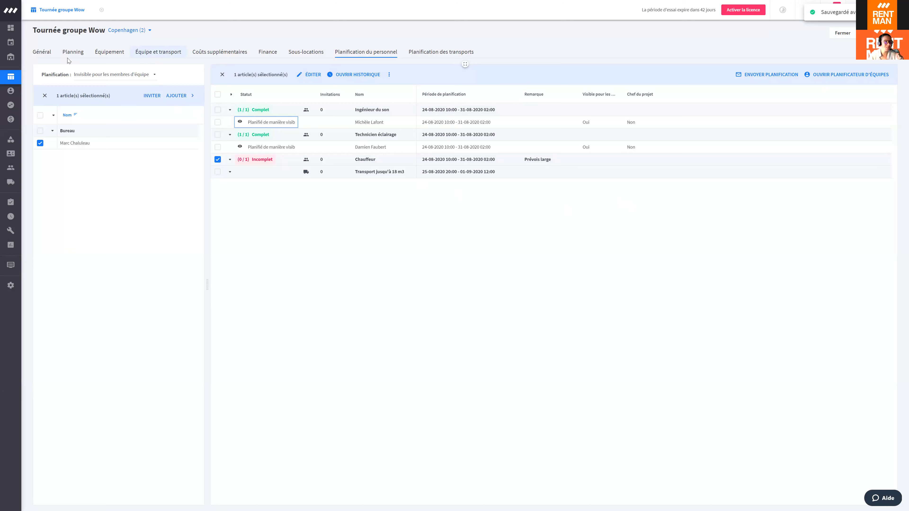
pyautogui.click(76, 57)
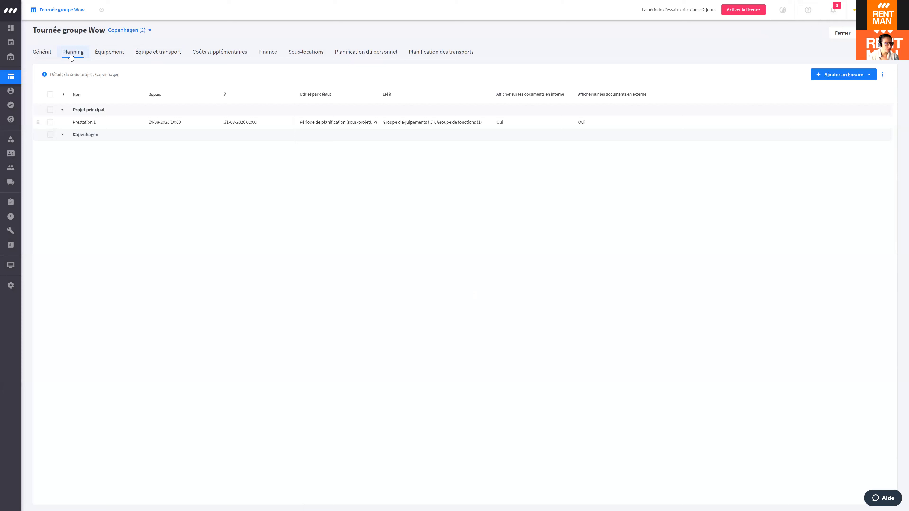
pyautogui.click(164, 123)
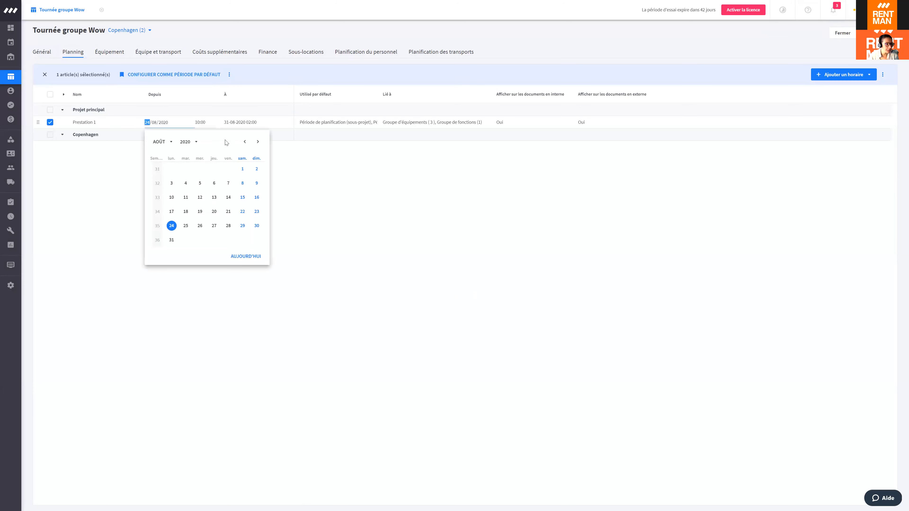
pyautogui.click(258, 142)
pyautogui.click(257, 142)
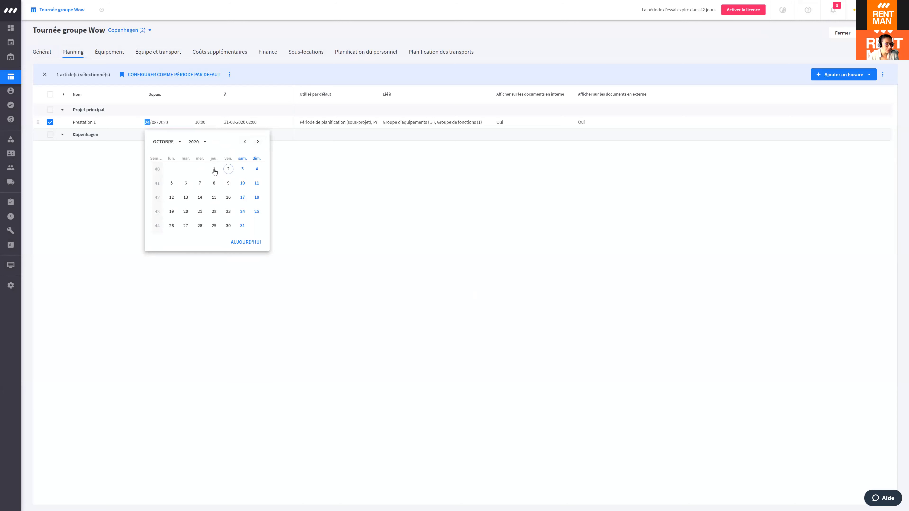
pyautogui.press('Tab')
pyautogui.click(227, 122)
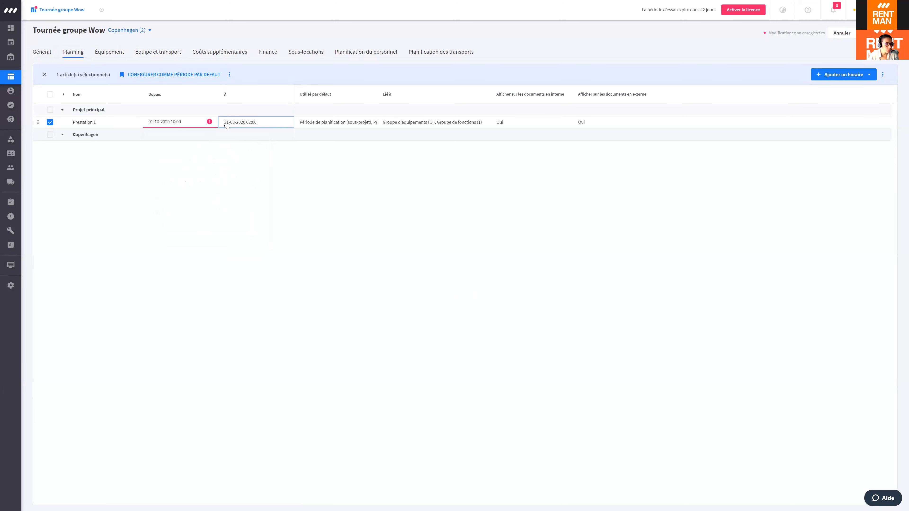
pyautogui.click(227, 123)
pyautogui.click(333, 141)
pyautogui.click(333, 141)
pyautogui.click(304, 168)
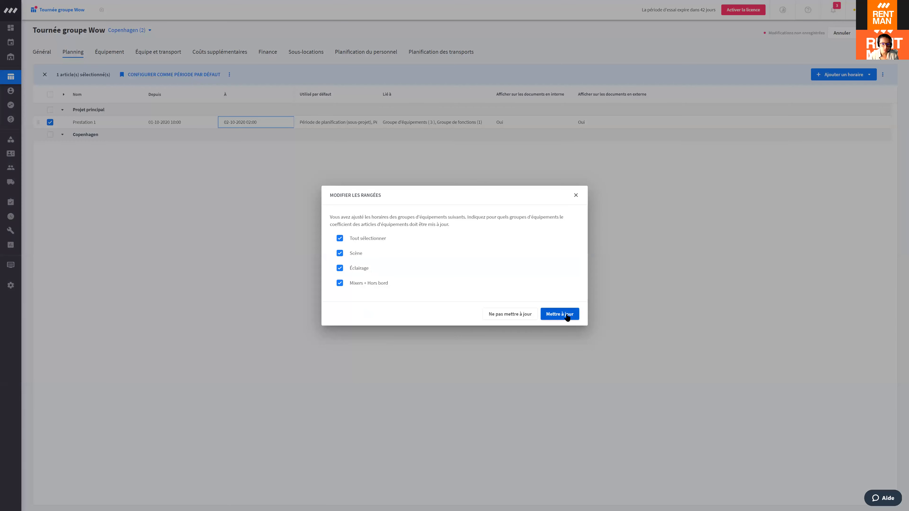
# Step: Apply the new period to all equipment groups, crews and transports
pyautogui.click(567, 315)
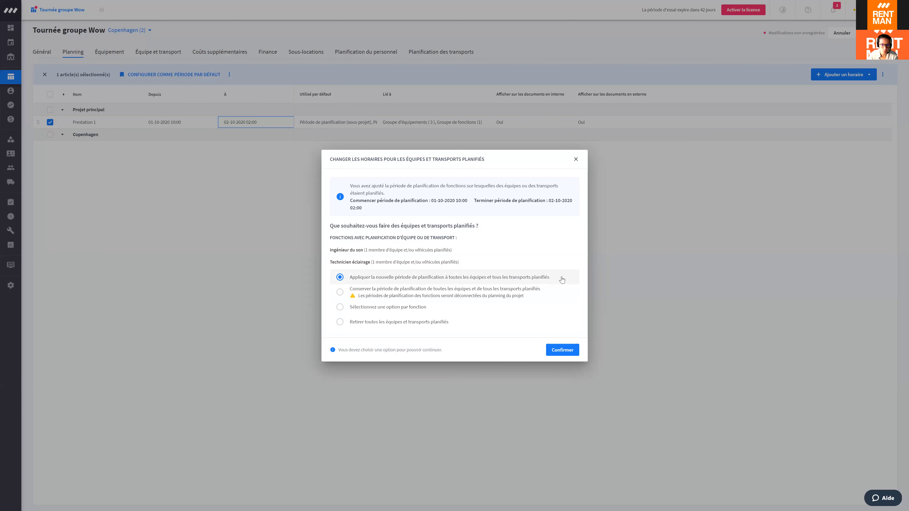
pyautogui.click(555, 348)
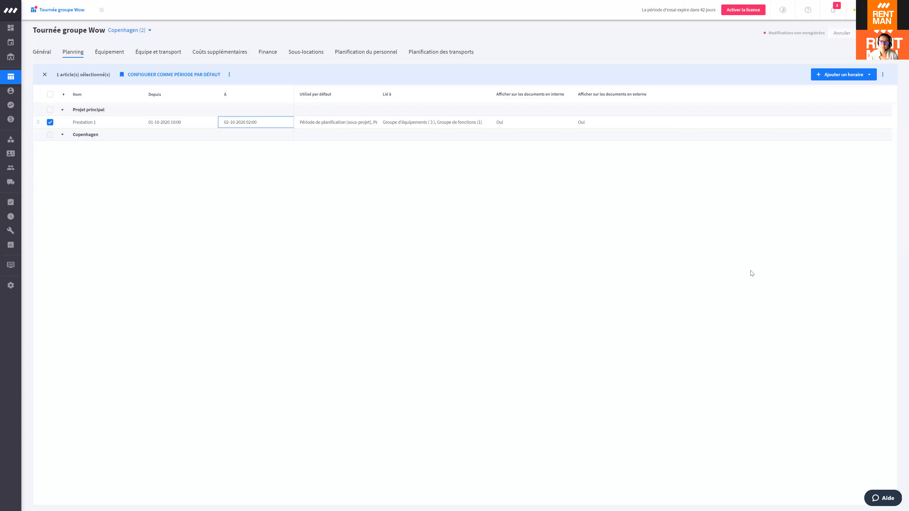
pyautogui.click(154, 53)
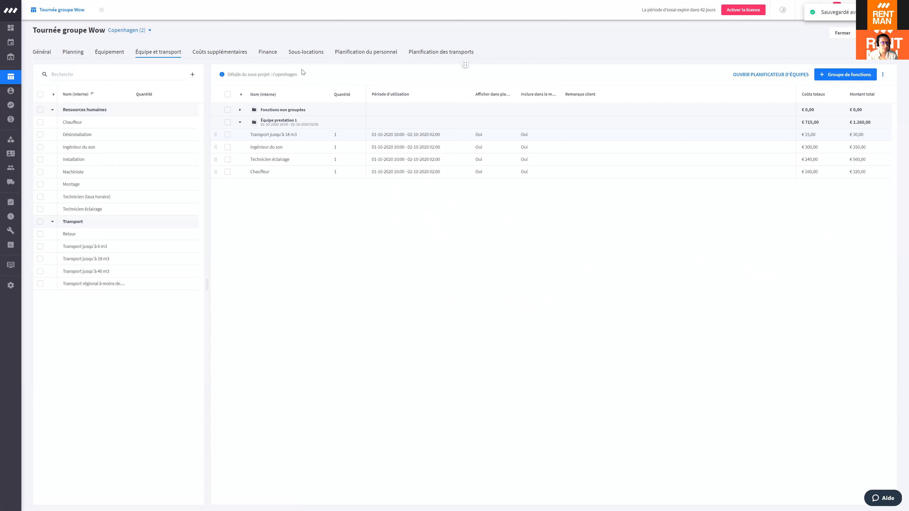
# Step: In staff planning, filter by the chauffeur tag and select the remaining staff member and Chauffeur
pyautogui.click(374, 54)
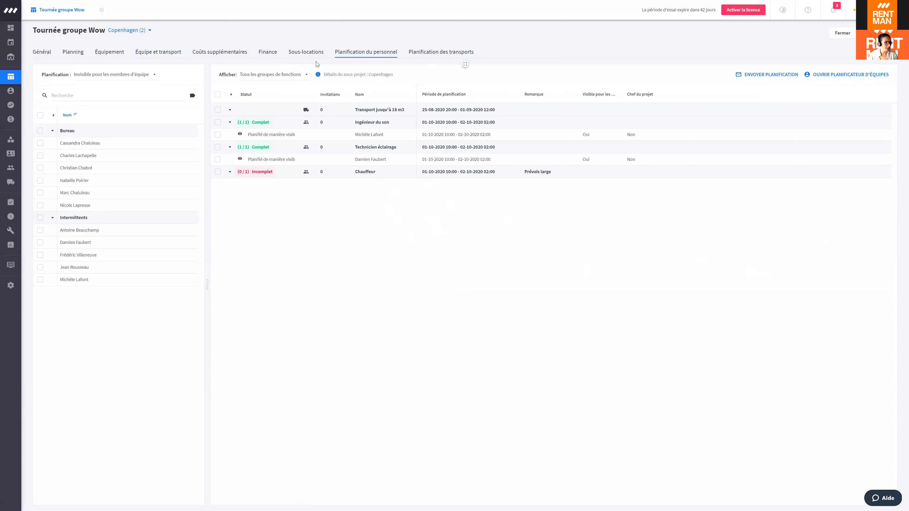
pyautogui.click(192, 96)
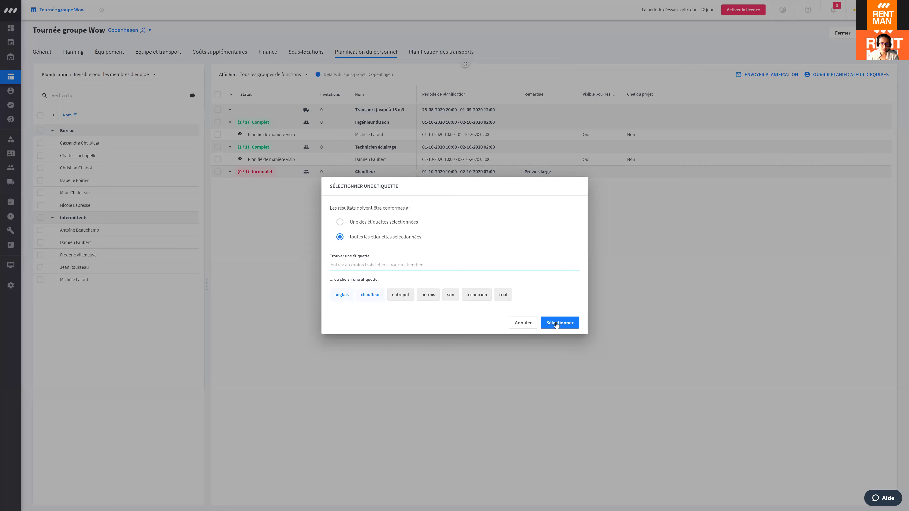
pyautogui.click(559, 322)
pyautogui.click(44, 143)
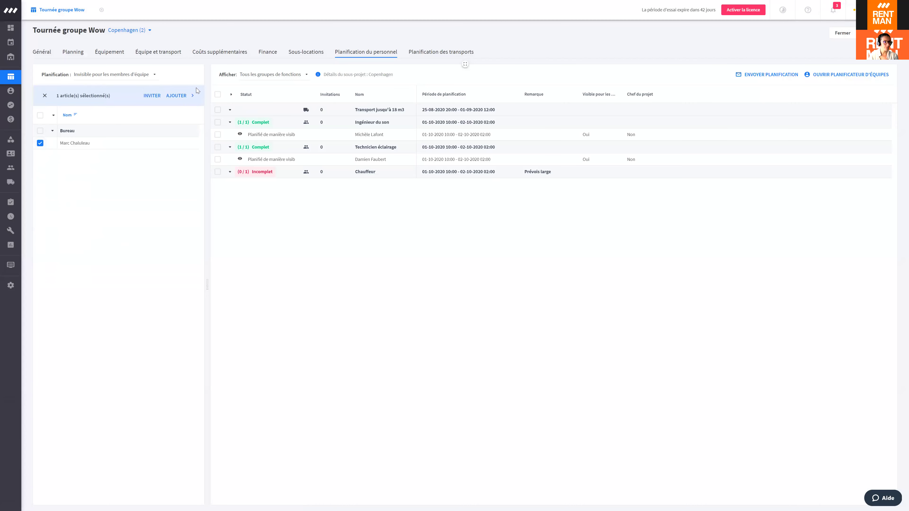
pyautogui.click(217, 172)
# Step: Start inviting the staff member for Chauffeur only, without adding other functions
pyautogui.click(152, 96)
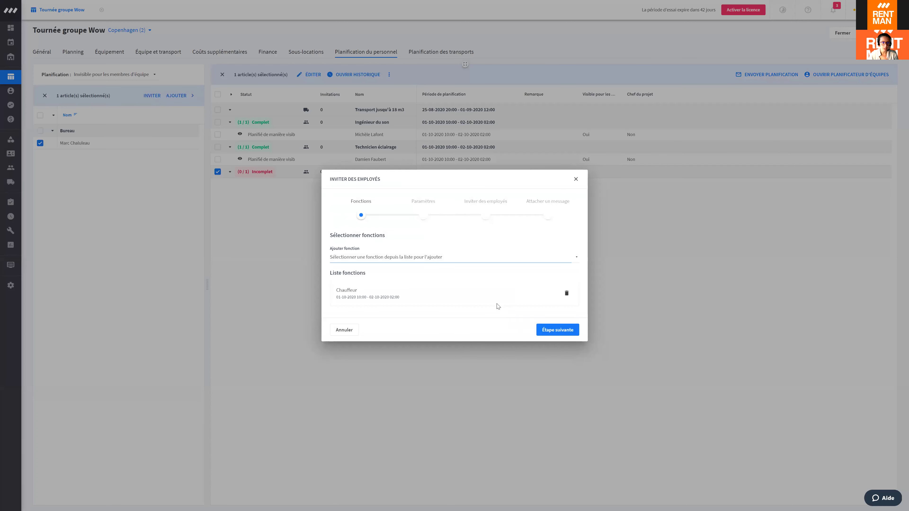
pyautogui.click(366, 297)
pyautogui.click(375, 257)
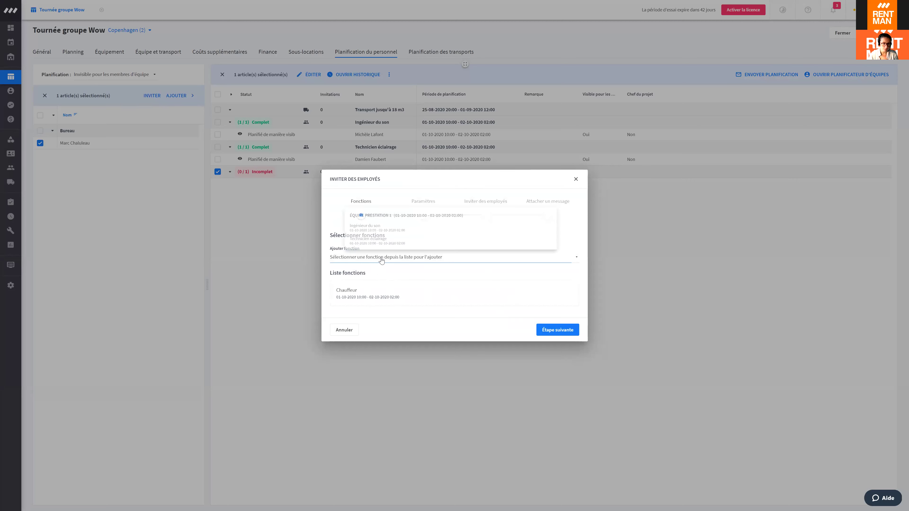
pyautogui.press('Escape')
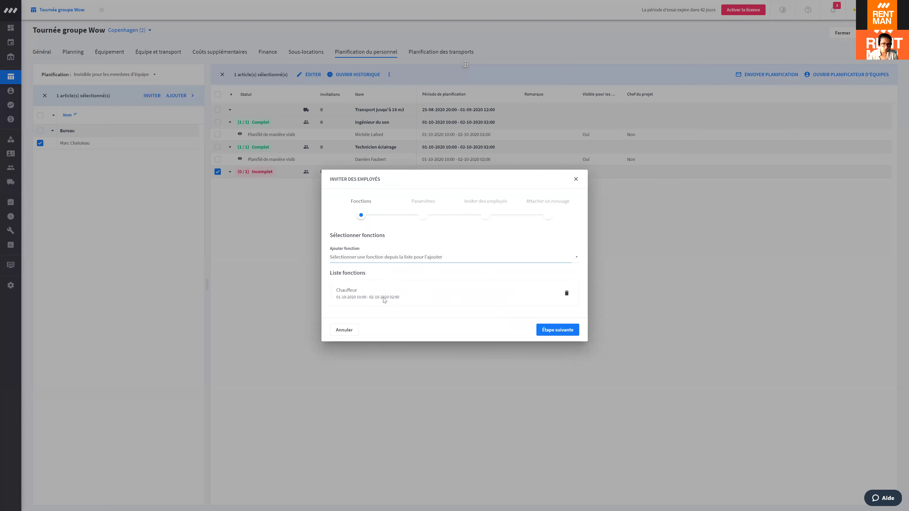
pyautogui.click(557, 329)
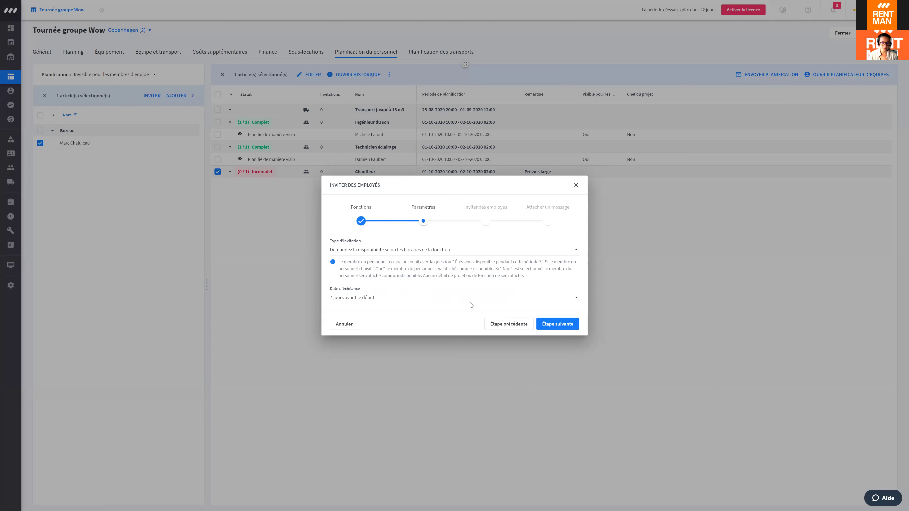
# Step: Set the invitation type to 'Directement planifié et visible sur la fonction après confirmation'
pyautogui.click(382, 249)
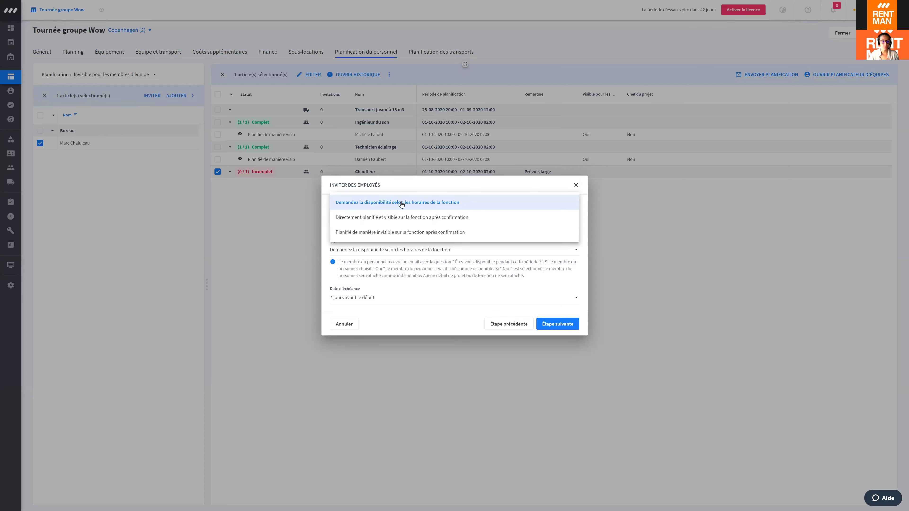
pyautogui.click(408, 222)
pyautogui.click(397, 251)
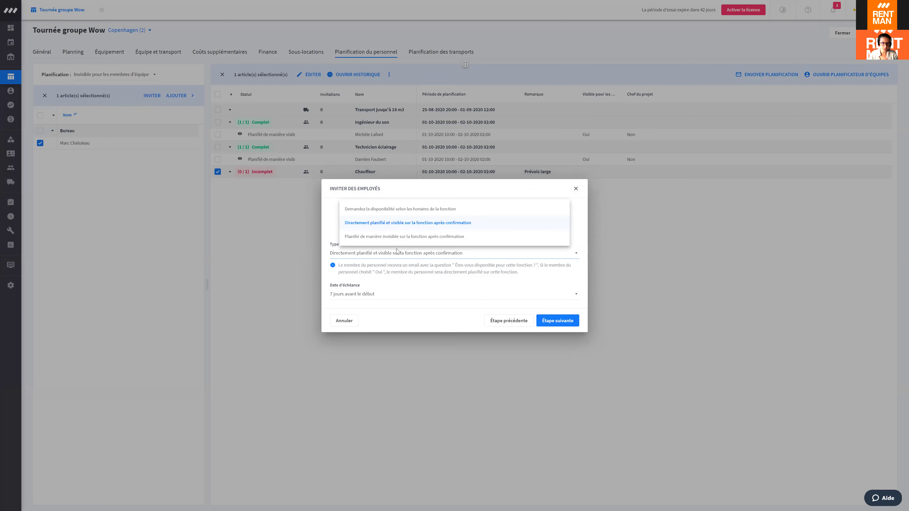
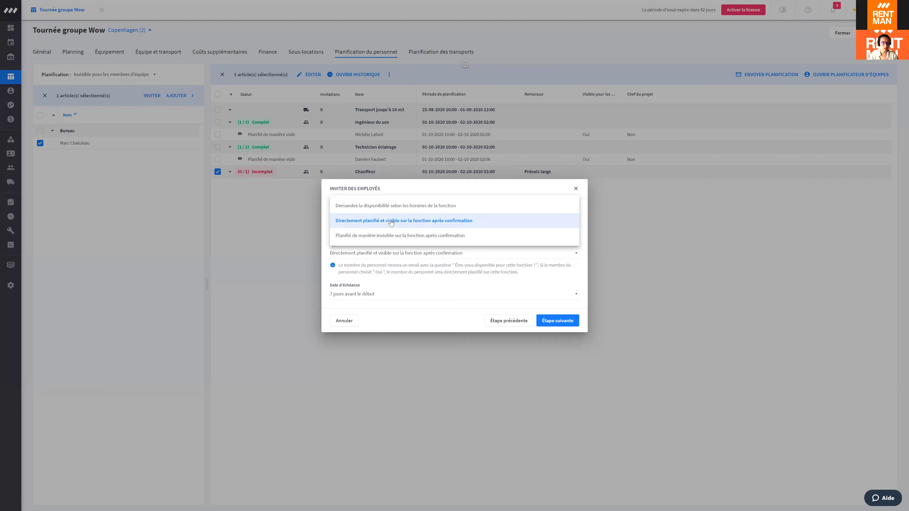
# Step: Keep direct visible planning, set the response deadline to 3 days before start, and advance to the message step
pyautogui.click(391, 221)
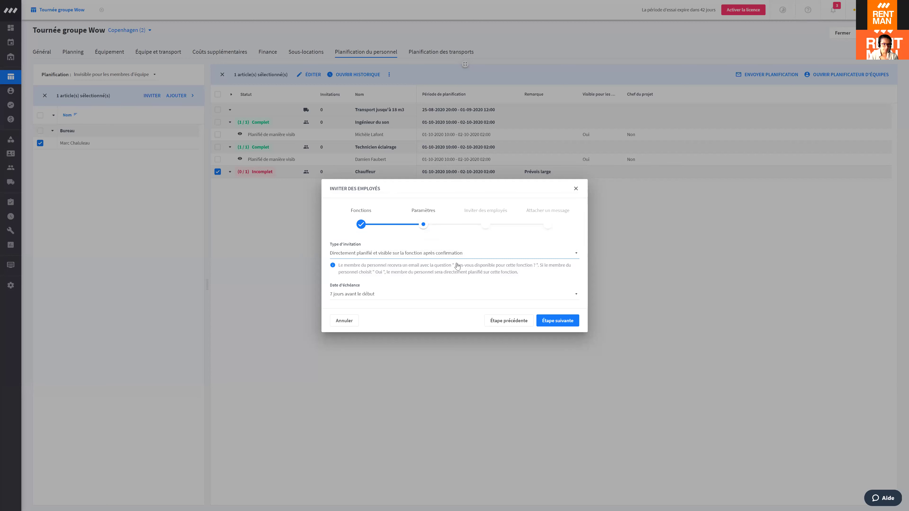
pyautogui.click(346, 296)
pyautogui.click(374, 217)
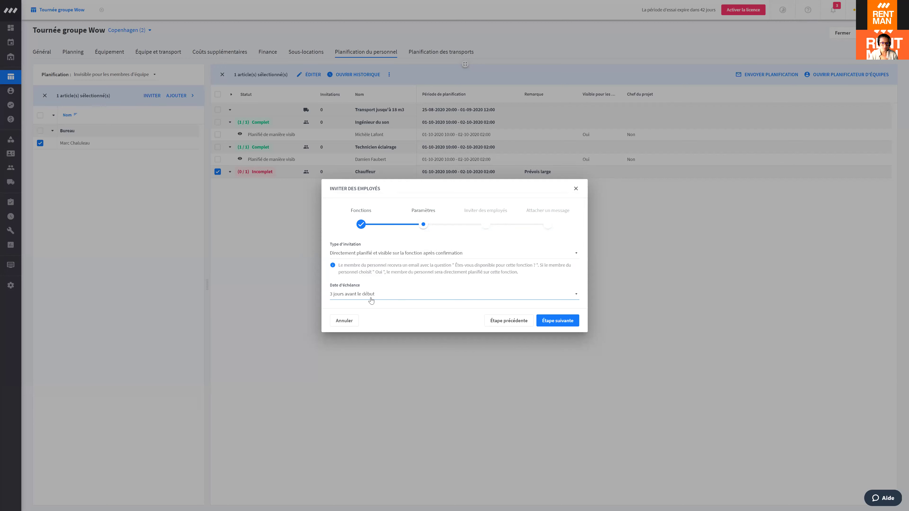
pyautogui.click(560, 321)
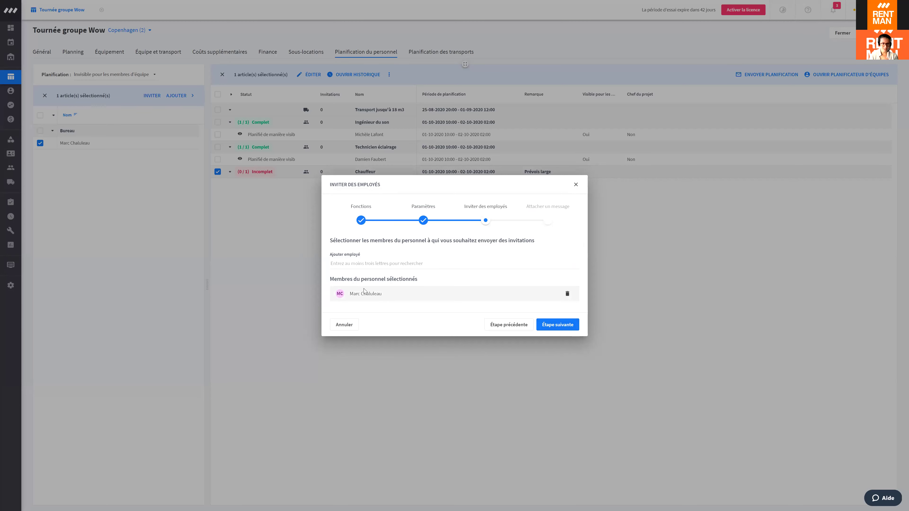
pyautogui.click(566, 324)
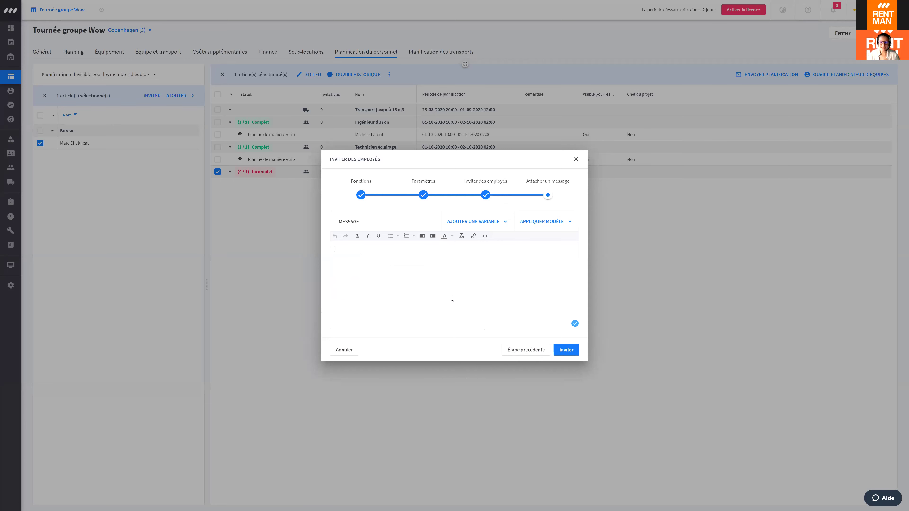
# Step: Write 'Bonjour' with the staff member's first-name variable, followed by 'Acceptes-t…'
pyautogui.click(465, 311)
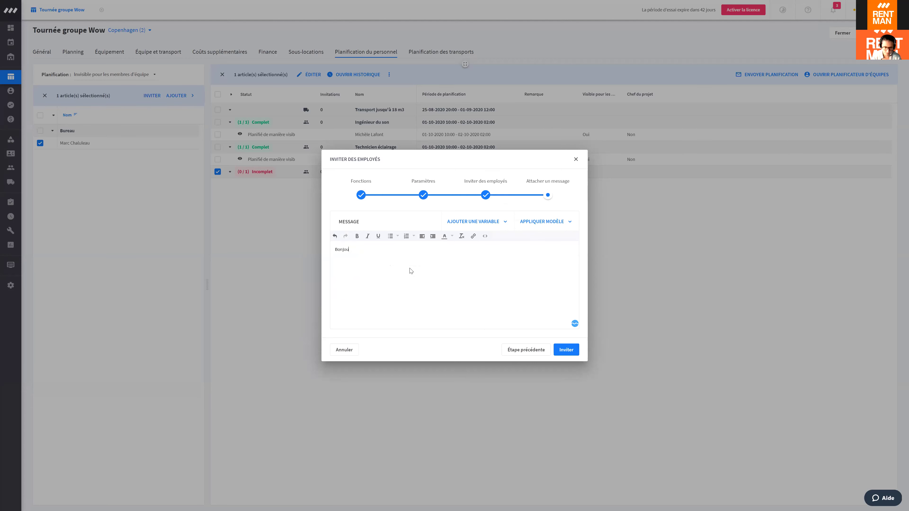
pyautogui.click(479, 222)
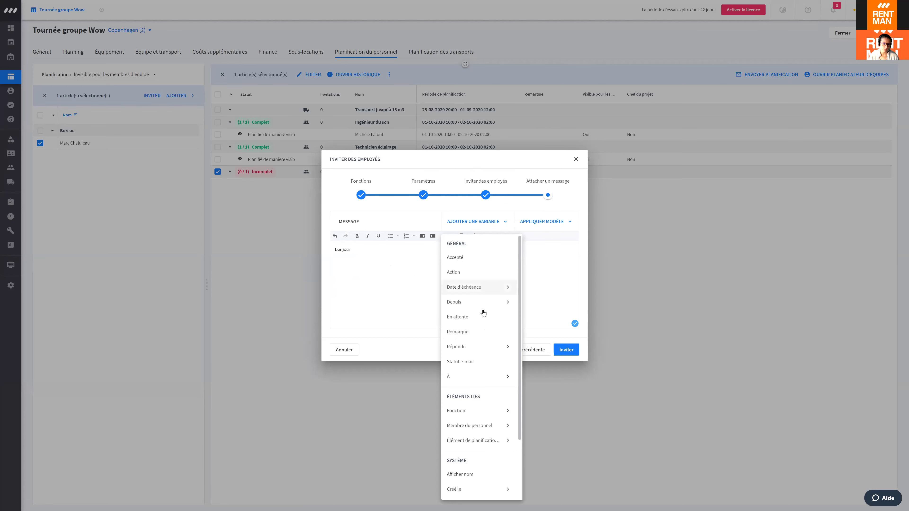
pyautogui.scroll(-2, 483, 345)
pyautogui.click(486, 354)
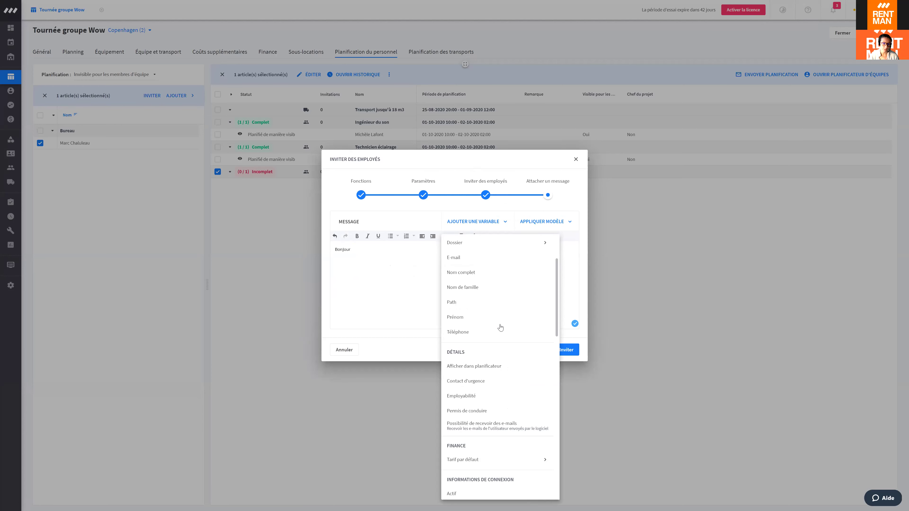
pyautogui.click(473, 317)
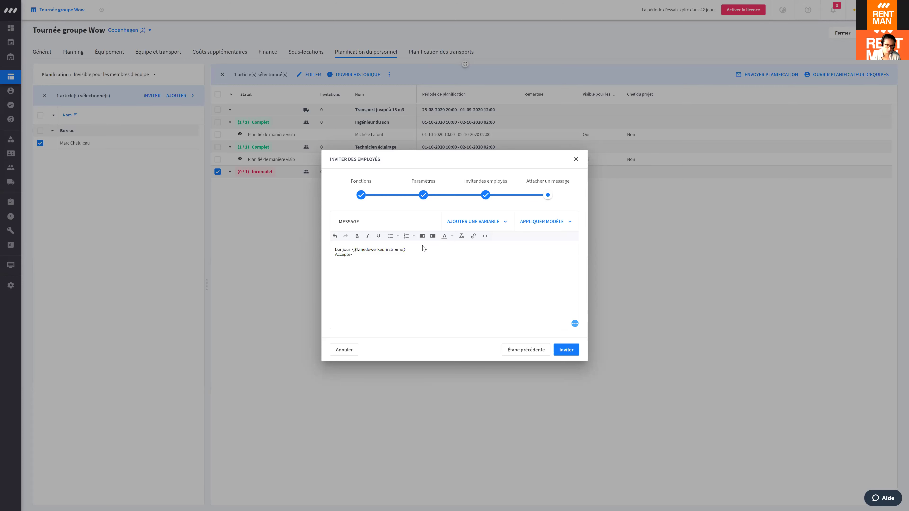
pyautogui.write('Acceptes-tu....')
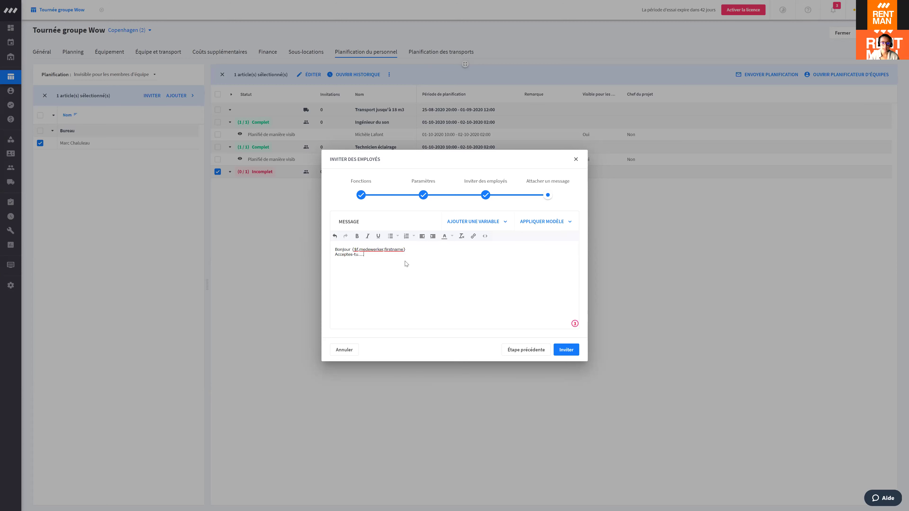
pyautogui.moveTo(376, 248); pyautogui.dragTo(424, 248)
pyautogui.click(437, 250)
# Step: Save the invitation message as a template named 'basique'
pyautogui.click(552, 223)
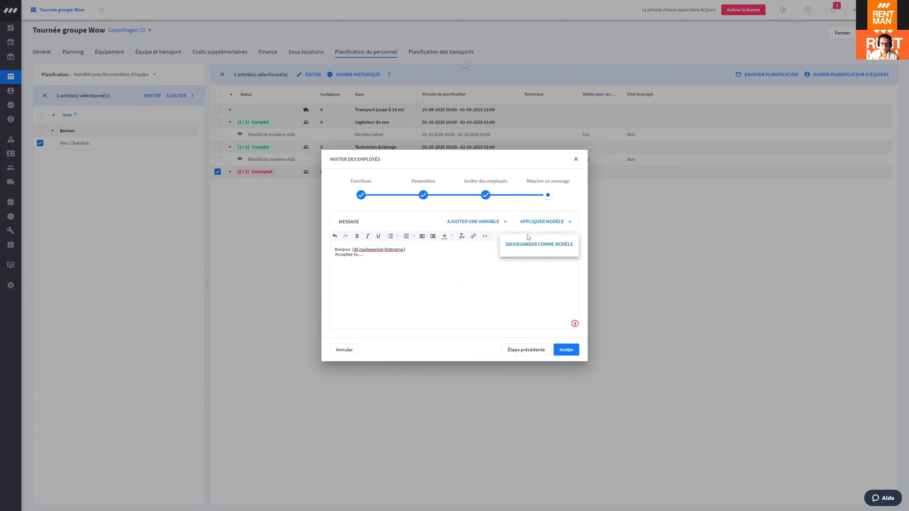
pyautogui.click(545, 245)
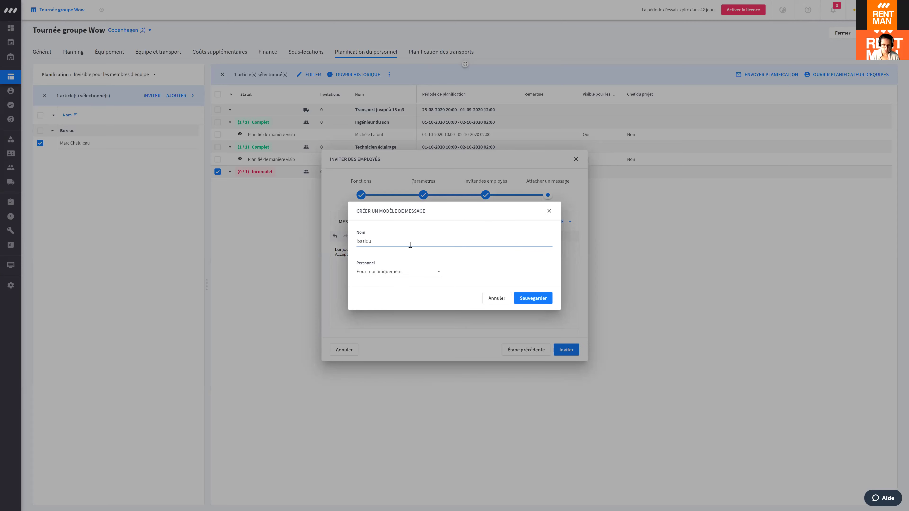
pyautogui.click(535, 303)
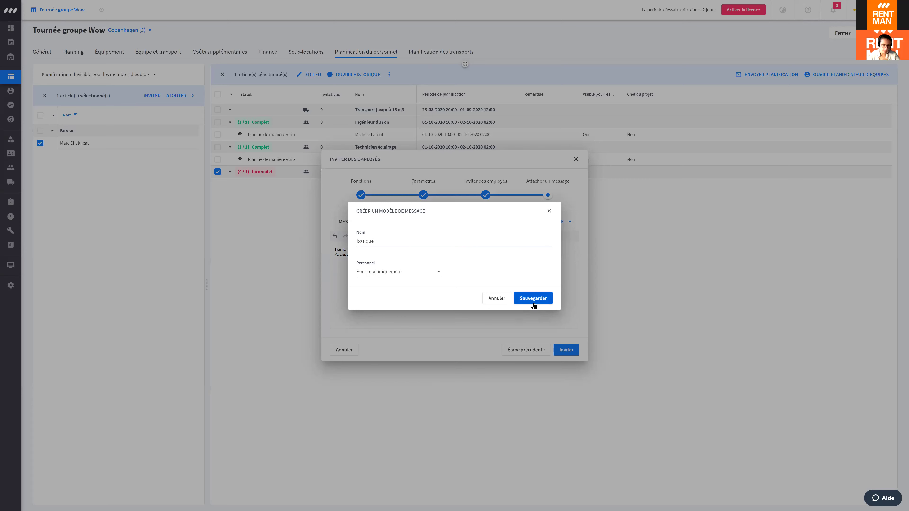
# Step: Apply the 'basique' template and send the invitation
pyautogui.click(545, 226)
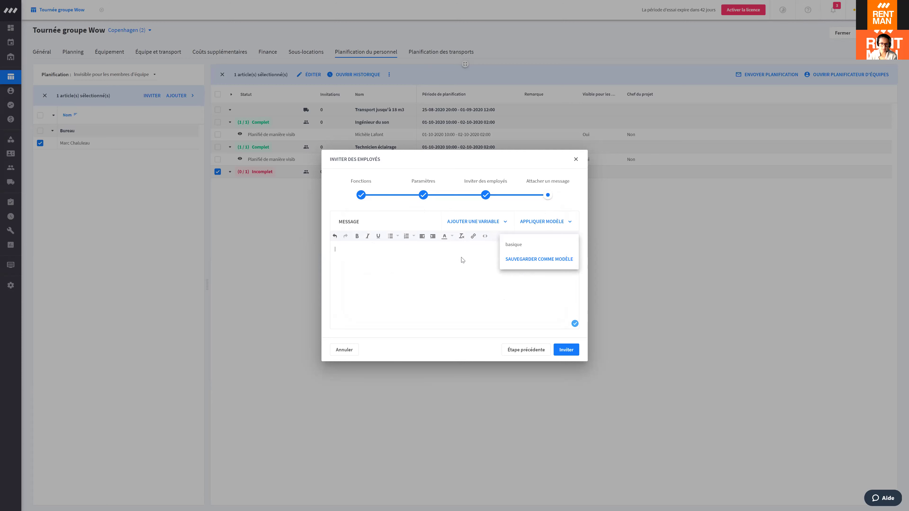
pyautogui.click(513, 244)
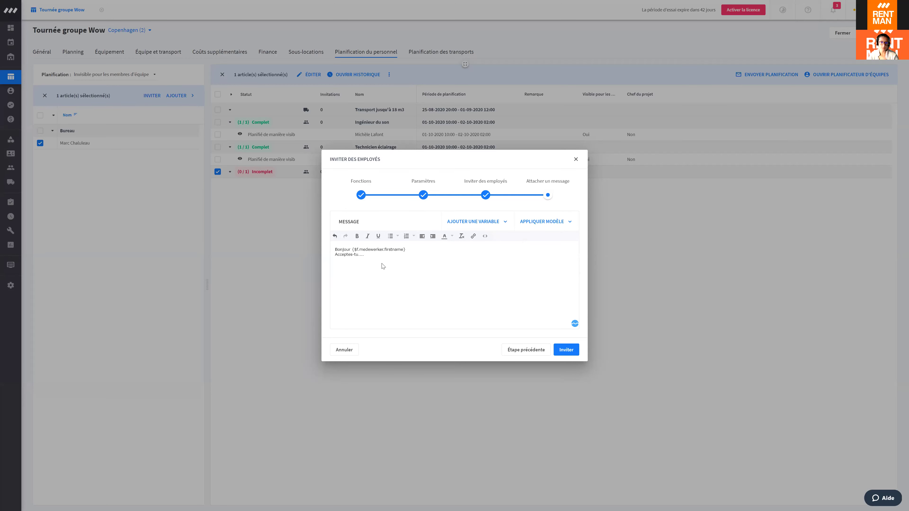
pyautogui.click(566, 350)
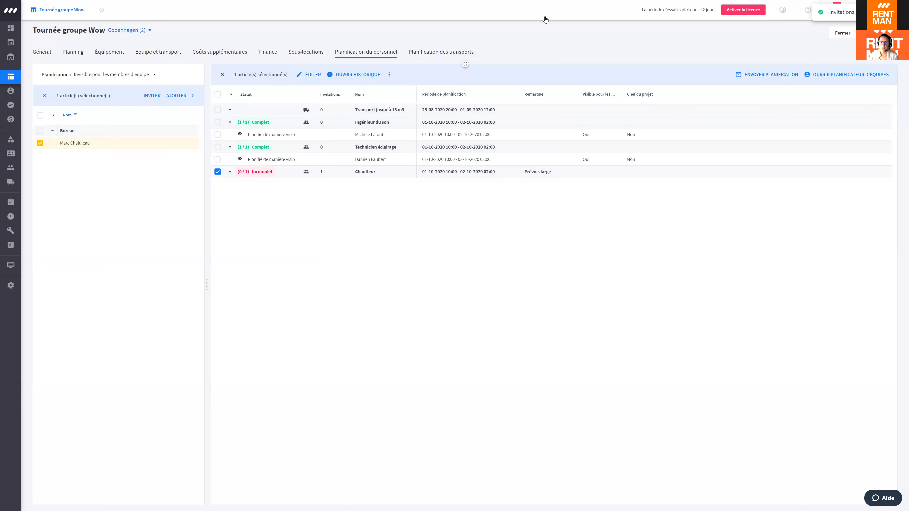
# Step: Review the invitations sent for Chauffeur, then deselect the staff member in the personnel list
pyautogui.click(392, 76)
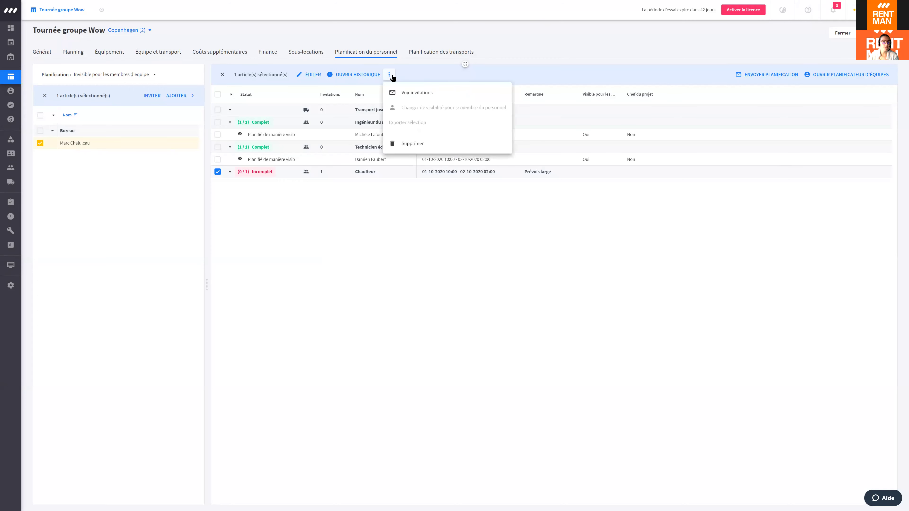
pyautogui.click(420, 94)
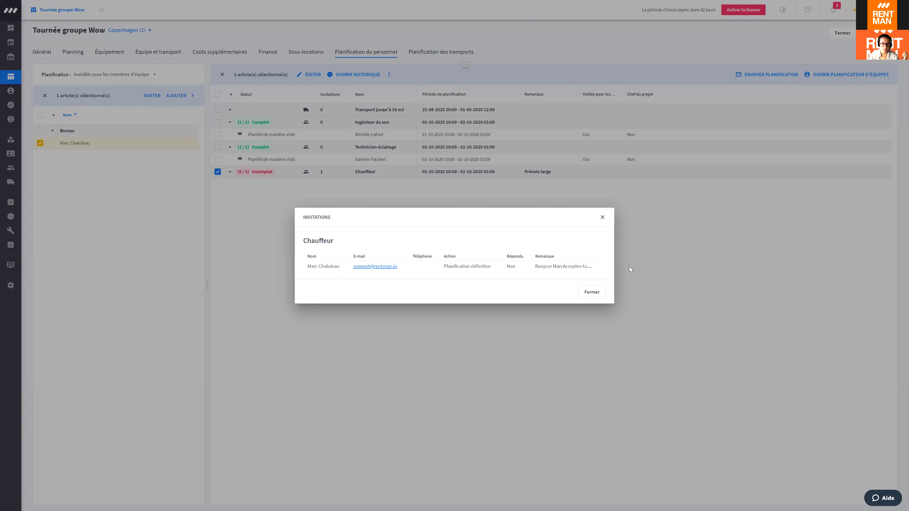
pyautogui.click(630, 219)
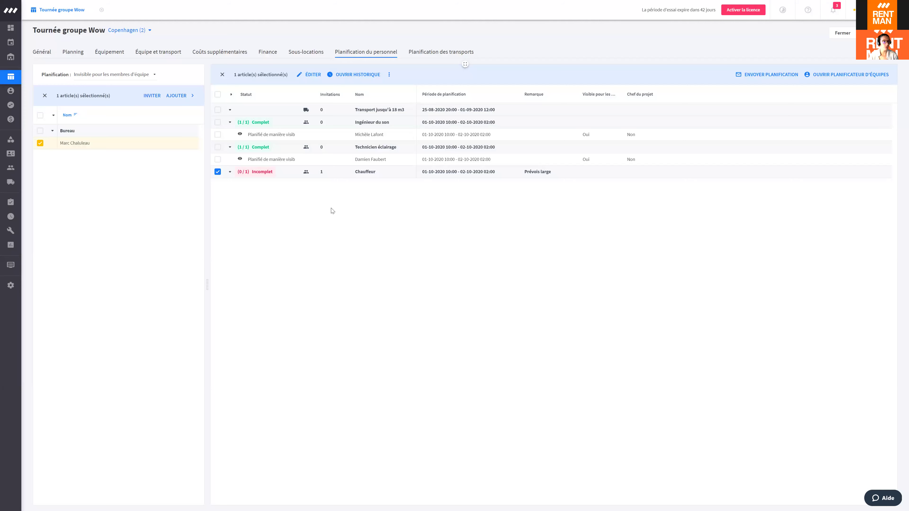
pyautogui.click(44, 95)
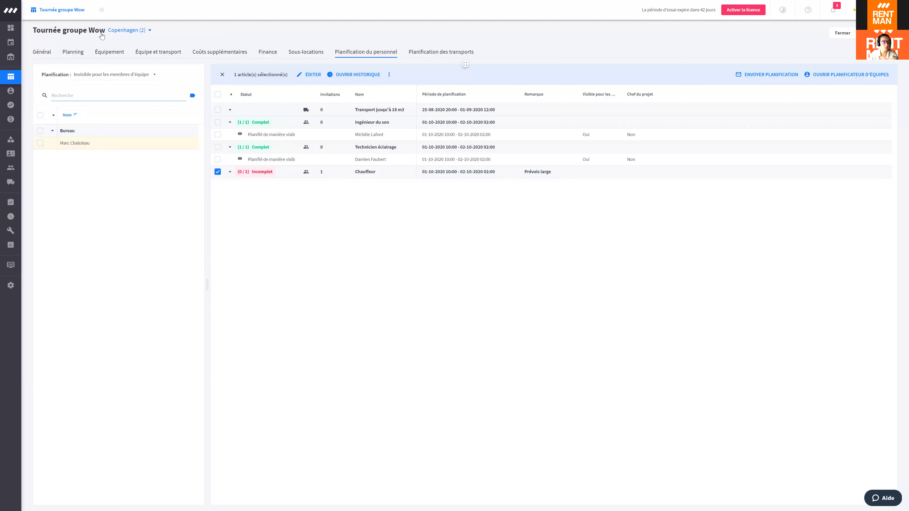
pyautogui.click(372, 242)
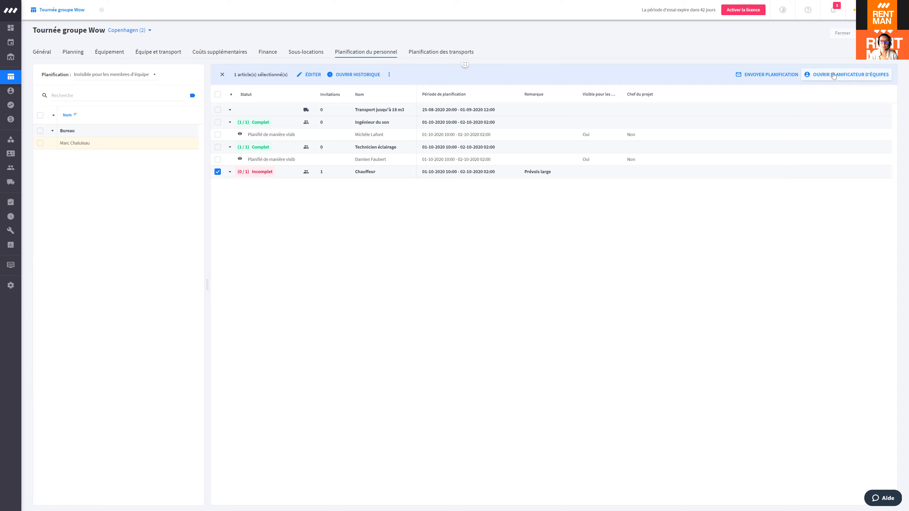
# Step: In the crew planner, remove the Sous-projet: Copenhagen filter so all projects appear
pyautogui.click(833, 75)
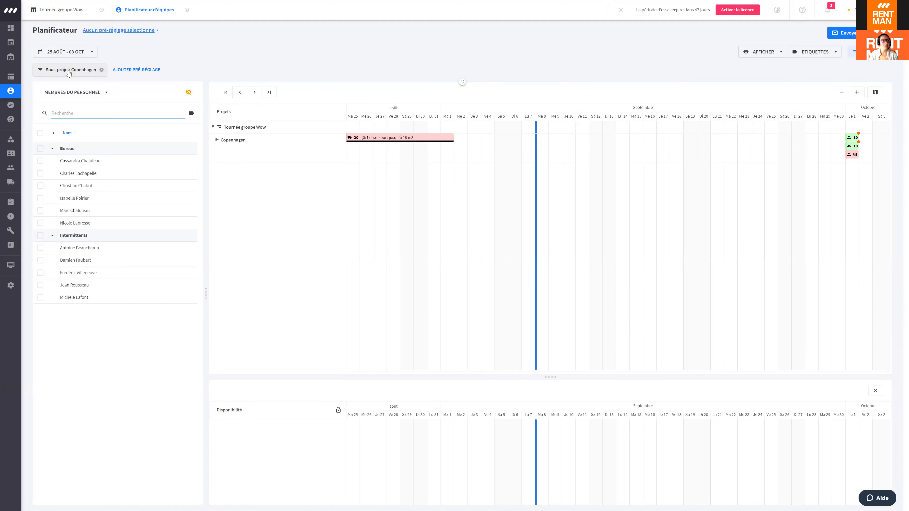
pyautogui.click(74, 11)
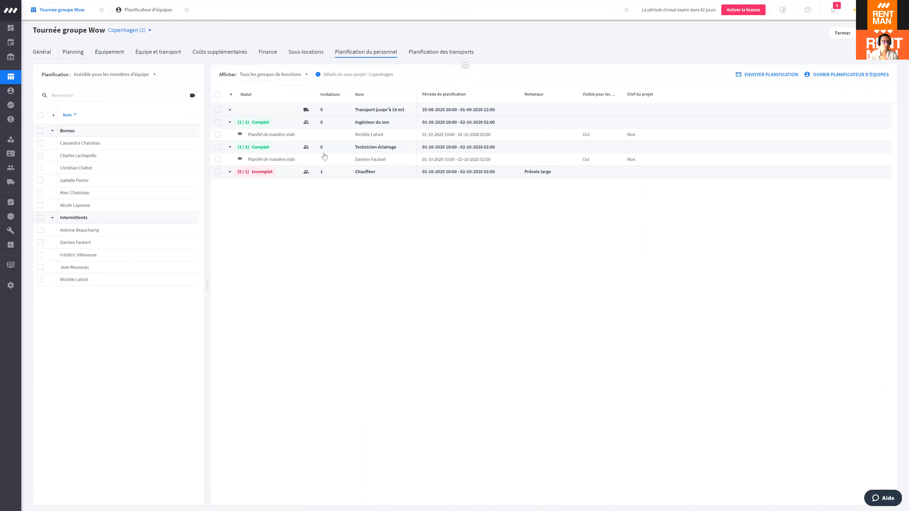
pyautogui.click(158, 10)
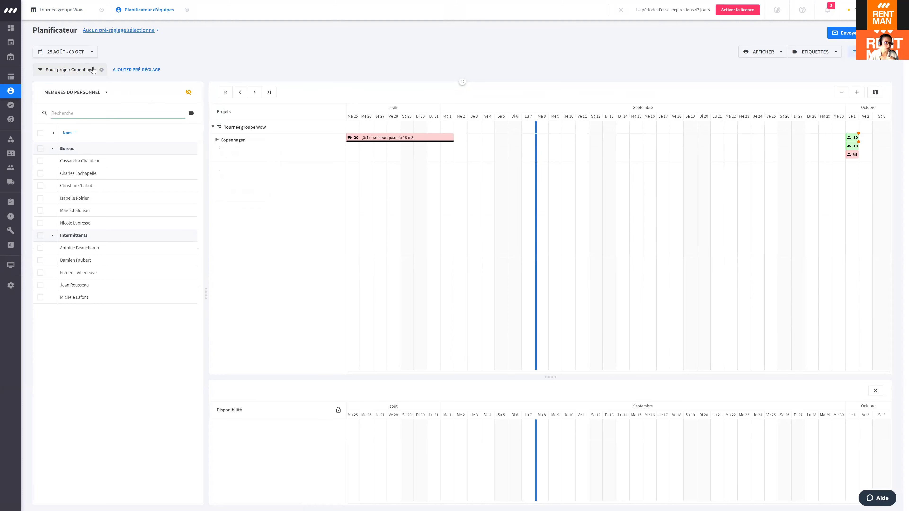
pyautogui.click(101, 69)
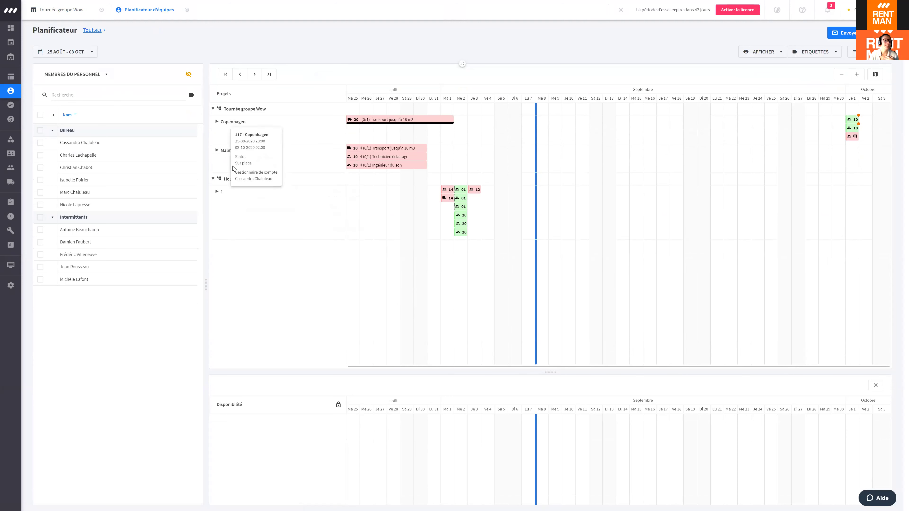
# Step: Enlarge the Disponibilité panel and open the 25 Aug – 03 Oct date-range picker
pyautogui.click(213, 108)
pyautogui.click(213, 109)
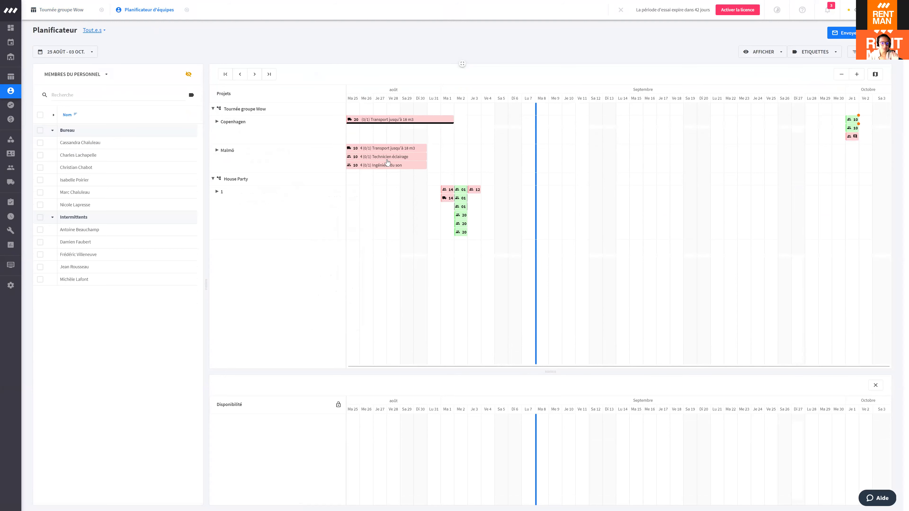
pyautogui.moveTo(546, 371); pyautogui.dragTo(545, 352)
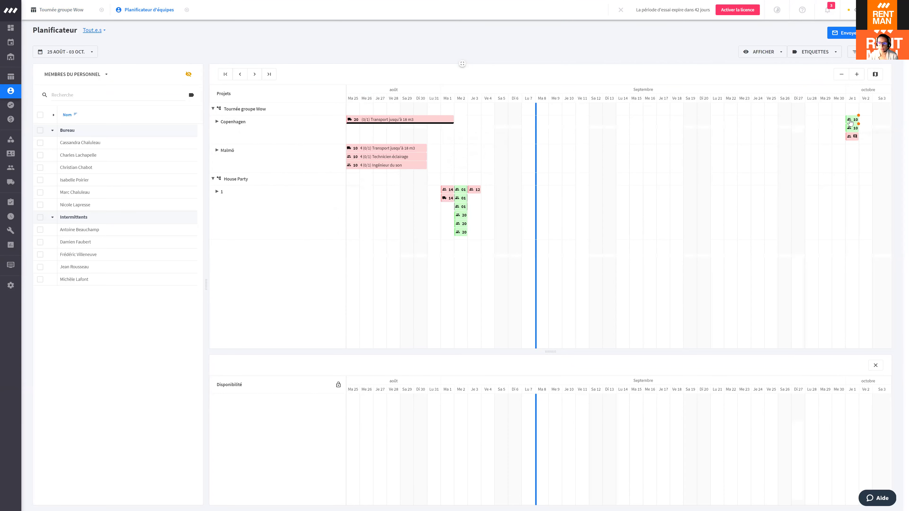
pyautogui.click(860, 121)
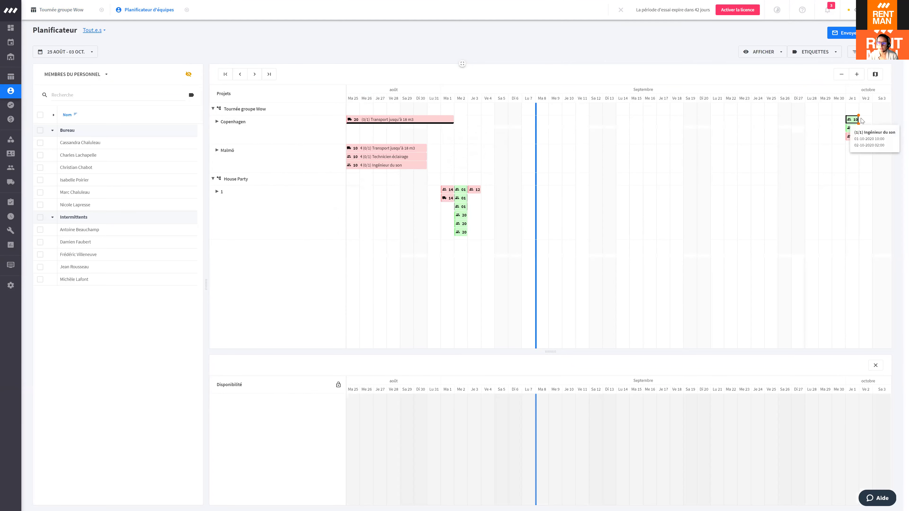
pyautogui.click(63, 54)
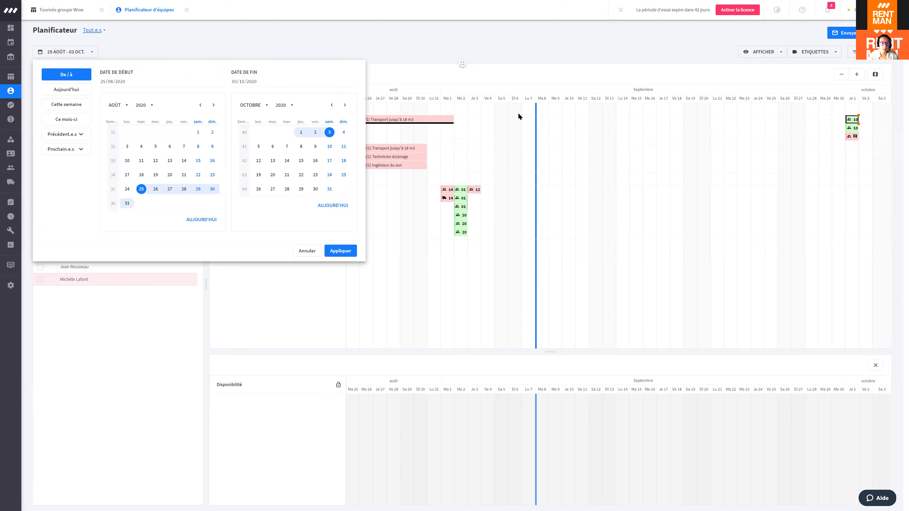
# Step: Expand the Copenhagen project row and zoom the timeline in to half-day columns
pyautogui.click(355, 247)
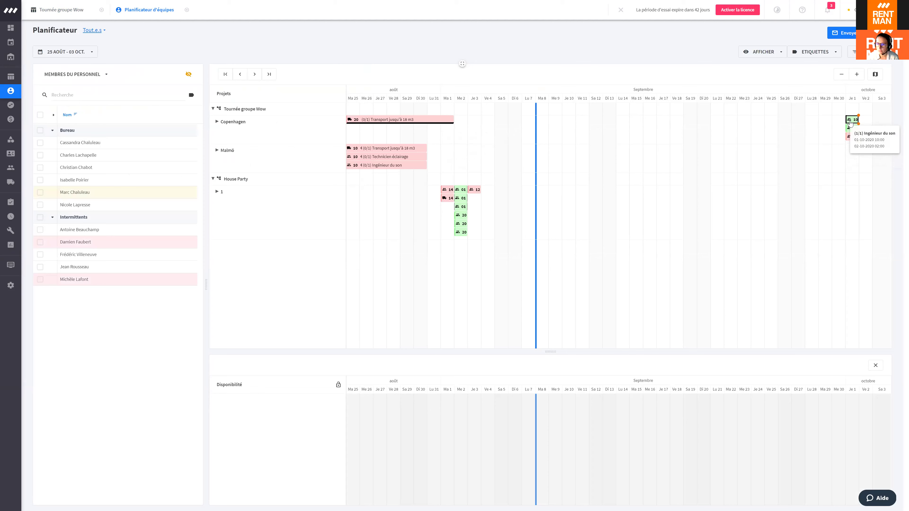
pyautogui.click(219, 122)
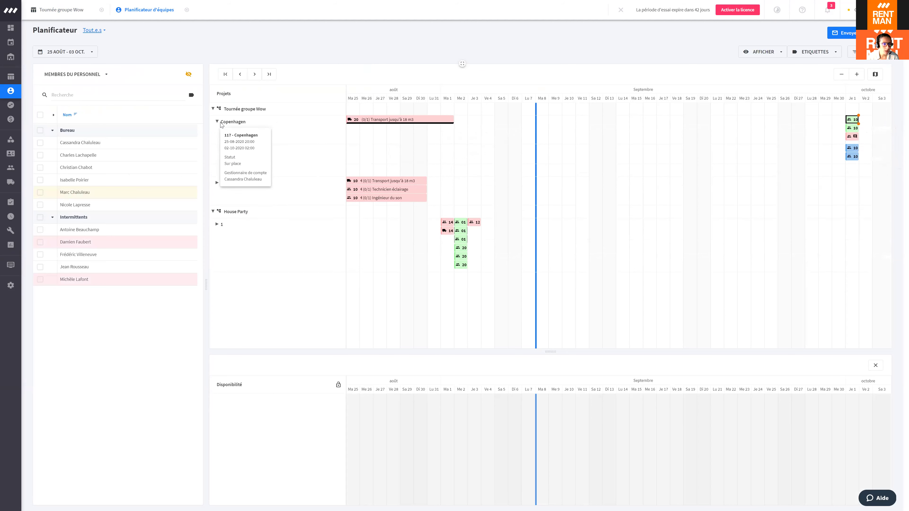
pyautogui.click(223, 124)
pyautogui.click(222, 124)
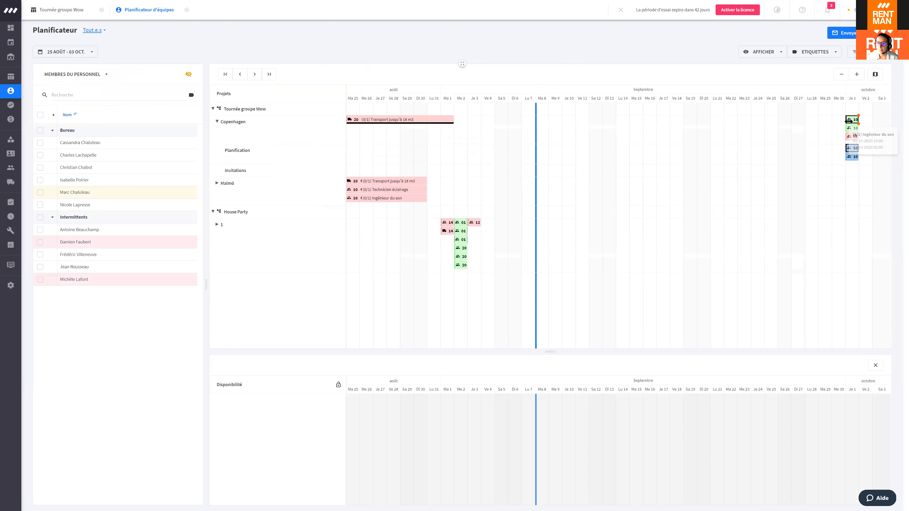
pyautogui.click(856, 74)
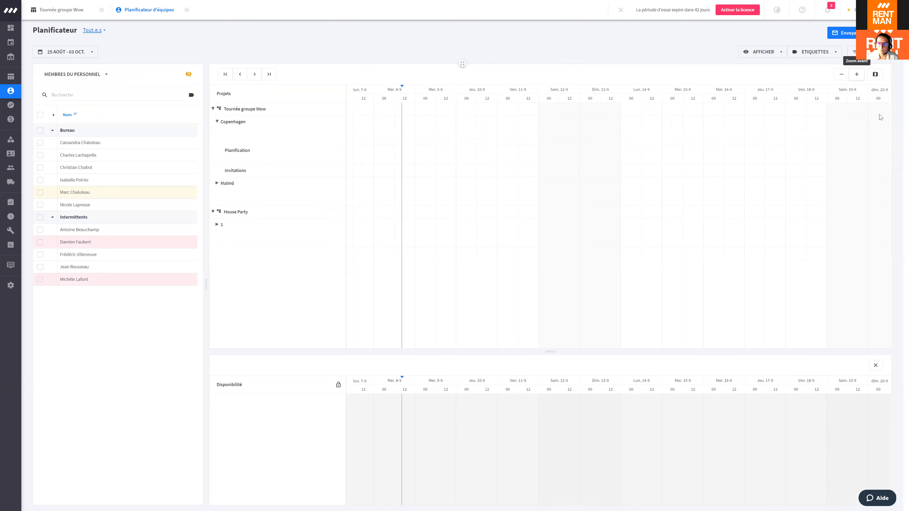
# Step: Advance the planner period day by day, dismissing the long-period warnings
pyautogui.click(257, 79)
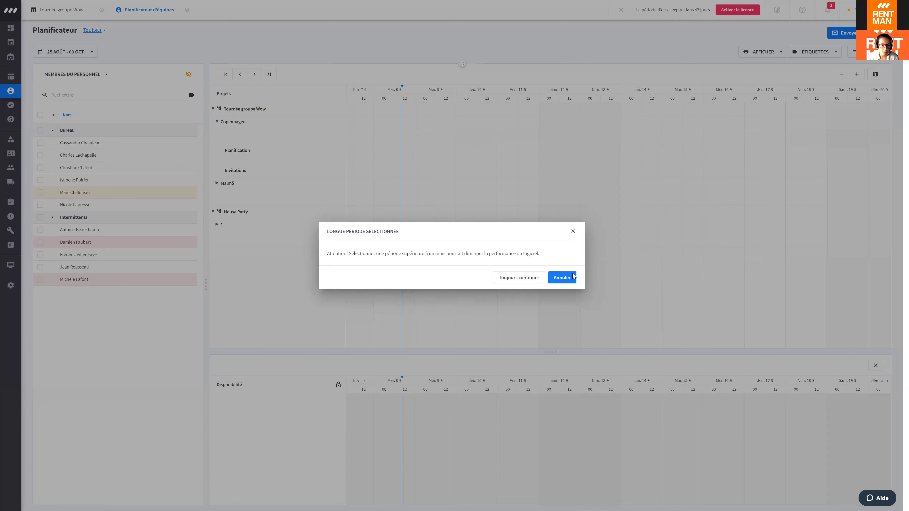
pyautogui.click(520, 278)
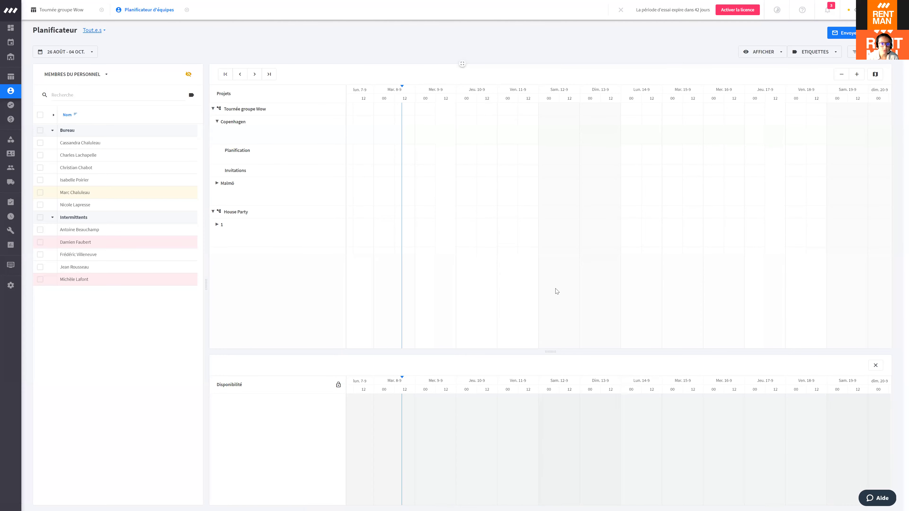
pyautogui.click(254, 74)
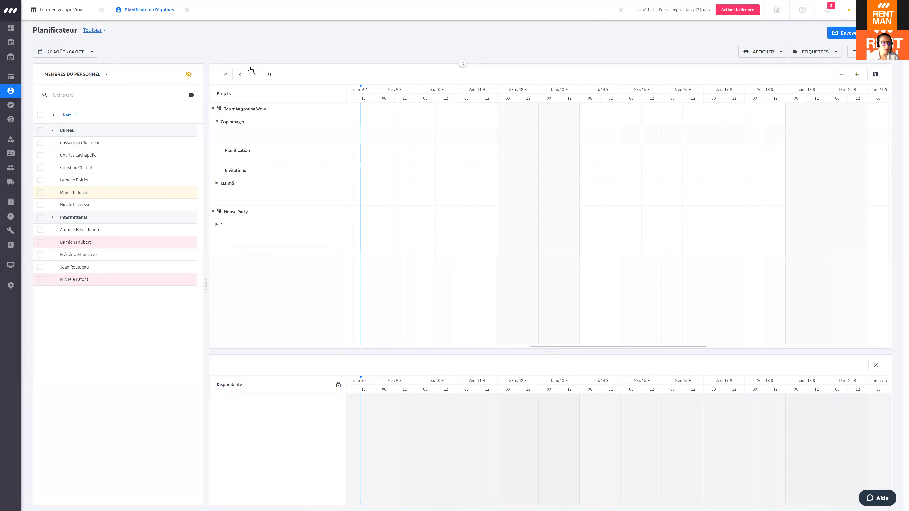
pyautogui.click(255, 80)
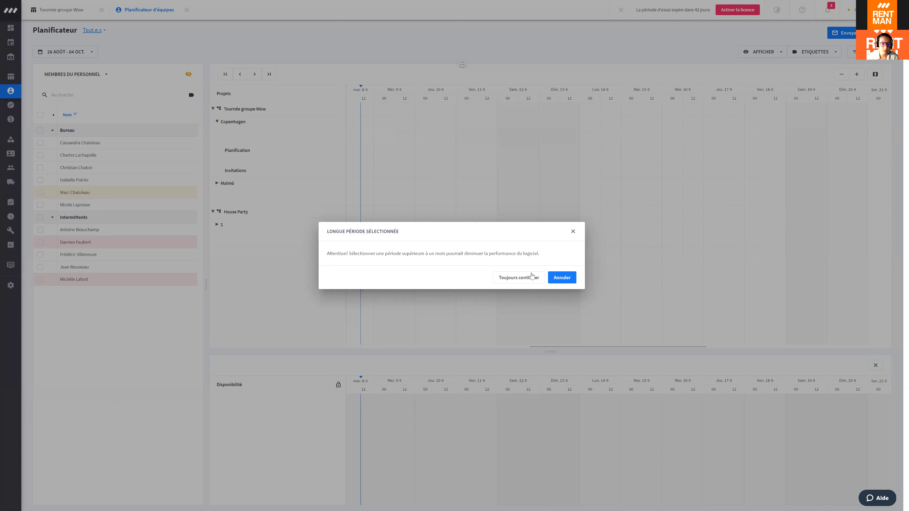
pyautogui.press('Escape')
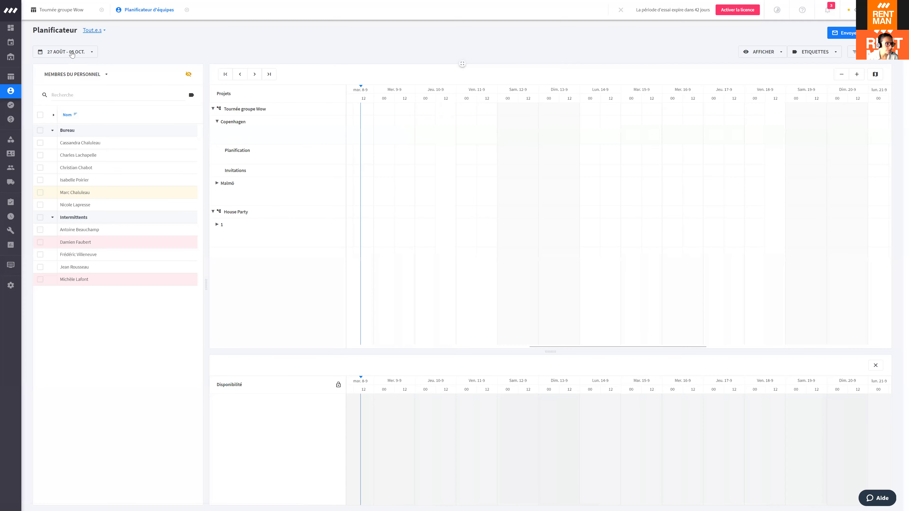
# Step: Set the planner date range to 31 August – 4 October
pyautogui.click(79, 53)
pyautogui.click(79, 52)
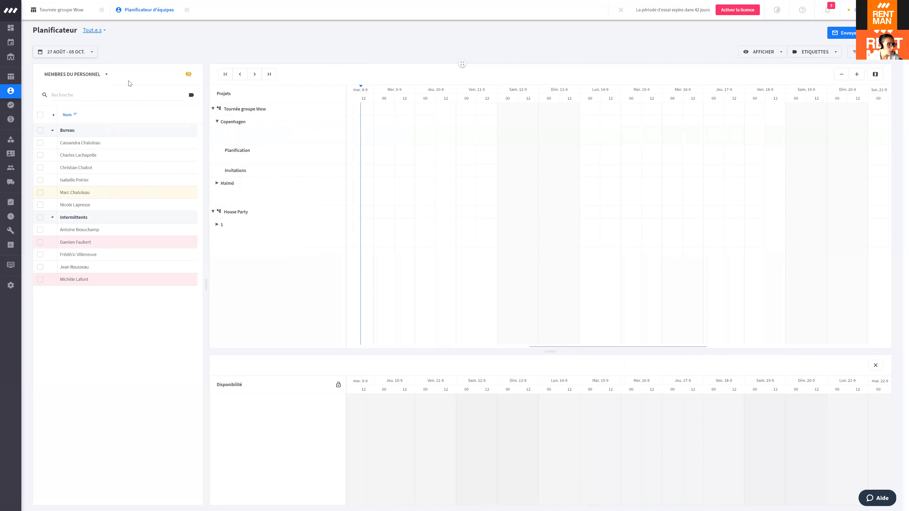
pyautogui.click(85, 52)
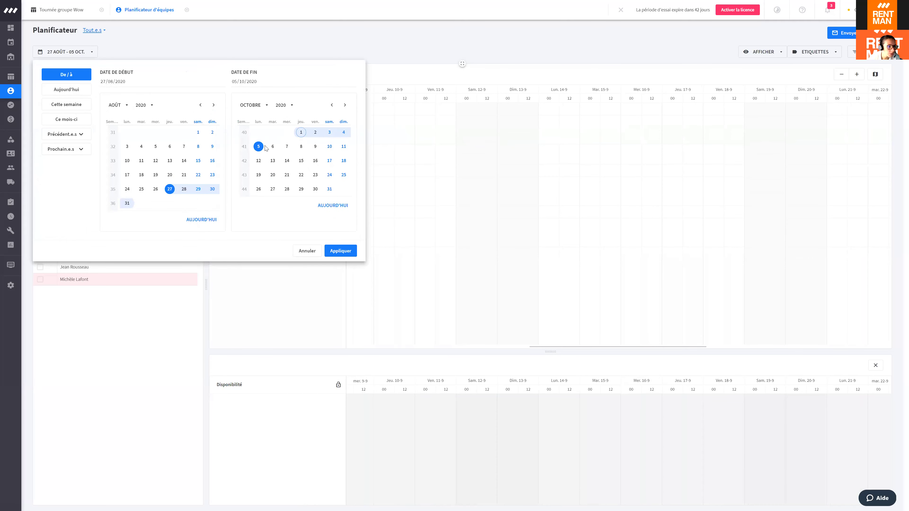
pyautogui.click(127, 203)
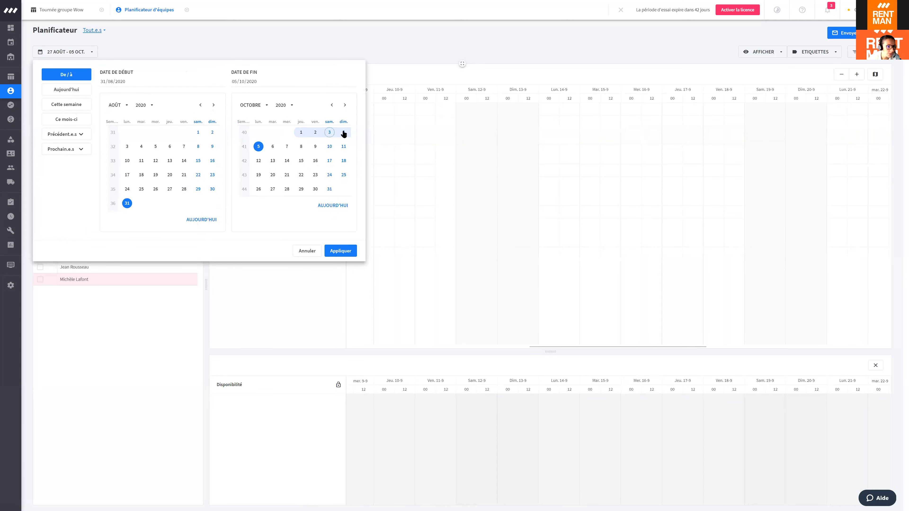
pyautogui.click(344, 132)
pyautogui.click(343, 250)
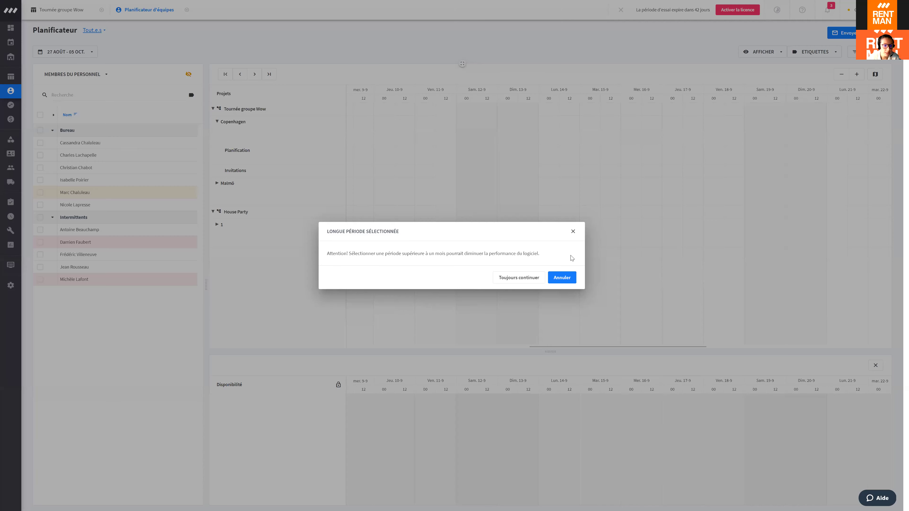
pyautogui.press('Escape')
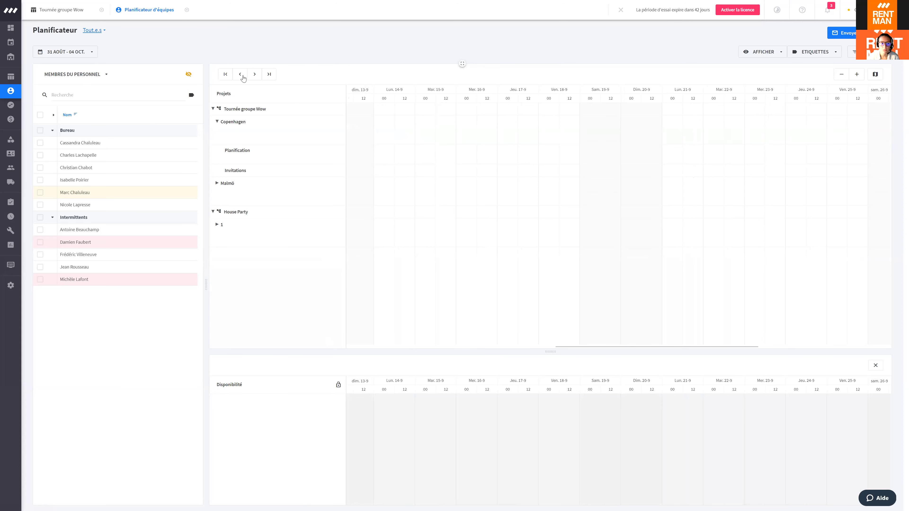
# Step: Jump to the latest period (04 Oct – 07 Nov), switch to day view, and exit full screen
pyautogui.click(268, 74)
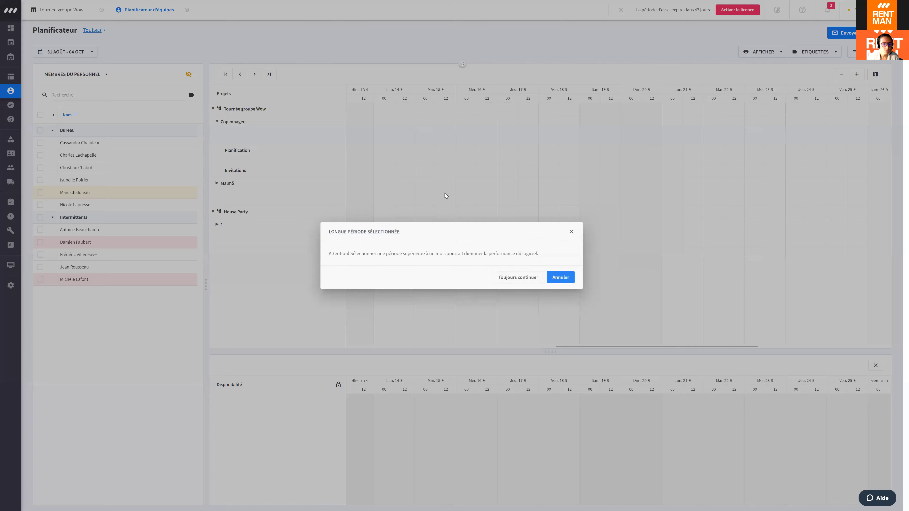
pyautogui.click(577, 232)
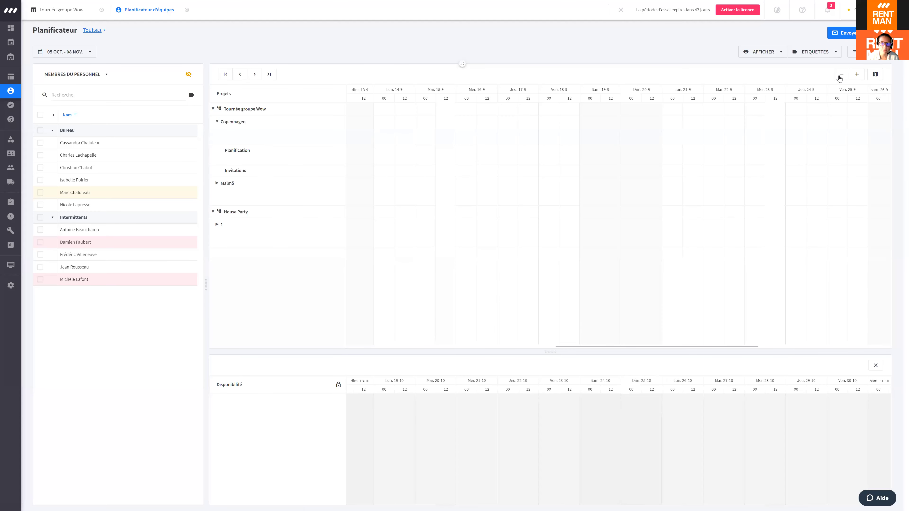
pyautogui.click(841, 74)
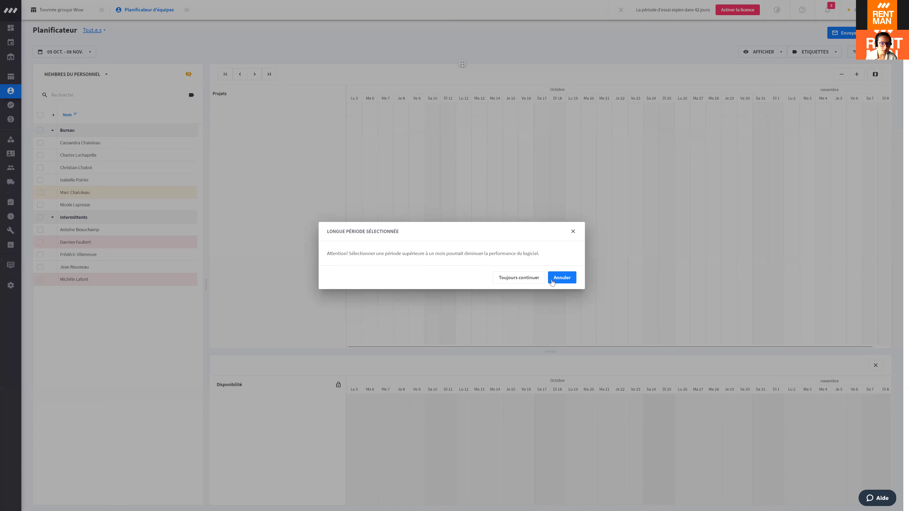
pyautogui.click(521, 276)
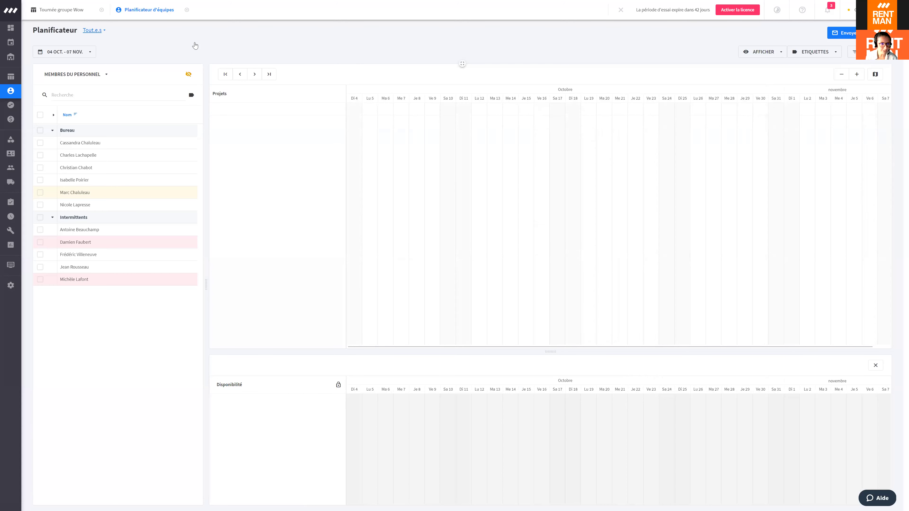
pyautogui.press('F11')
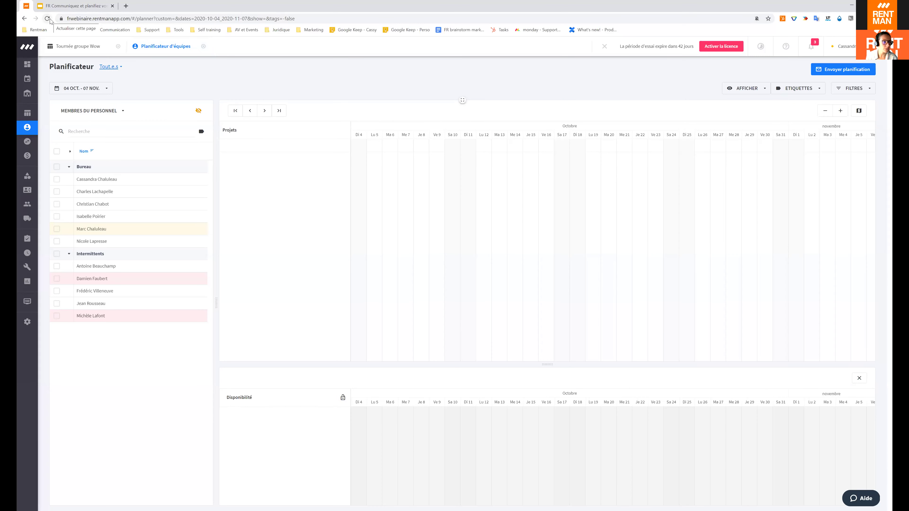
# Step: Reload the planner and set its date range to 1–4 October
pyautogui.click(50, 21)
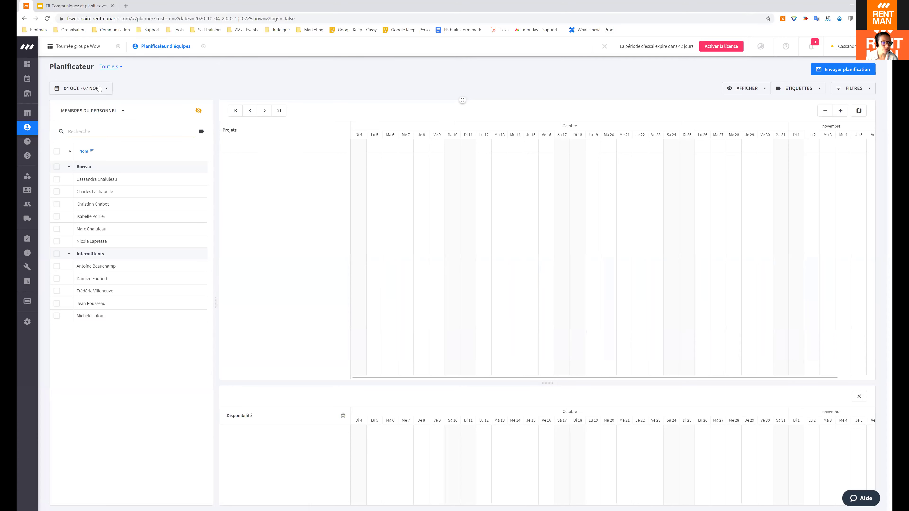
pyautogui.click(80, 91)
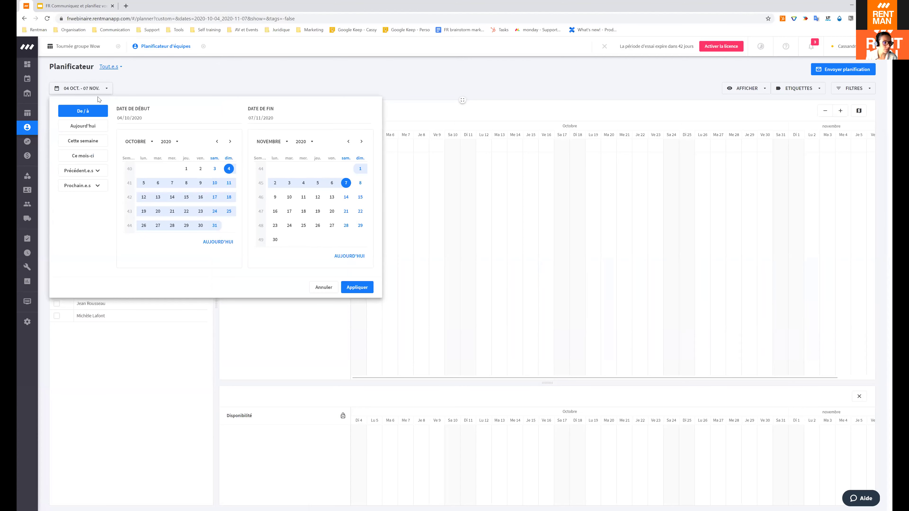
pyautogui.click(186, 169)
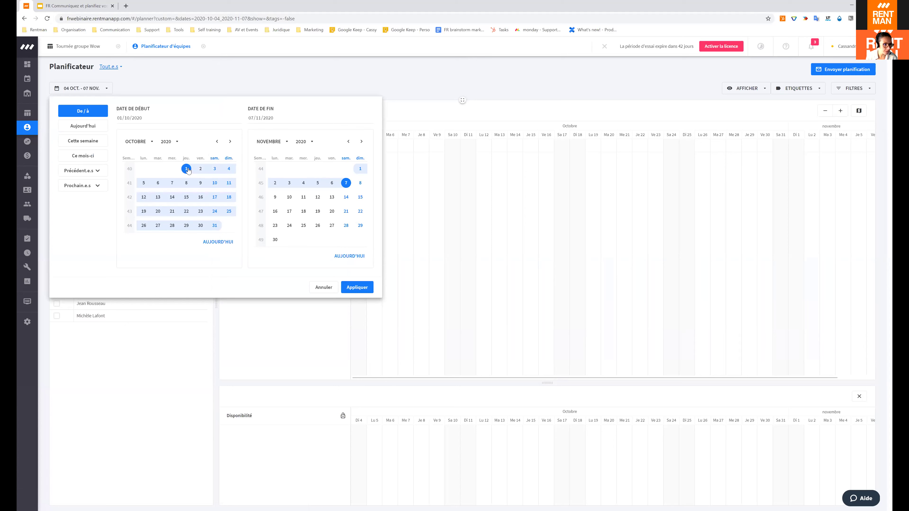
pyautogui.click(229, 169)
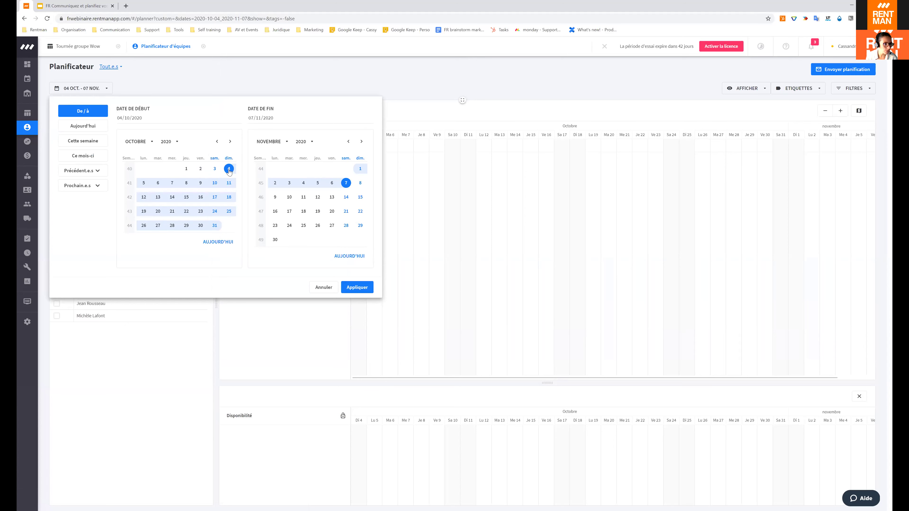
pyautogui.click(186, 169)
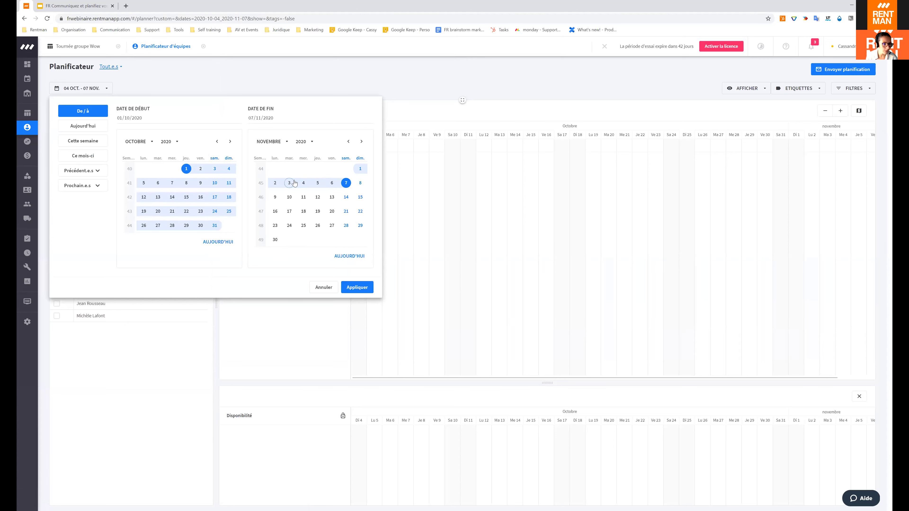
pyautogui.click(304, 183)
pyautogui.click(348, 141)
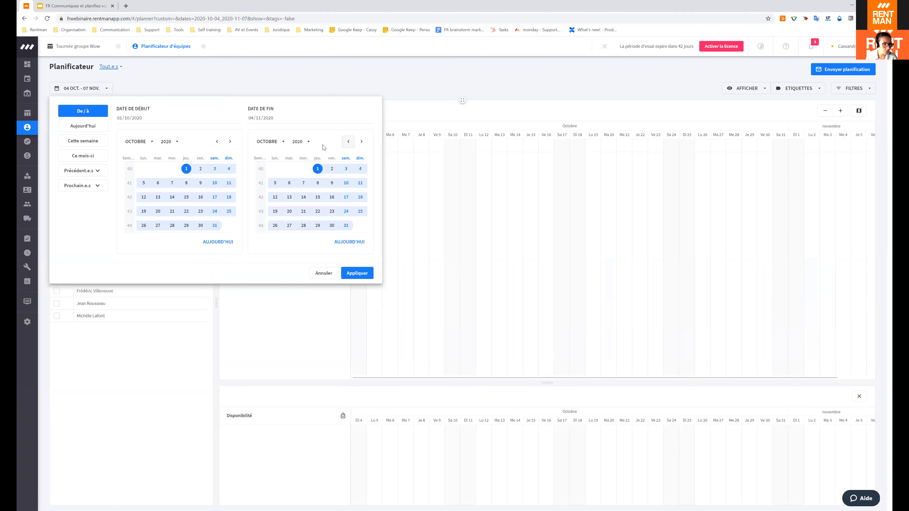
pyautogui.click(357, 171)
pyautogui.click(357, 273)
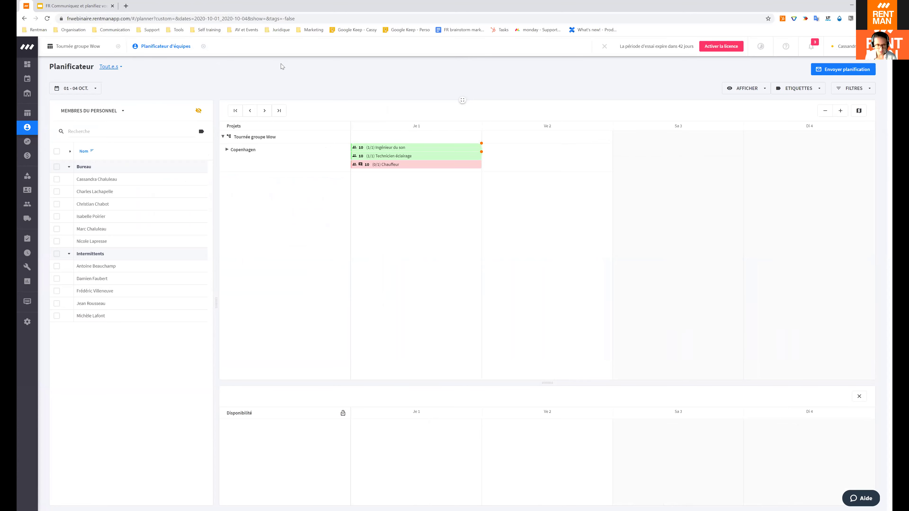
# Step: Expand Copenhagen, select the Chauffeur slot, and tick a staff member to show their availability
pyautogui.press('F11')
pyautogui.moveTo(217, 115)
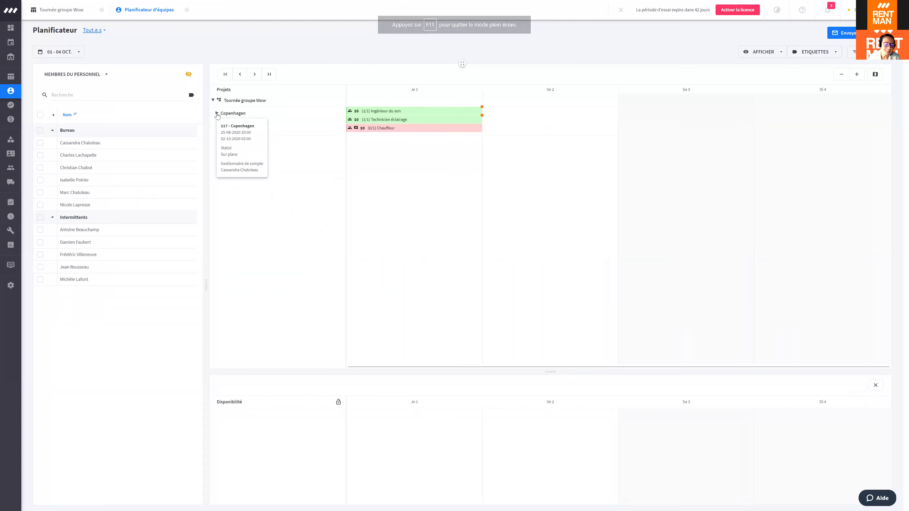
pyautogui.click(217, 113)
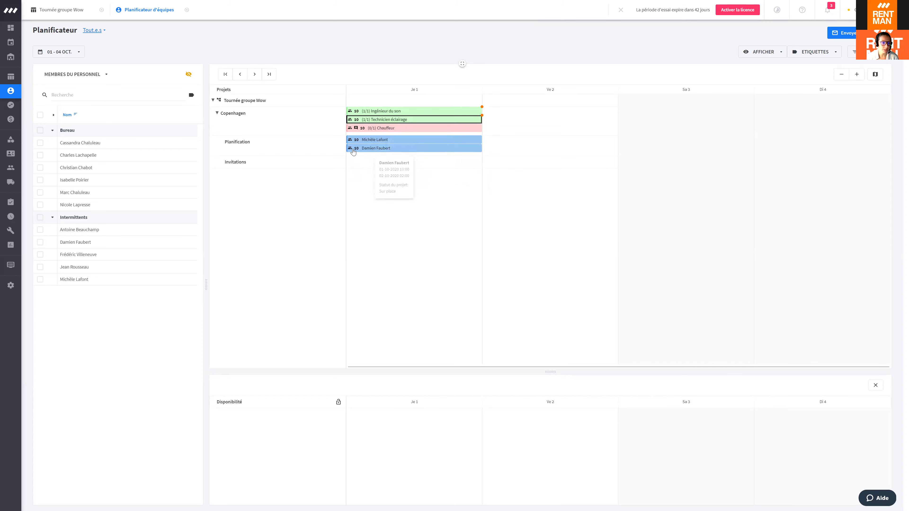
pyautogui.click(385, 128)
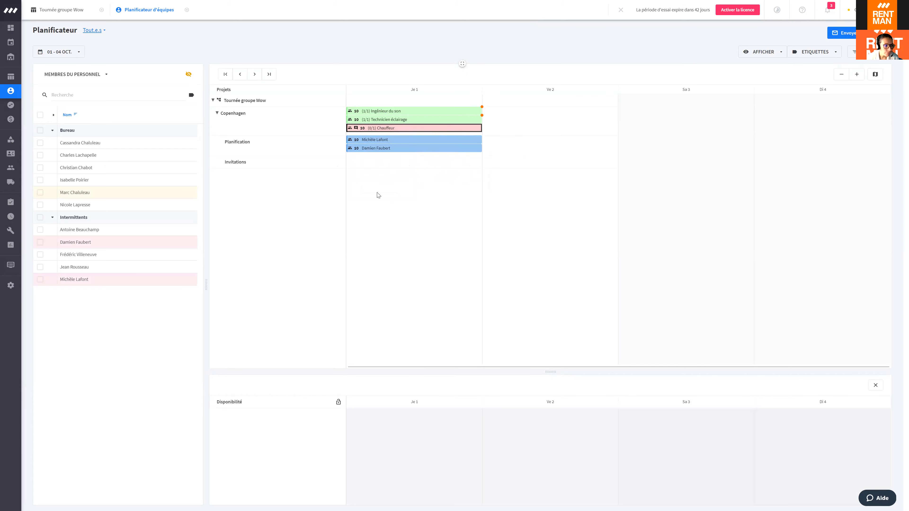
pyautogui.click(40, 193)
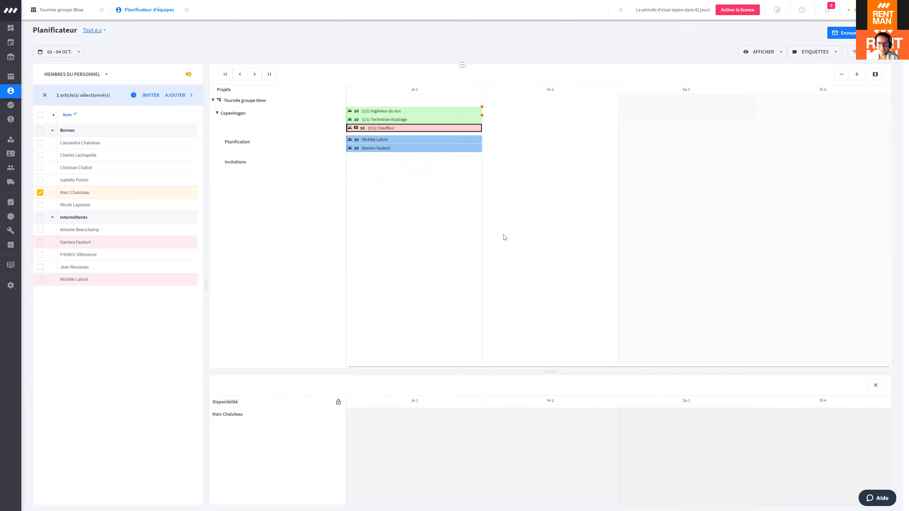
# Step: Close the Tournée groupe Wow tab and add four more staff members to the availability comparison
pyautogui.click(621, 9)
pyautogui.moveTo(402, 129)
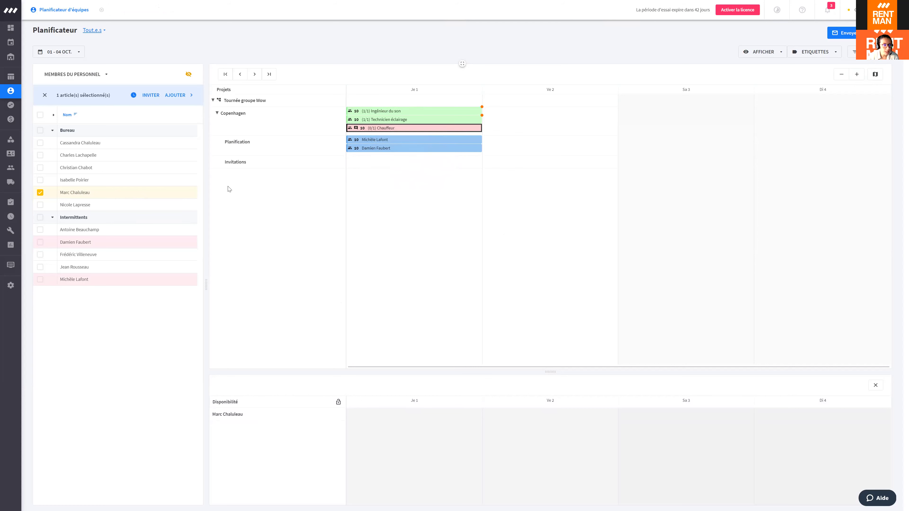
pyautogui.click(40, 205)
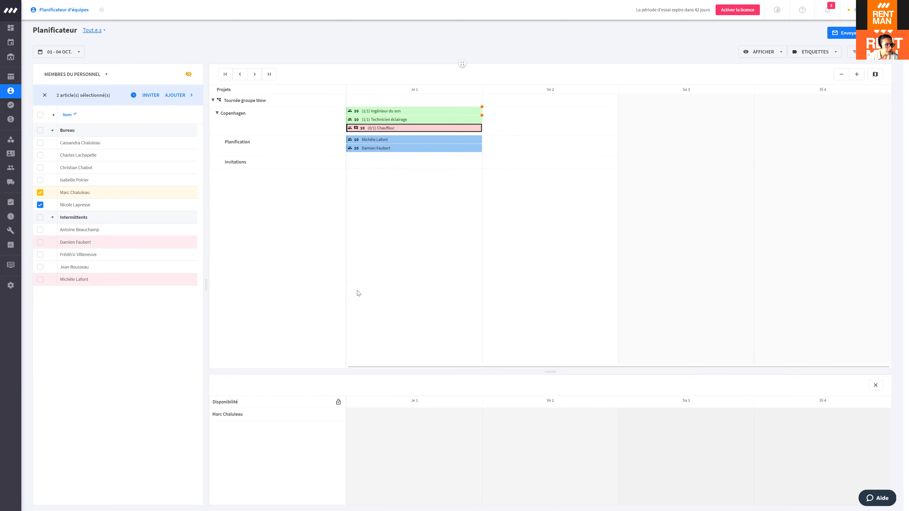
pyautogui.click(40, 230)
pyautogui.click(40, 255)
pyautogui.click(40, 242)
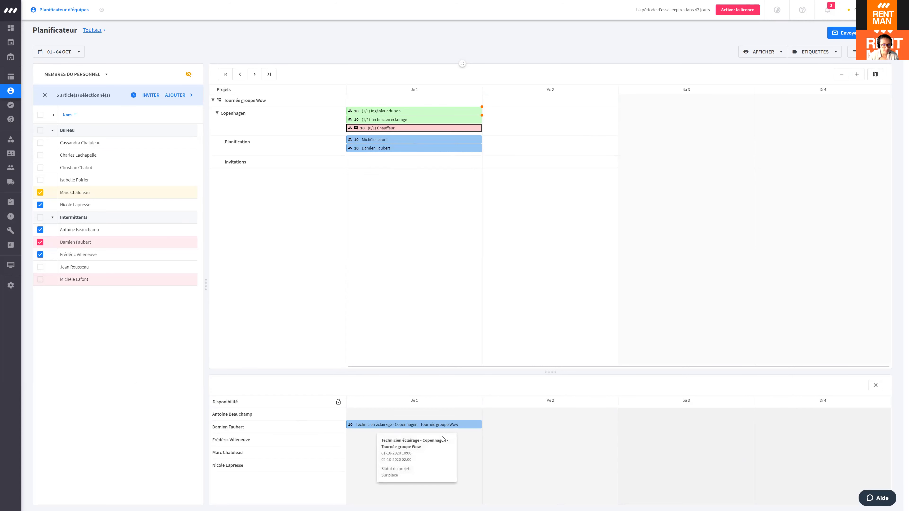
# Step: Untick all five compared staff members in the availability panel
pyautogui.moveTo(382, 426)
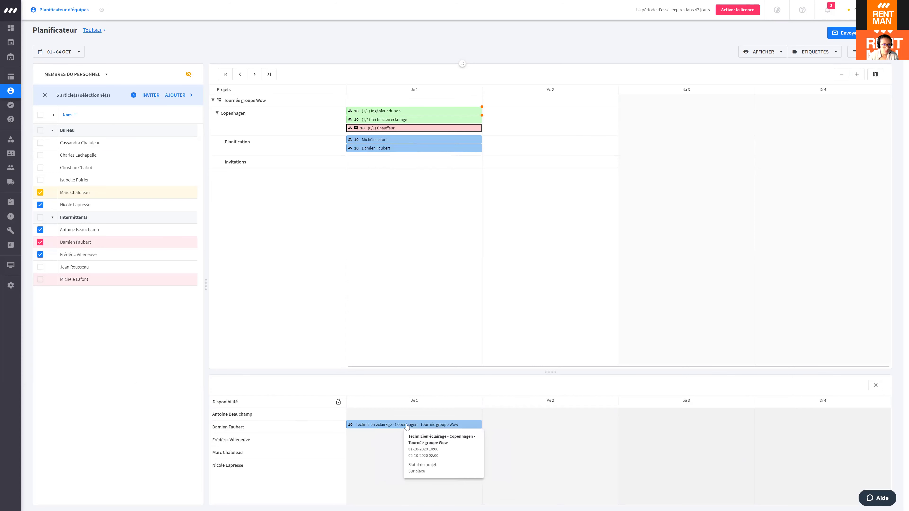
pyautogui.moveTo(371, 147)
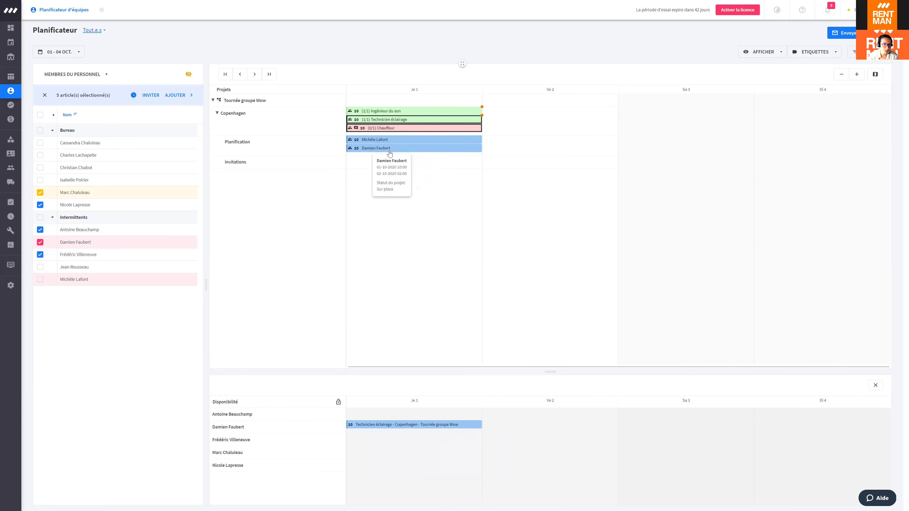
pyautogui.moveTo(412, 430)
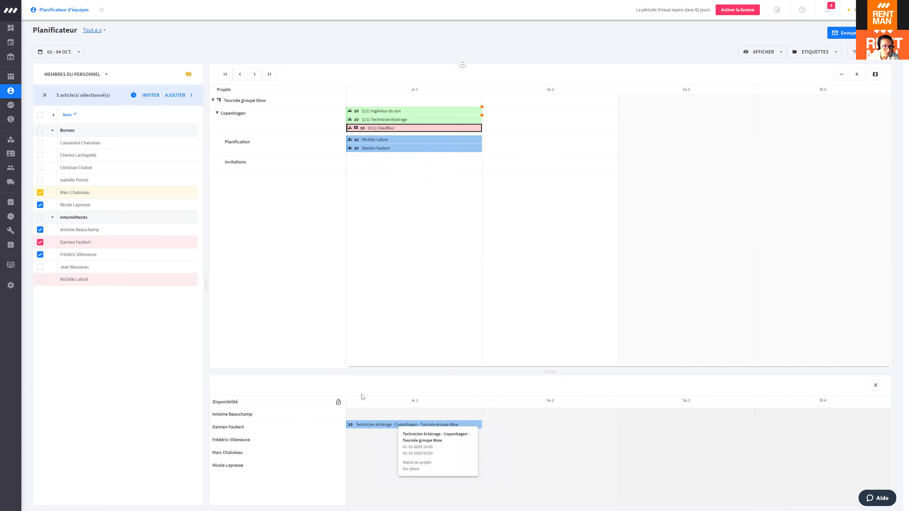
pyautogui.click(40, 192)
pyautogui.click(40, 204)
pyautogui.click(40, 230)
pyautogui.click(40, 242)
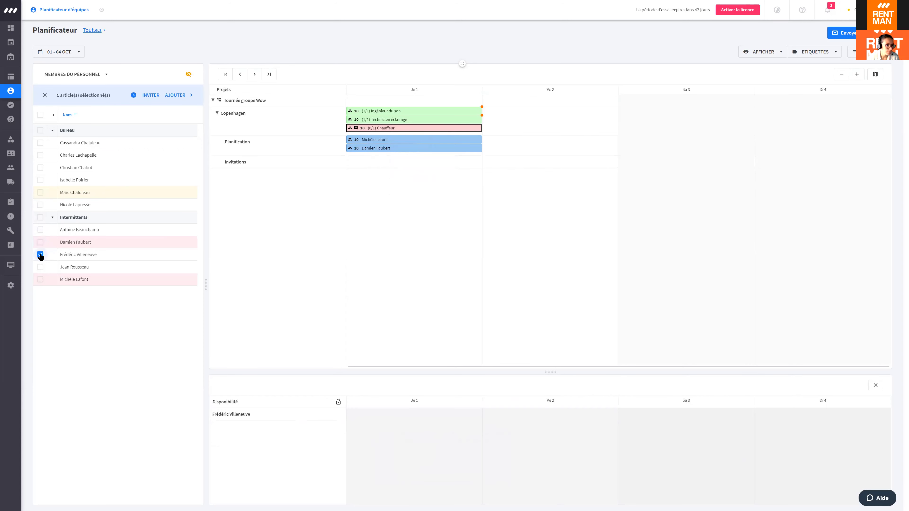
pyautogui.click(40, 254)
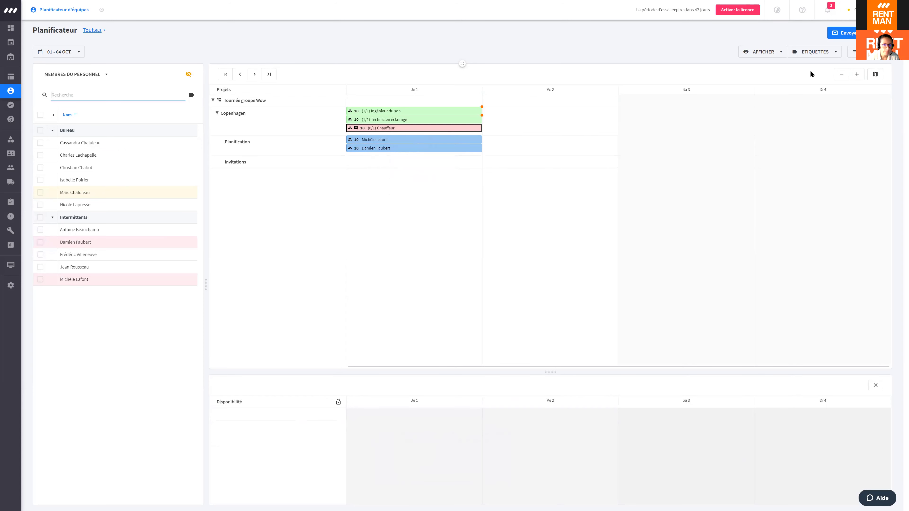
# Step: Set the planner period to 01/09/2020 – 04 Oct and scroll the timeline to House Party's bookings
pyautogui.click(839, 81)
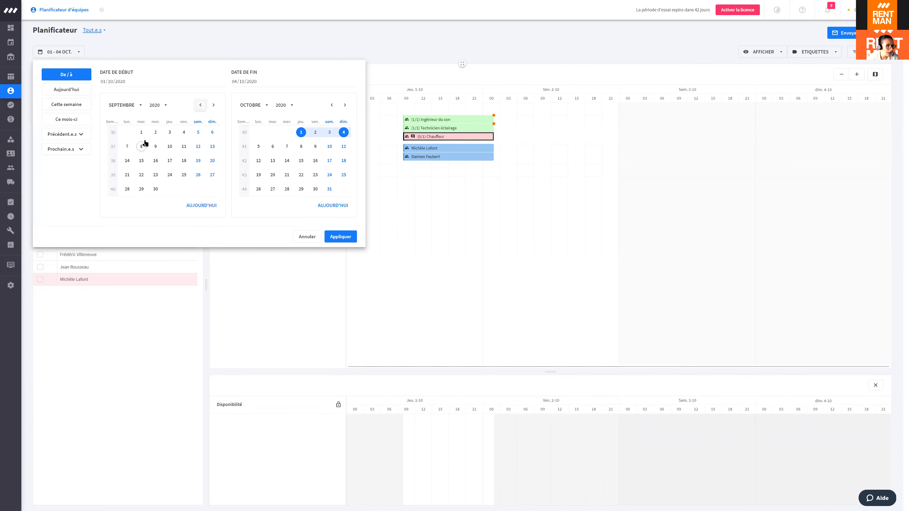
pyautogui.click(141, 132)
pyautogui.click(601, 312)
pyautogui.click(662, 350)
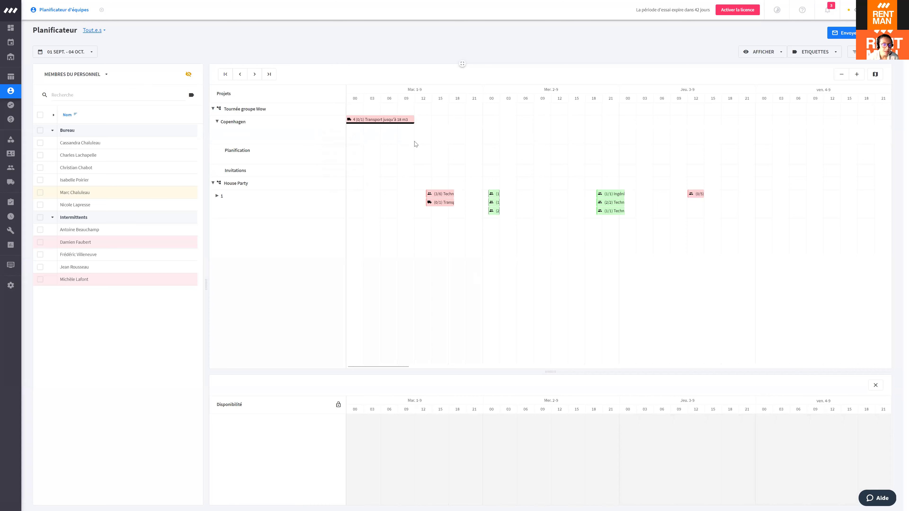
pyautogui.moveTo(406, 366); pyautogui.dragTo(870, 373)
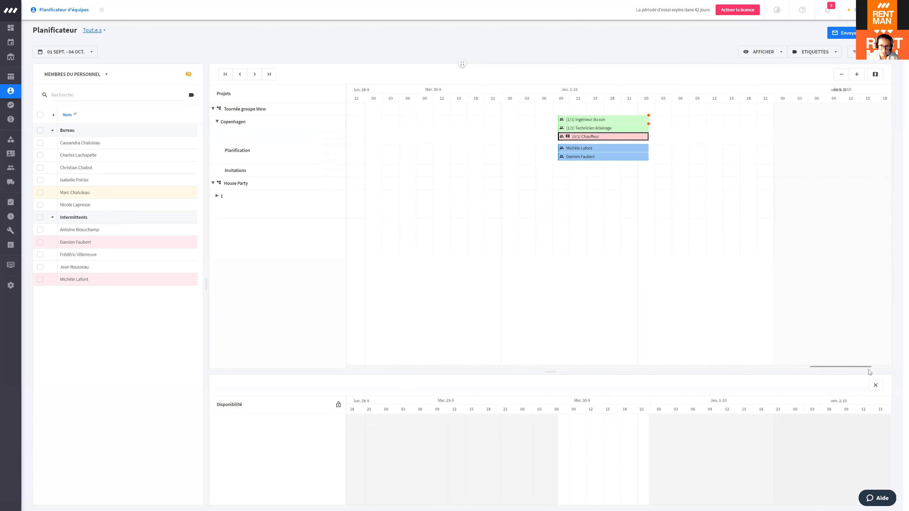
pyautogui.moveTo(766, 368); pyautogui.dragTo(878, 363)
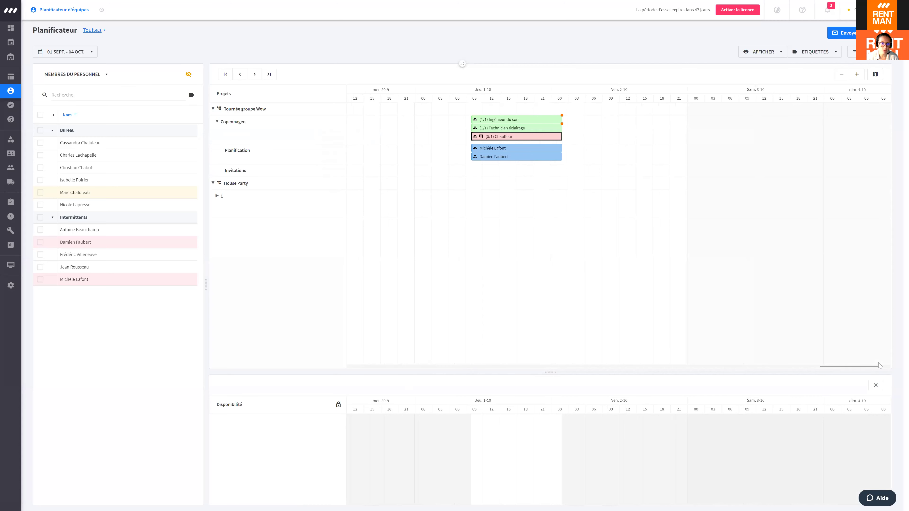
pyautogui.moveTo(772, 371); pyautogui.dragTo(355, 343)
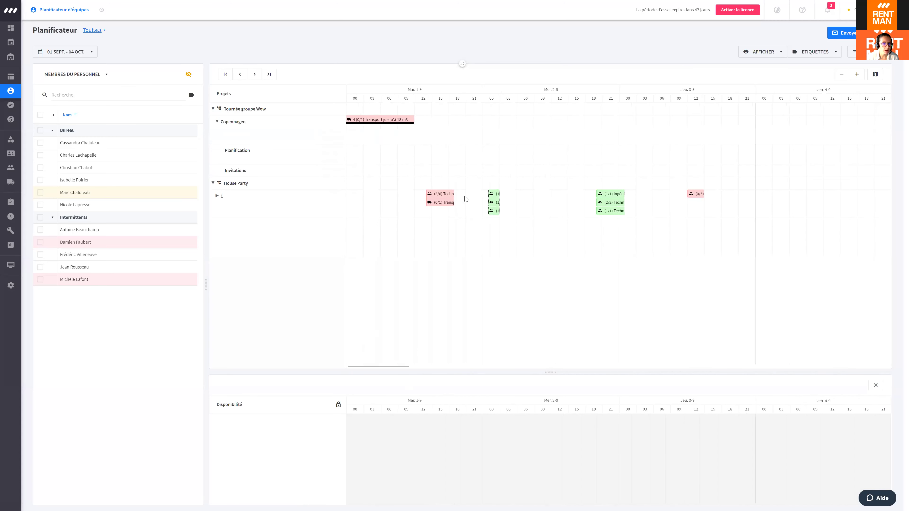
# Step: Expand House Party row 1, compare freelancers' availability, and add one to the (3/6) Technicien function
pyautogui.click(447, 197)
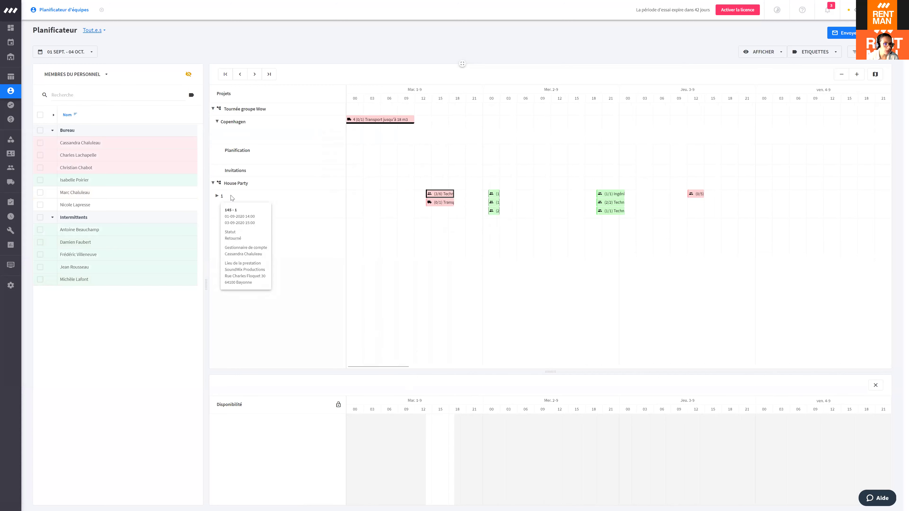
pyautogui.click(219, 196)
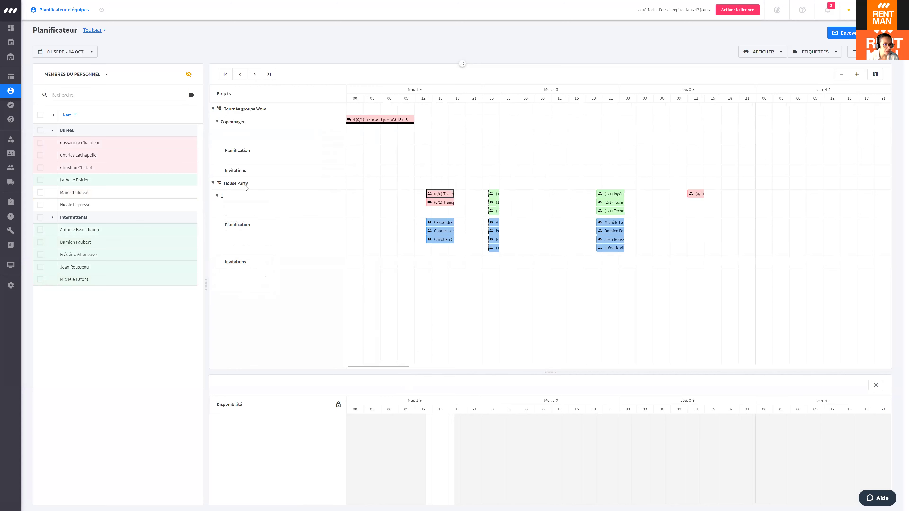
pyautogui.moveTo(446, 197)
pyautogui.click(41, 143)
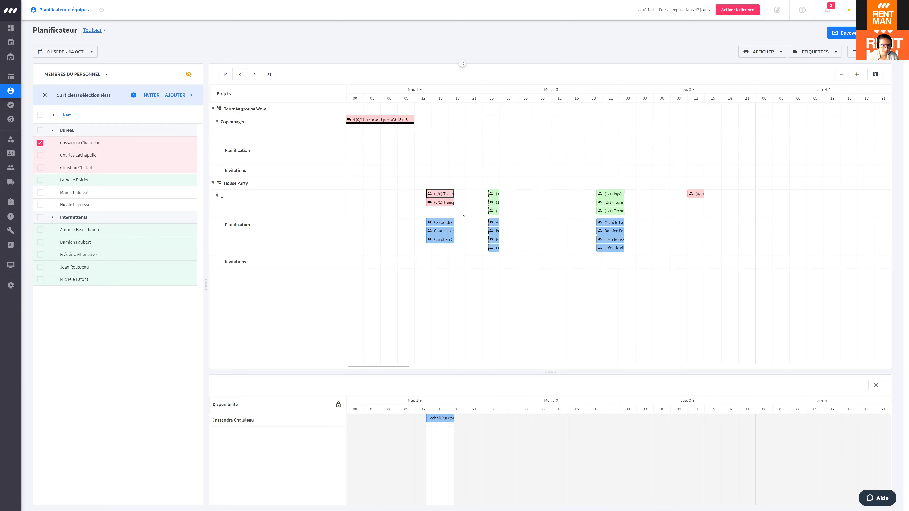
pyautogui.click(41, 143)
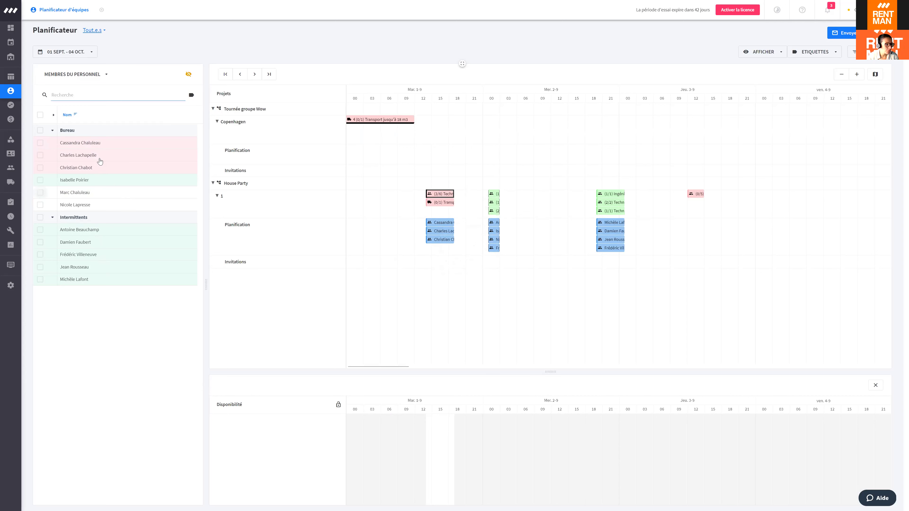
pyautogui.click(73, 233)
pyautogui.click(447, 192)
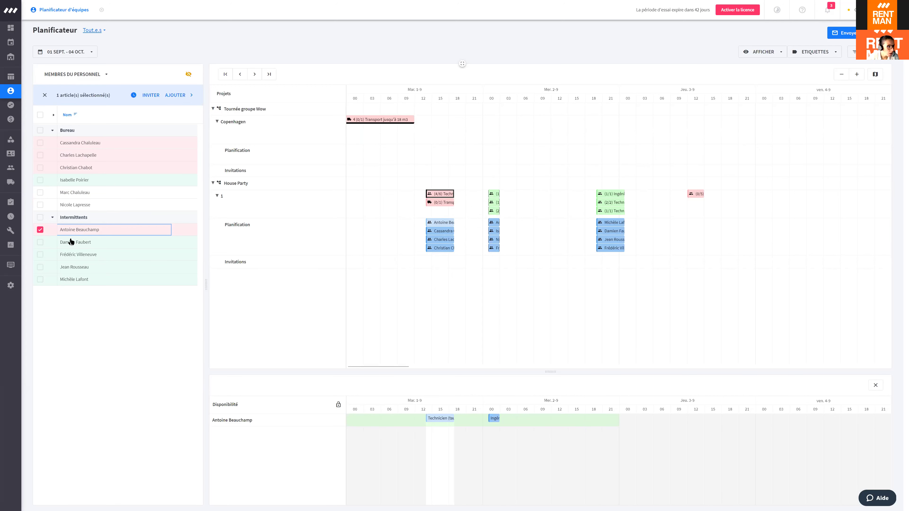
# Step: Check the crew visibility options and both technicians' House Party plannings, then pick another staff member
pyautogui.click(188, 75)
pyautogui.moveTo(446, 226)
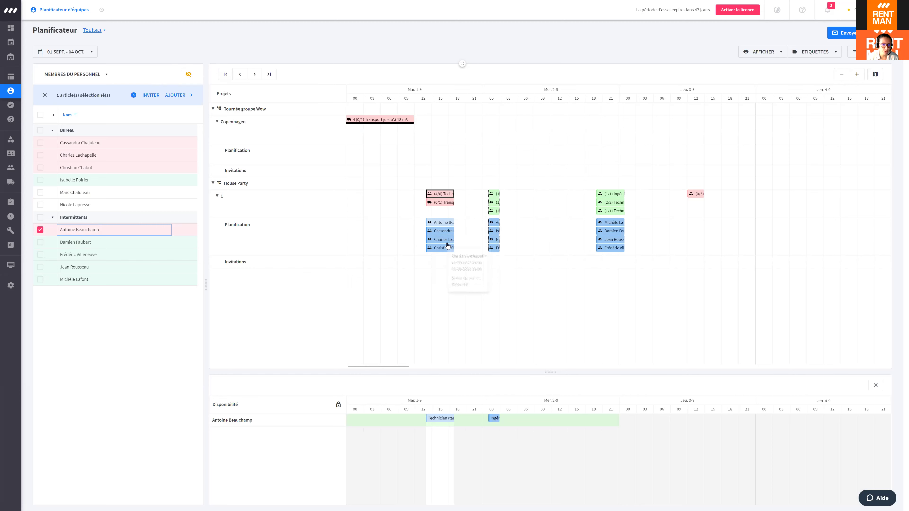
pyautogui.moveTo(447, 252)
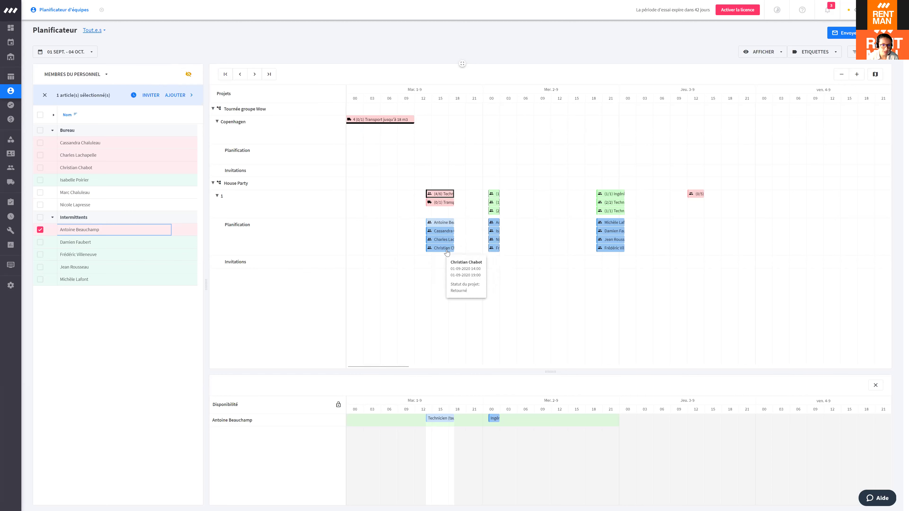
pyautogui.click(445, 234)
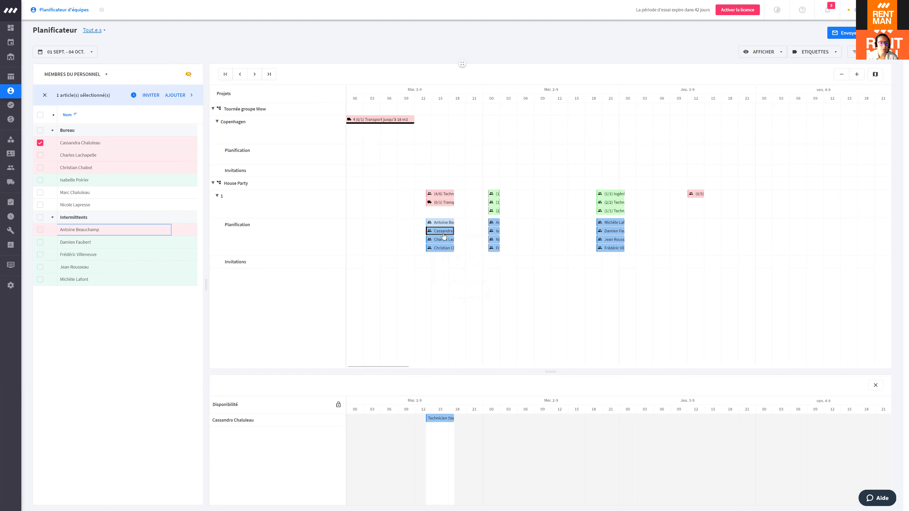
pyautogui.click(441, 223)
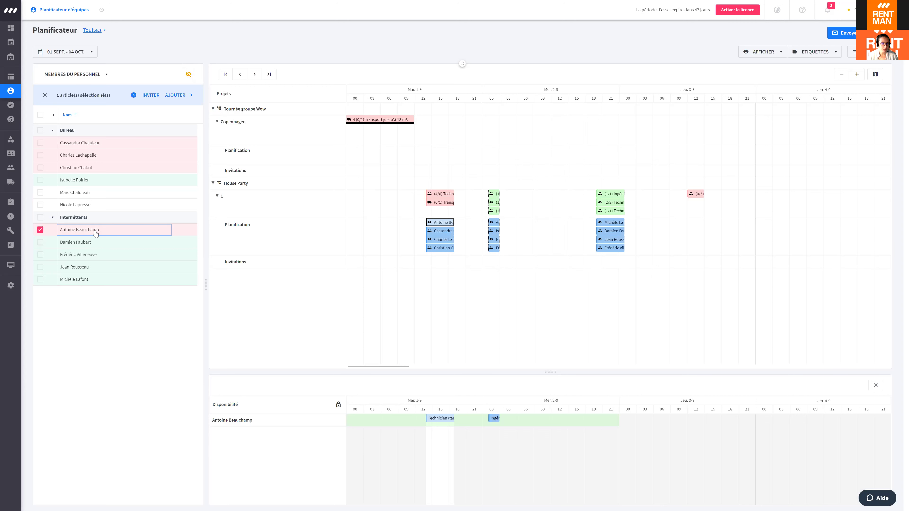
pyautogui.click(40, 256)
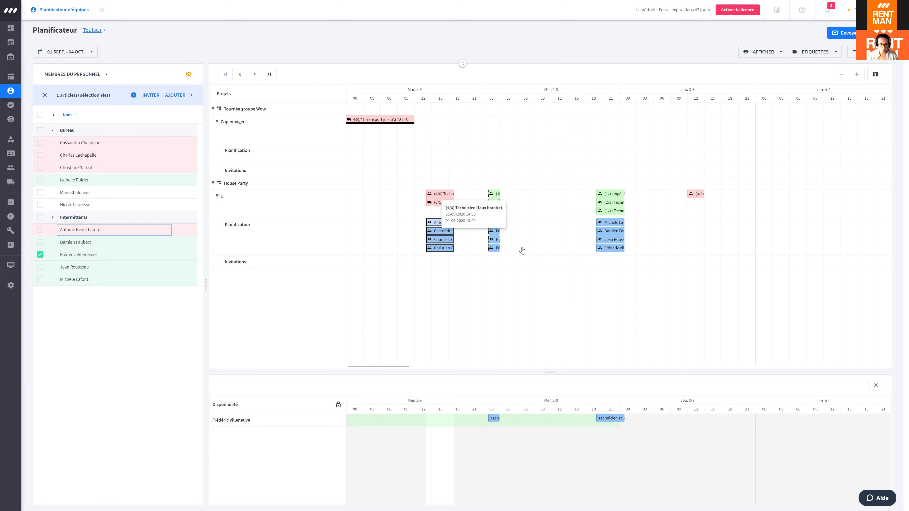
# Step: Keep new planning visible to crew and add another freelancer to the technician function
pyautogui.click(188, 74)
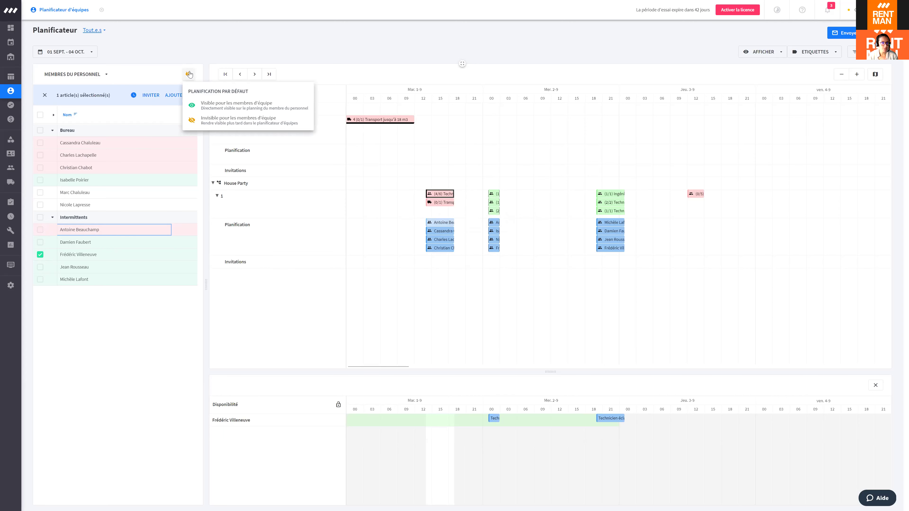
pyautogui.click(230, 106)
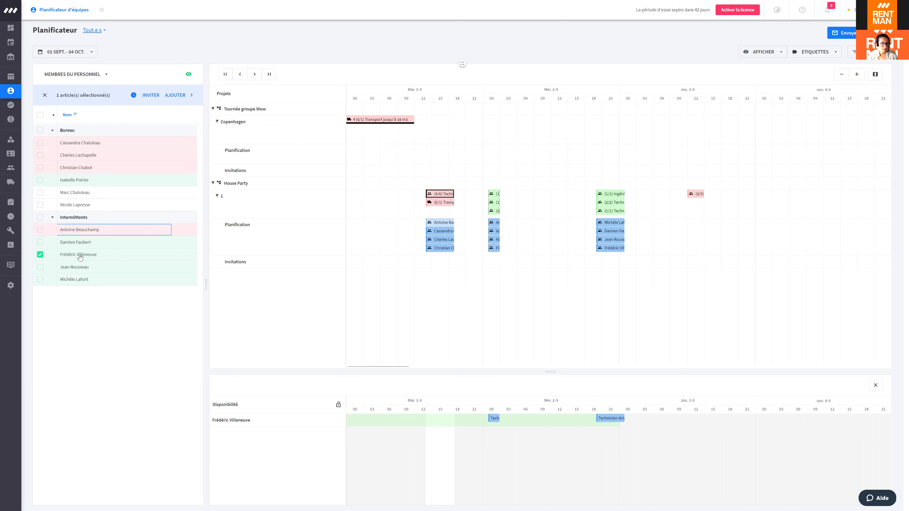
pyautogui.click(170, 94)
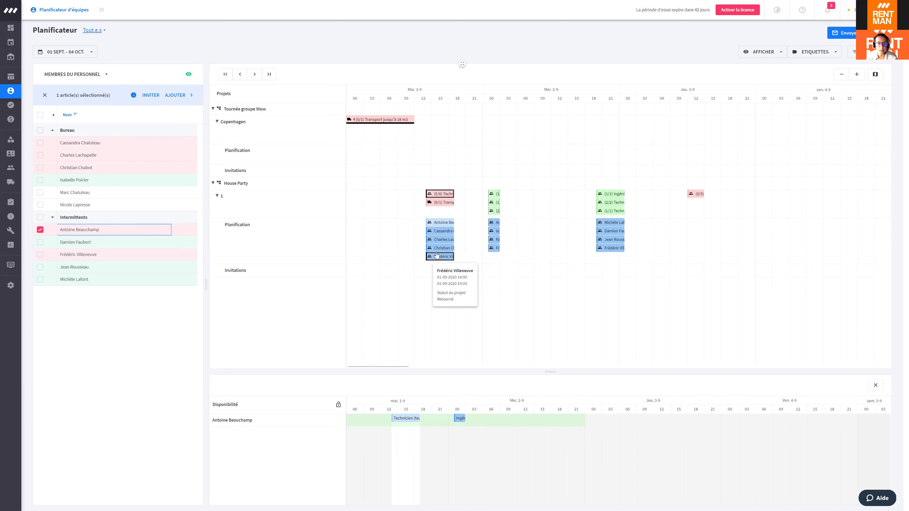
# Step: Change whether the newly assigned technician can see their House Party planning
pyautogui.click(447, 223)
pyautogui.rightClick(445, 224)
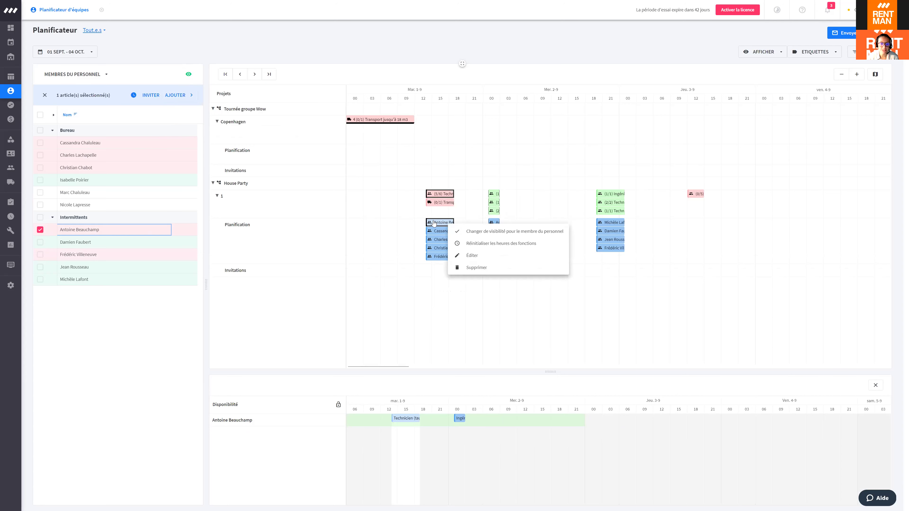
pyautogui.click(473, 231)
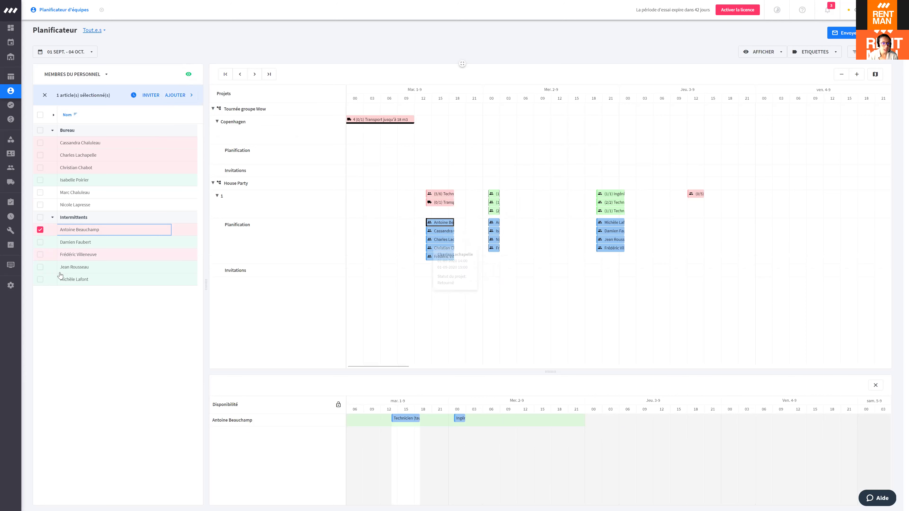
# Step: Compare several Intermittents' availability, keeping one checked, and select the House Party transport function
pyautogui.click(40, 280)
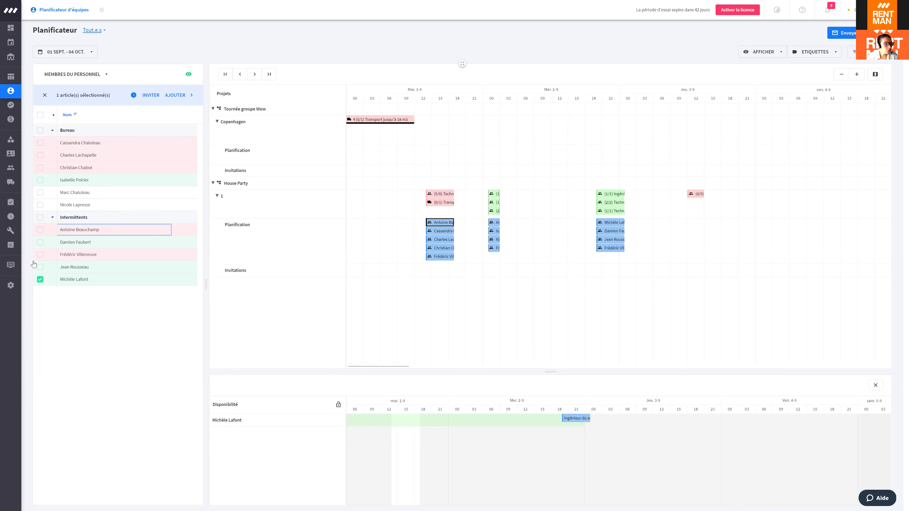
pyautogui.click(40, 267)
pyautogui.click(40, 254)
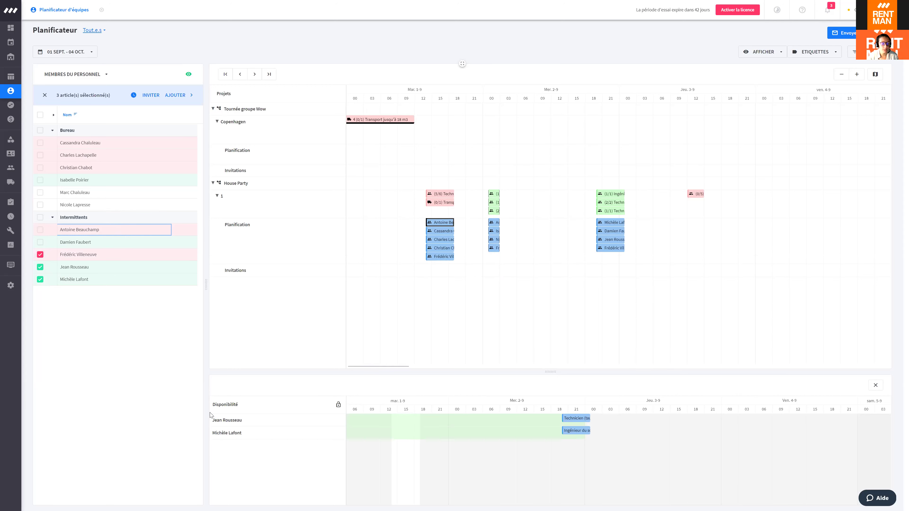
pyautogui.click(40, 255)
pyautogui.click(40, 267)
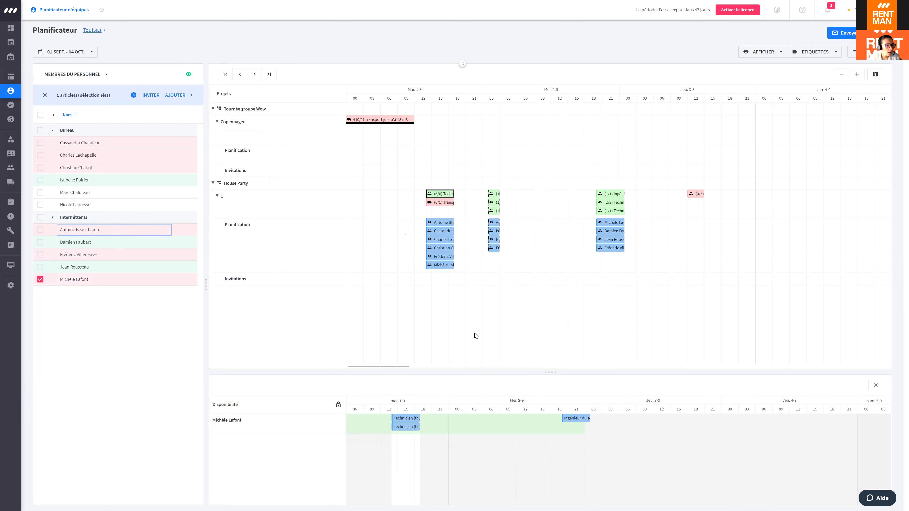
pyautogui.click(442, 203)
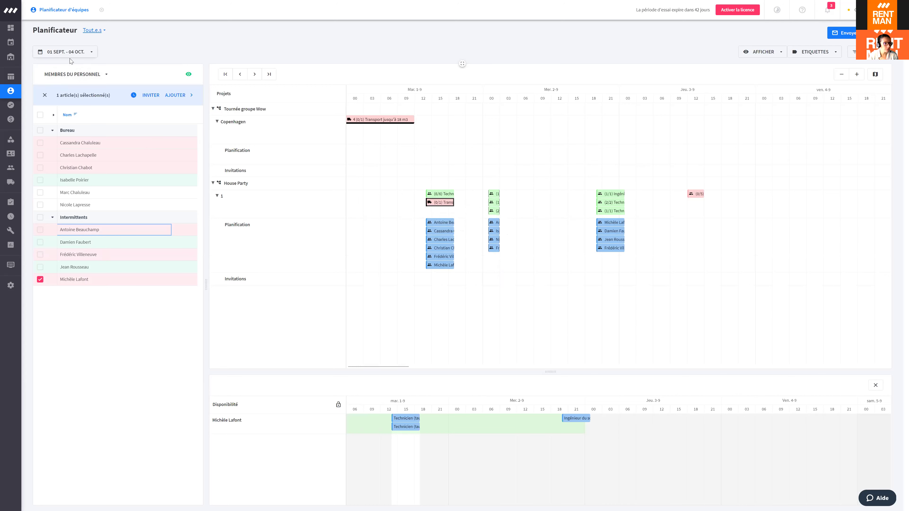
# Step: Switch the resource list to Véhicules, plan the Fourgon van on Transport, then return to Membres du personnel
pyautogui.click(90, 79)
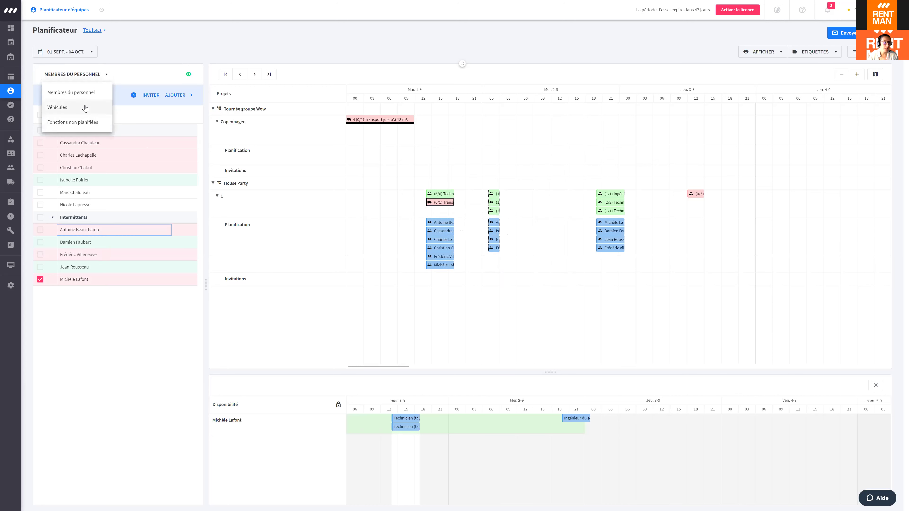
pyautogui.click(86, 107)
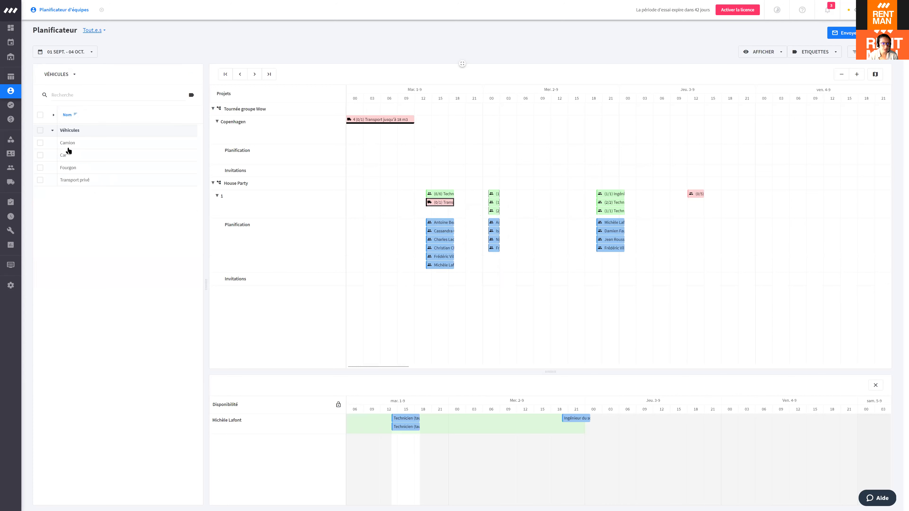
pyautogui.click(74, 168)
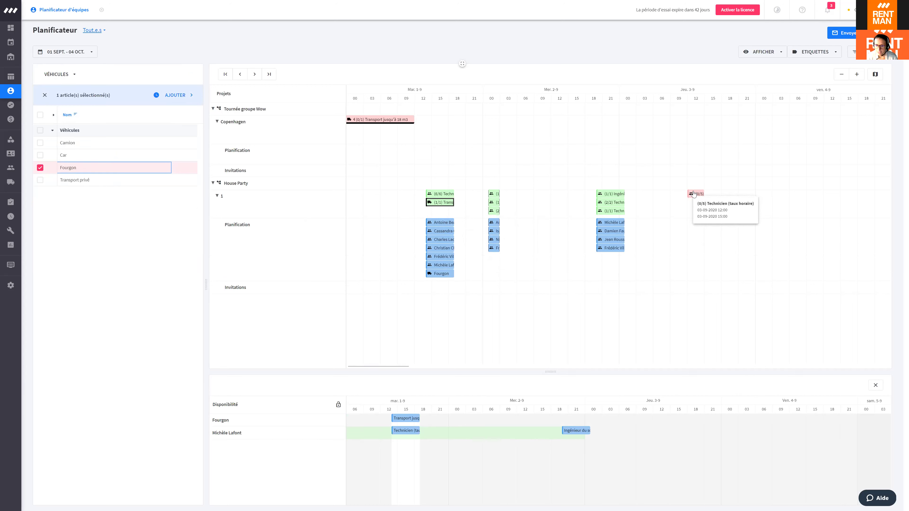
pyautogui.click(693, 193)
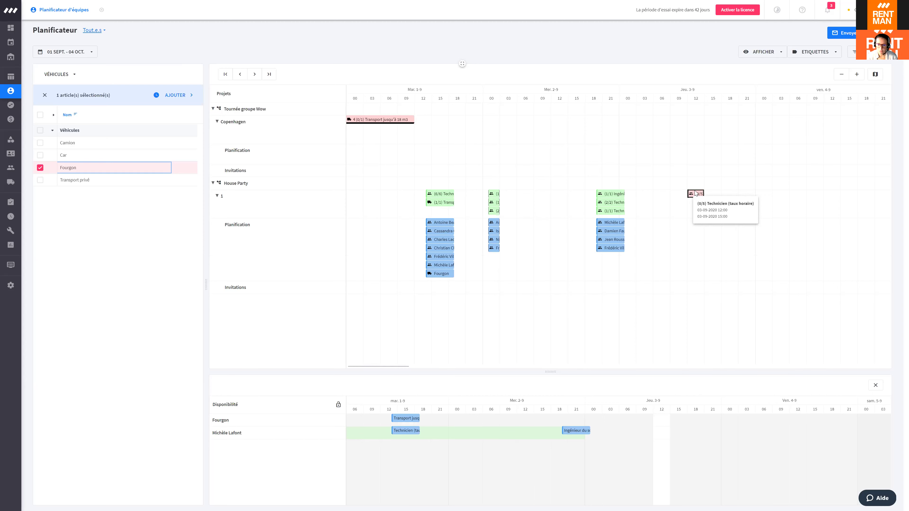
pyautogui.moveTo(399, 368)
pyautogui.mouseDown()
pyautogui.moveTo(435, 362)
pyautogui.moveTo(399, 367)
pyautogui.mouseUp()
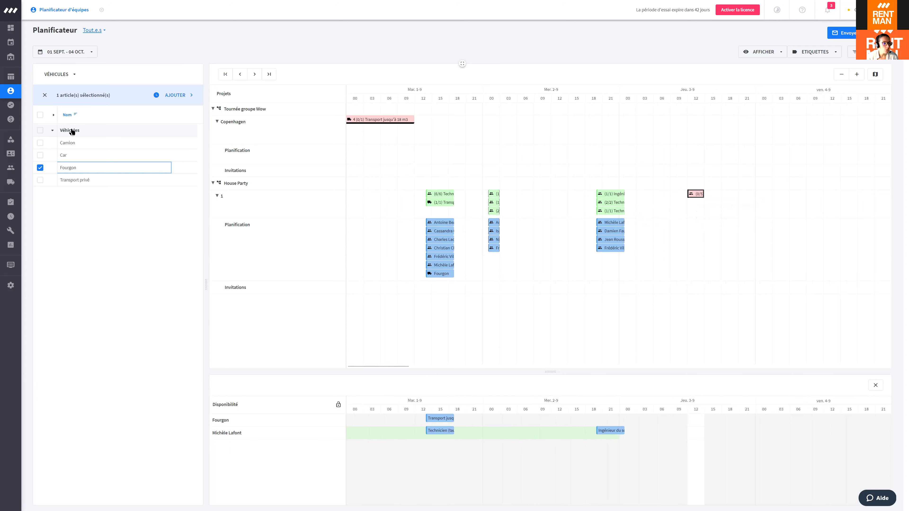
pyautogui.click(60, 74)
pyautogui.click(76, 96)
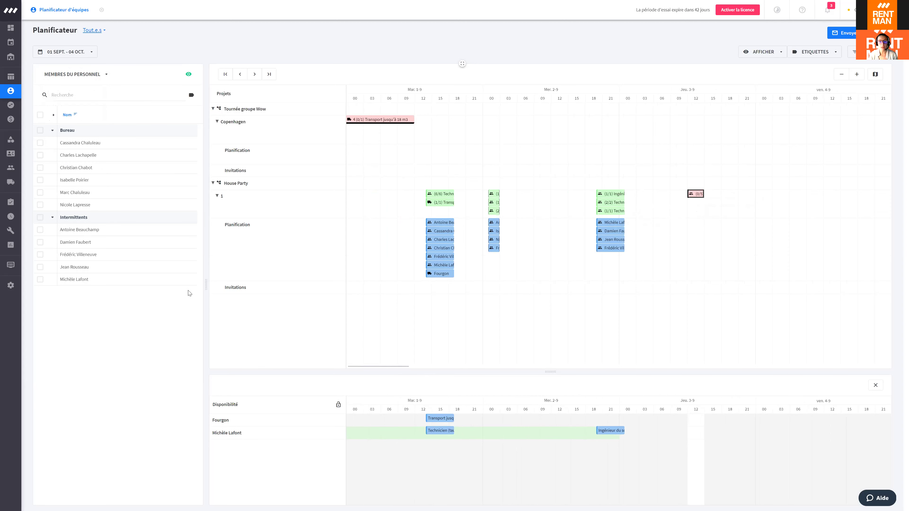
# Step: Try inviting an office staff member, then advance the planner to 05 Oct – 07 Nov
pyautogui.moveTo(692, 195)
pyautogui.click(40, 193)
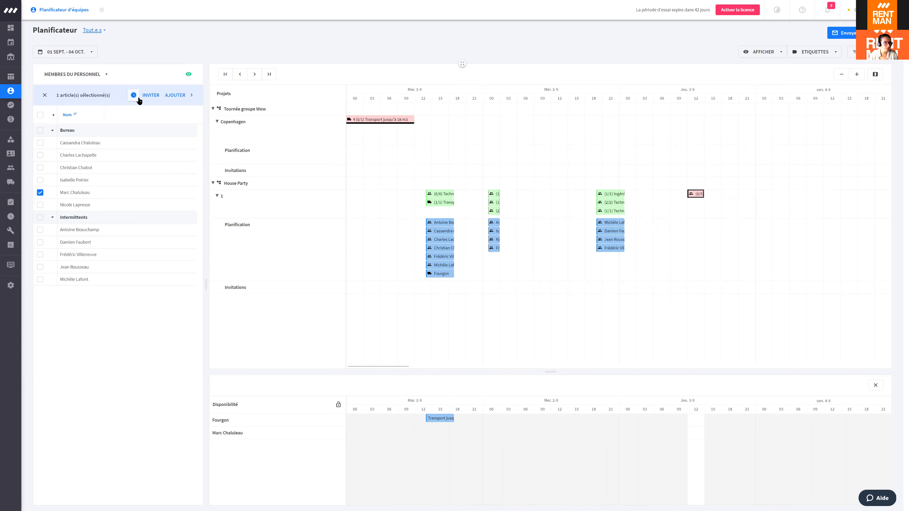
pyautogui.click(150, 97)
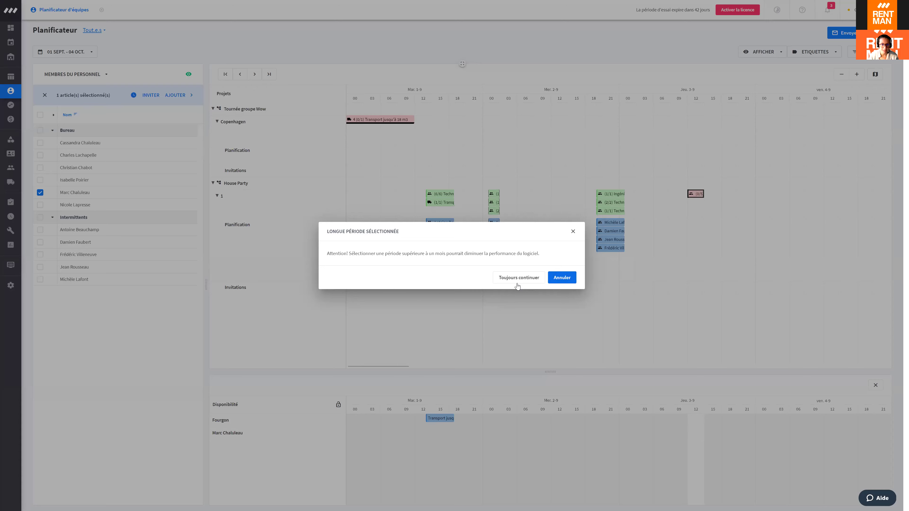
pyautogui.click(518, 278)
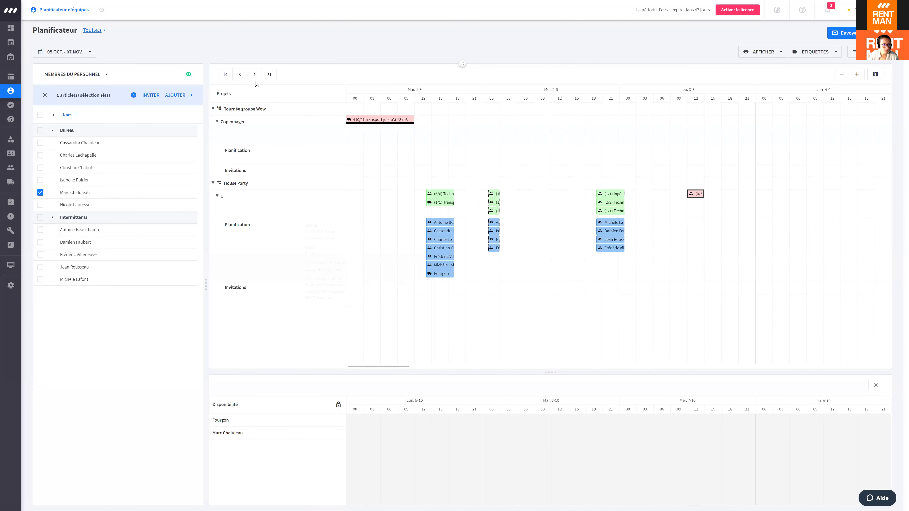
pyautogui.click(81, 50)
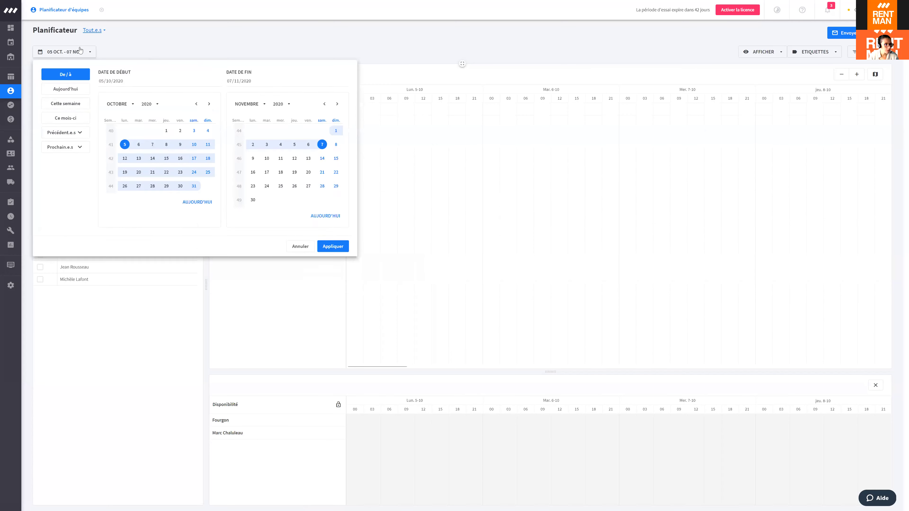
# Step: Set the planner date range to 1–4 October 2020
pyautogui.click(247, 36)
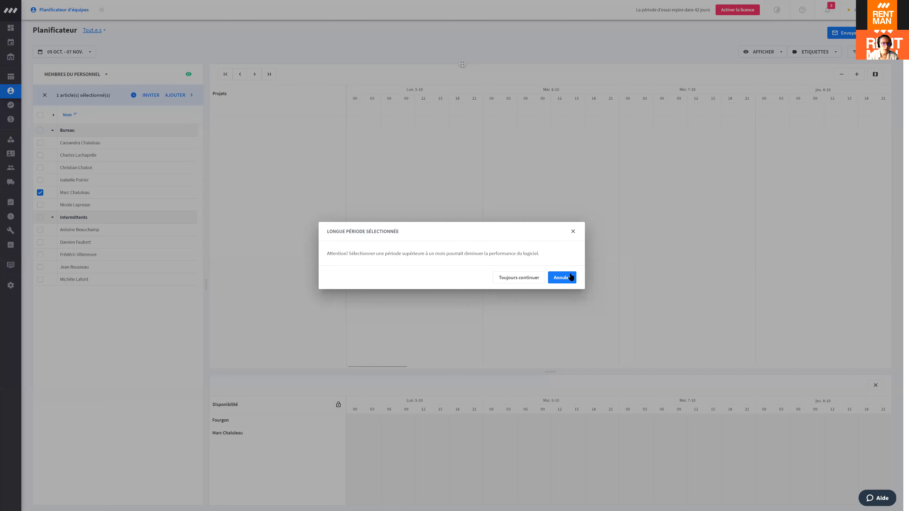
pyautogui.click(589, 283)
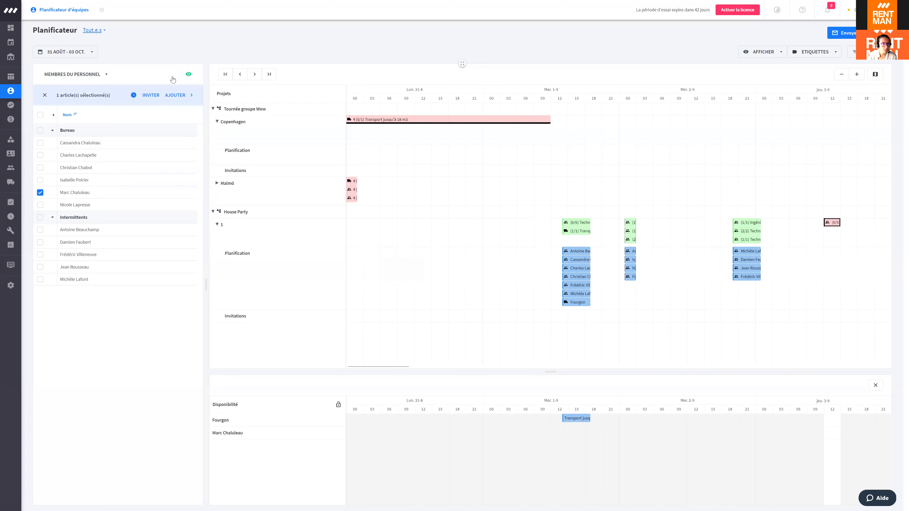
pyautogui.click(76, 54)
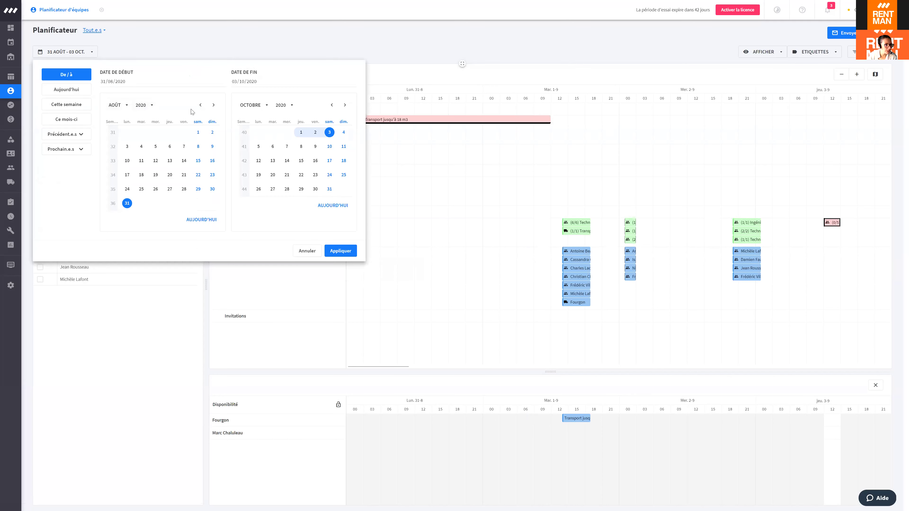
pyautogui.click(213, 105)
pyautogui.click(213, 104)
pyautogui.click(170, 133)
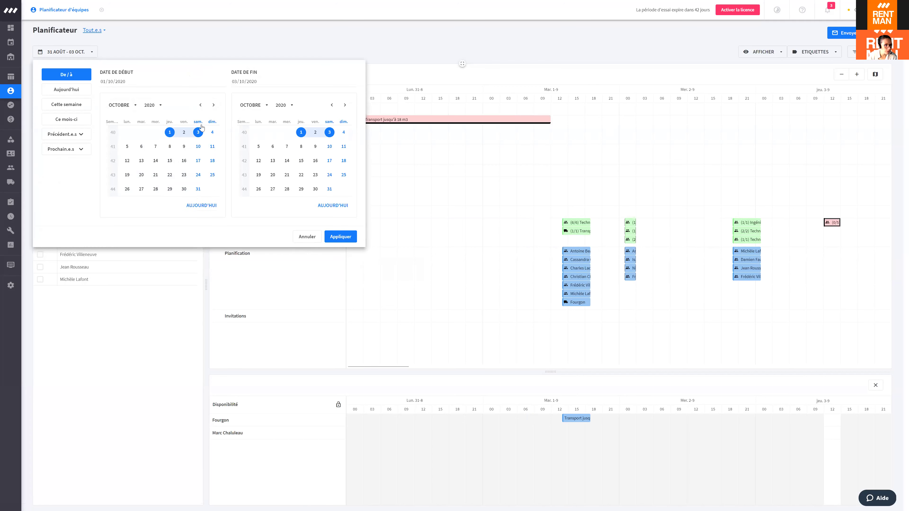
pyautogui.click(344, 132)
pyautogui.click(341, 236)
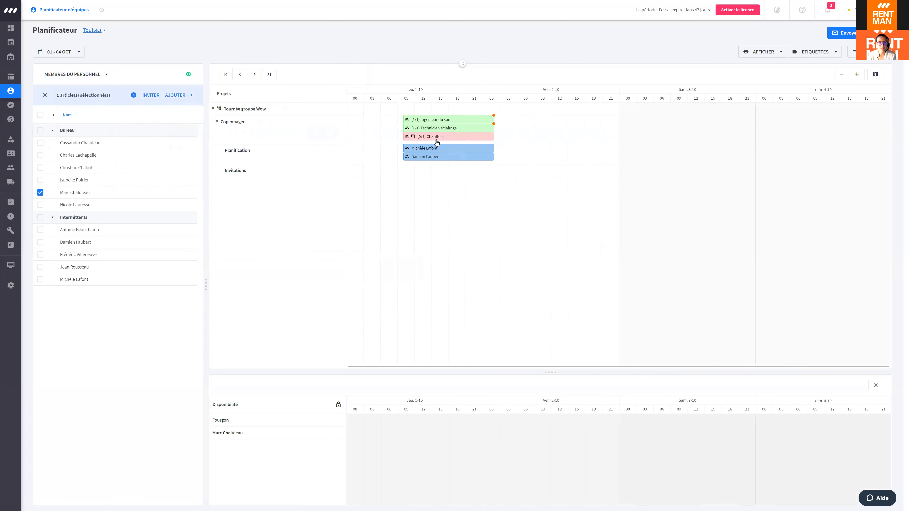
pyautogui.click(439, 138)
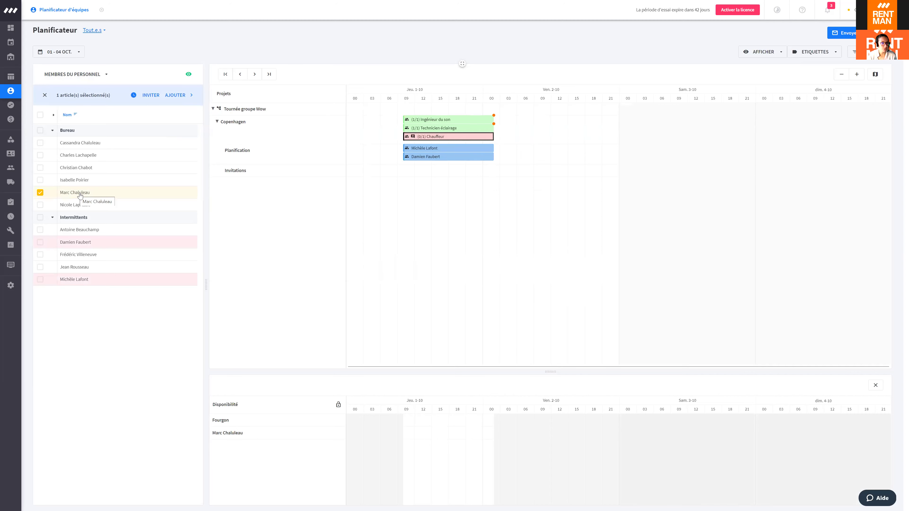
pyautogui.click(150, 95)
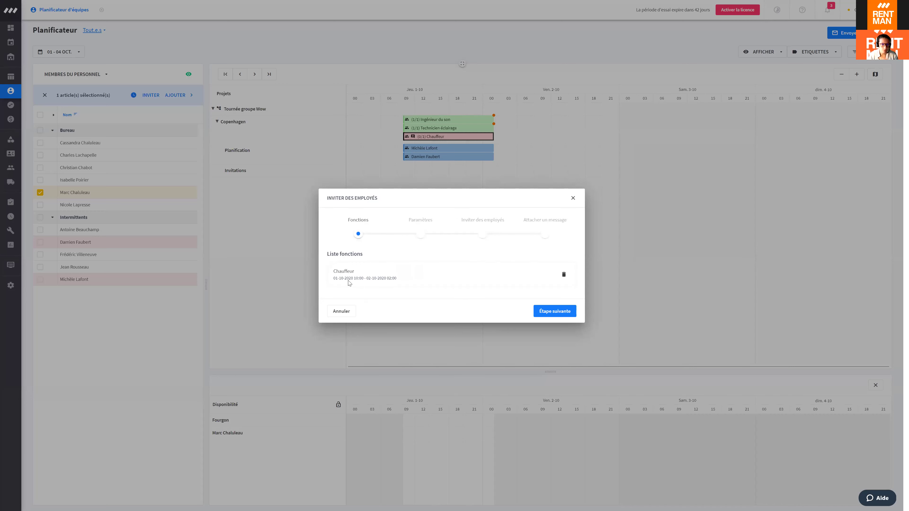
pyautogui.click(561, 314)
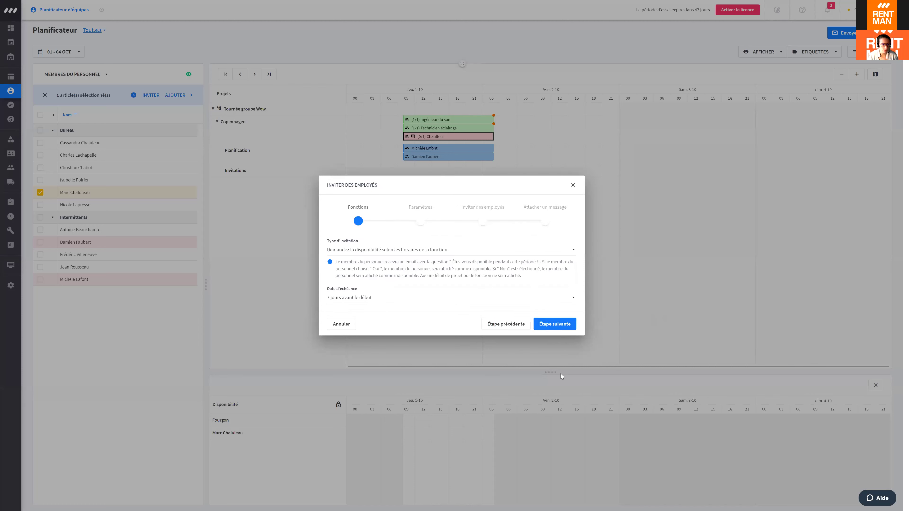
pyautogui.click(363, 248)
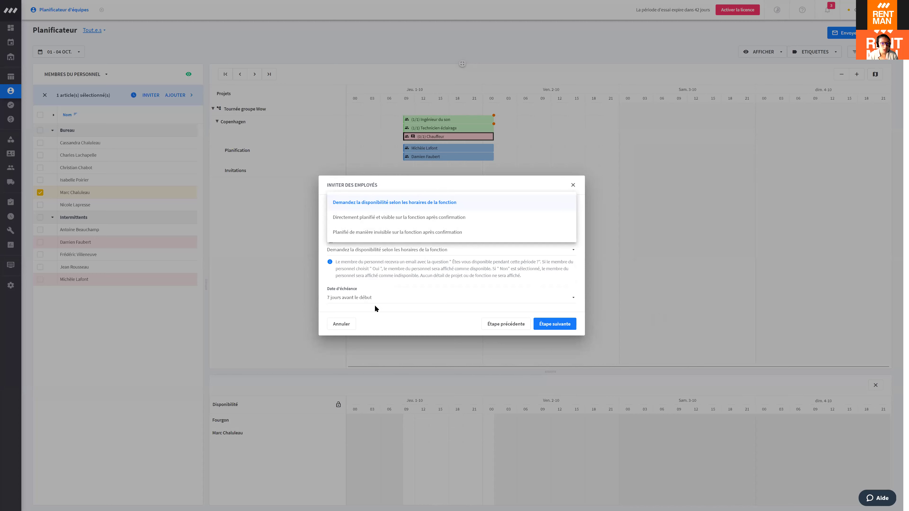
pyautogui.press('Escape')
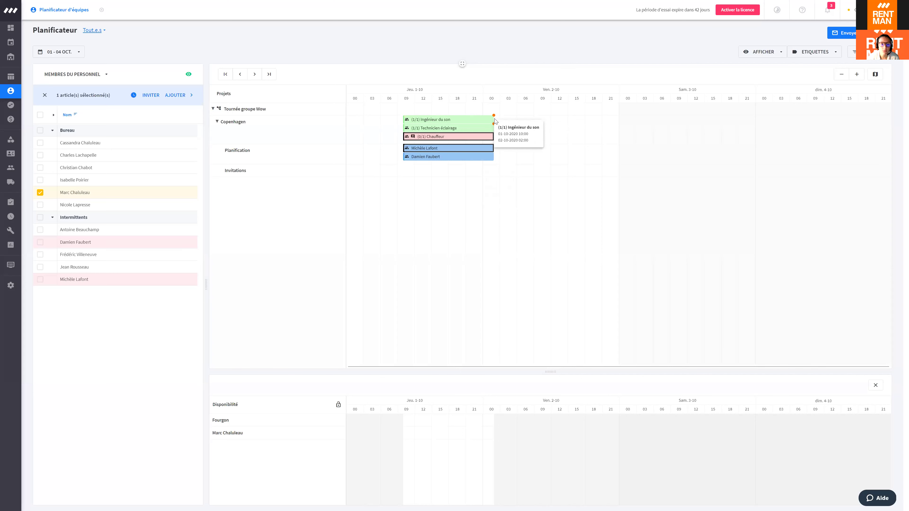
# Step: Review the Ingénieur du son change history and mark it Résolu
pyautogui.click(483, 121)
pyautogui.rightClick(485, 121)
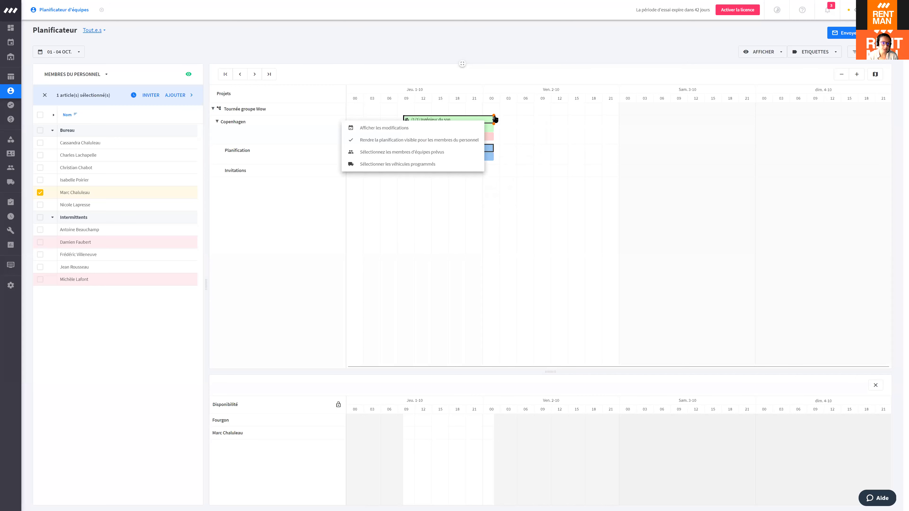
pyautogui.click(382, 128)
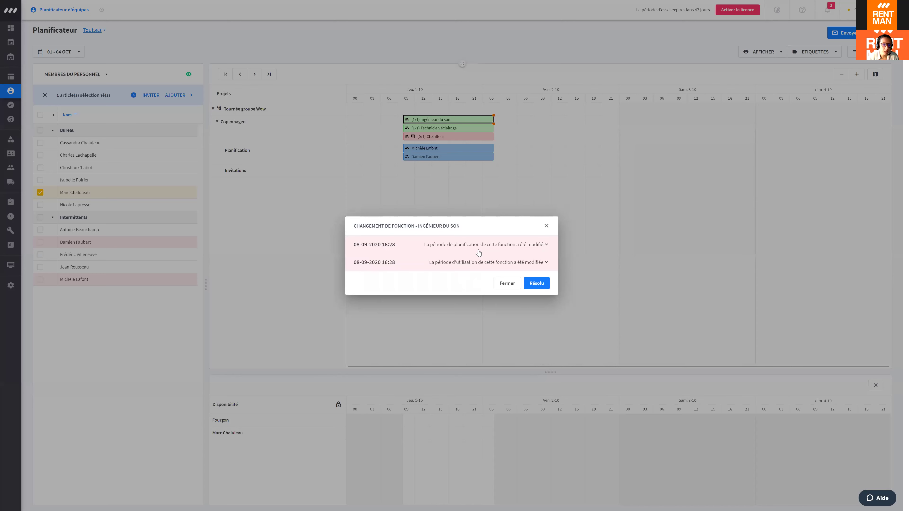
pyautogui.click(547, 244)
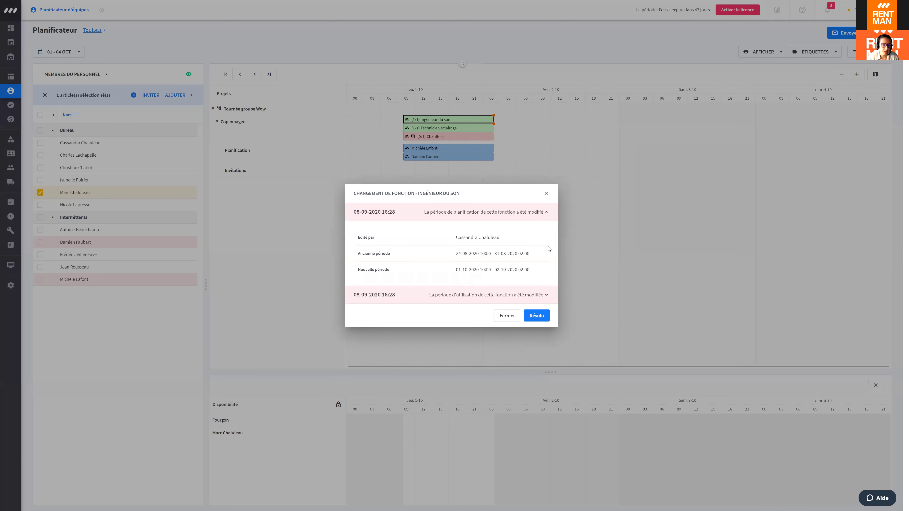
pyautogui.click(544, 214)
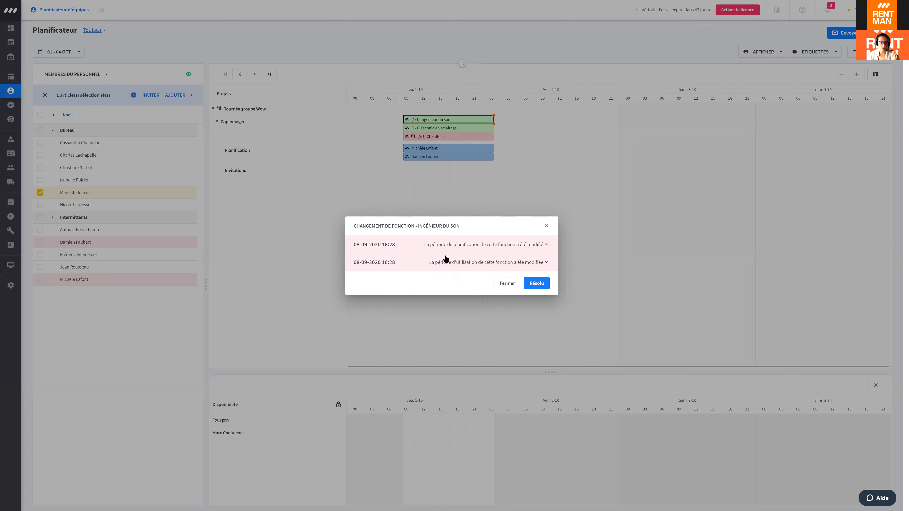
pyautogui.click(537, 282)
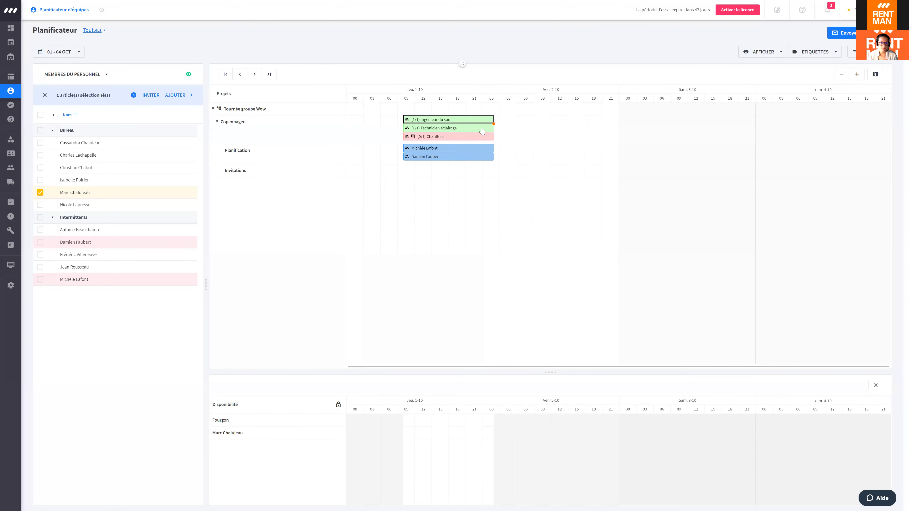
# Step: Mark the Technicien éclairage planning changes as Résolu via Afficher les modifications
pyautogui.moveTo(482, 132)
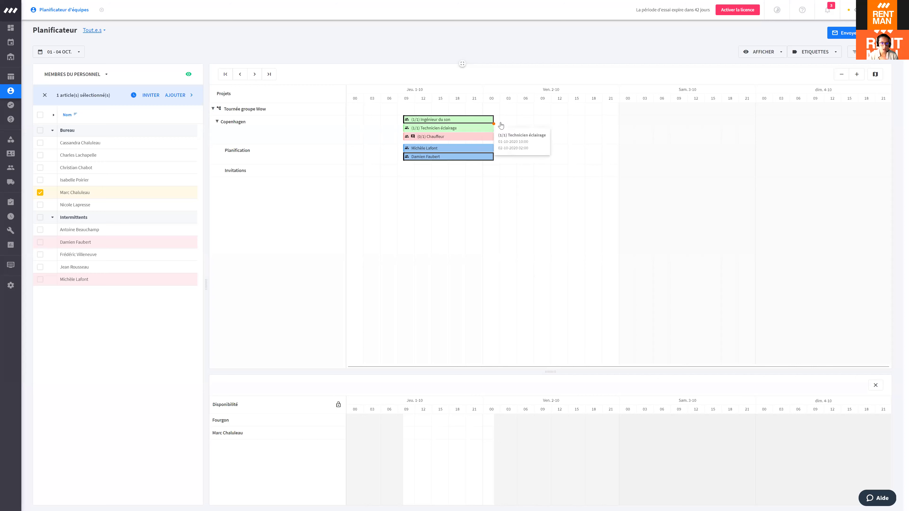
pyautogui.rightClick(485, 130)
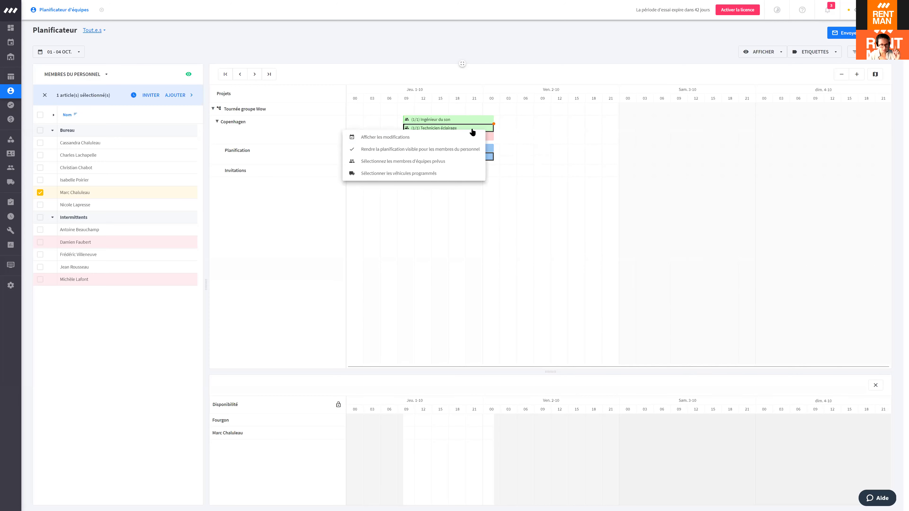
pyautogui.click(431, 137)
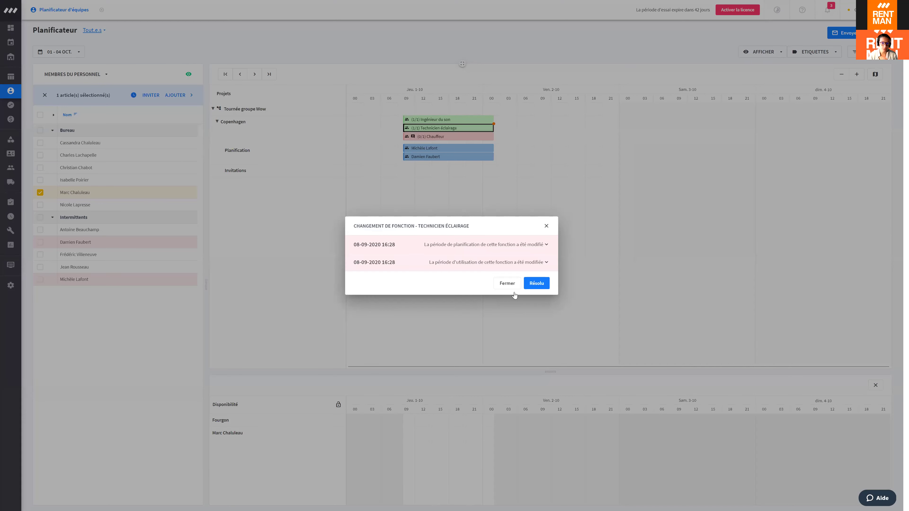
pyautogui.click(533, 283)
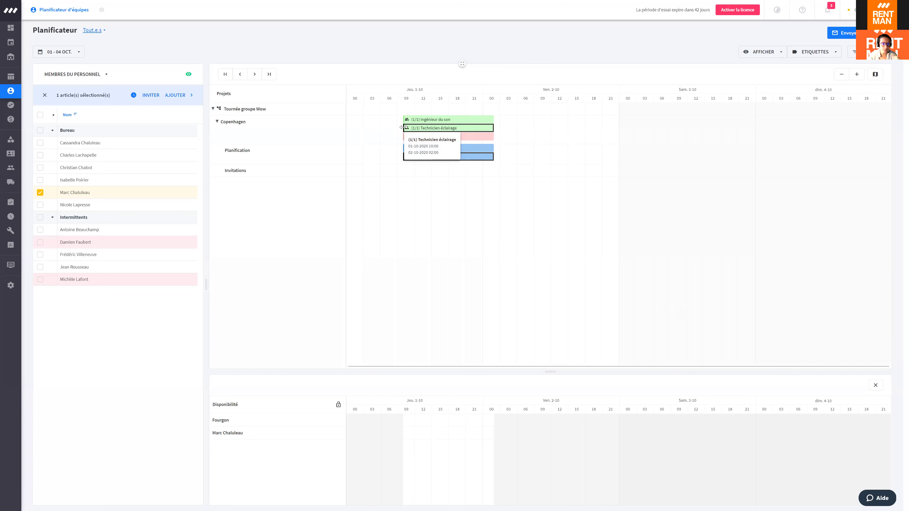
# Step: Drag the Technicien éclairage and Ingénieur du son bars to start around 09:00, leaving the change notice unresolved
pyautogui.moveTo(403, 127); pyautogui.dragTo(401, 127)
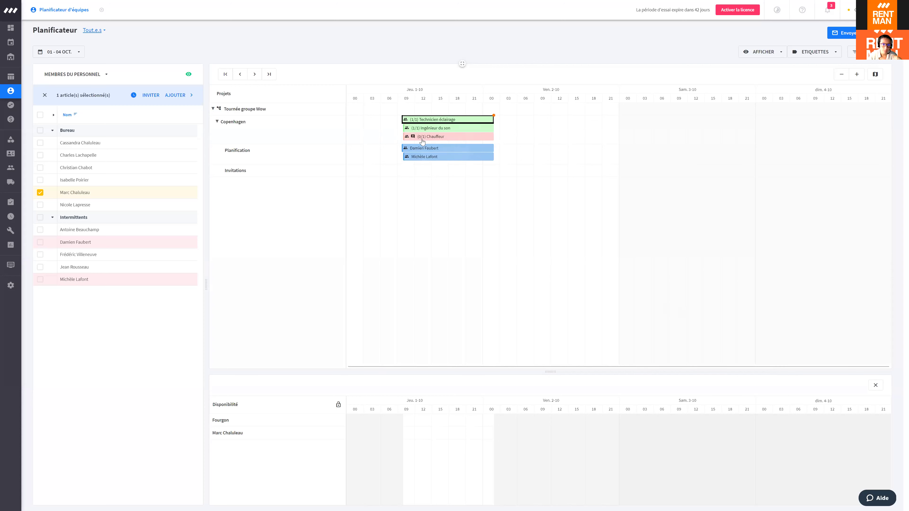
pyautogui.moveTo(405, 120)
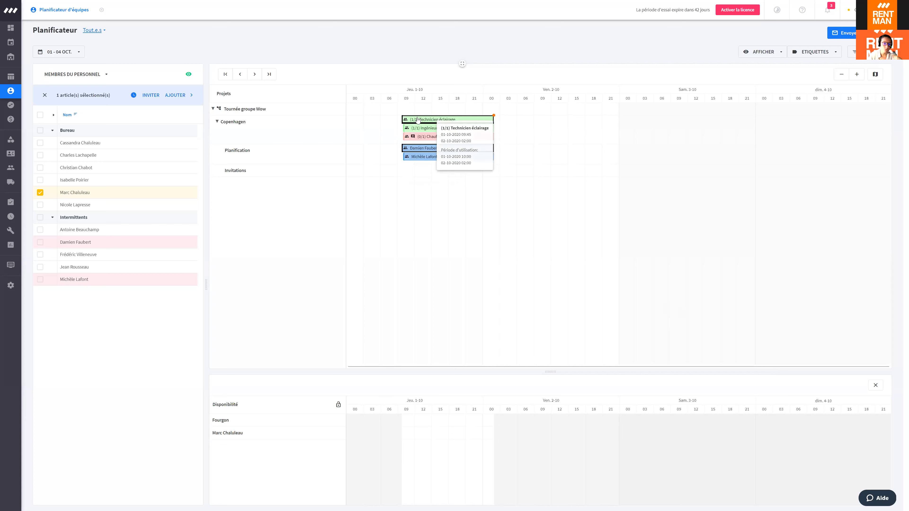
pyautogui.moveTo(404, 117); pyautogui.dragTo(398, 118)
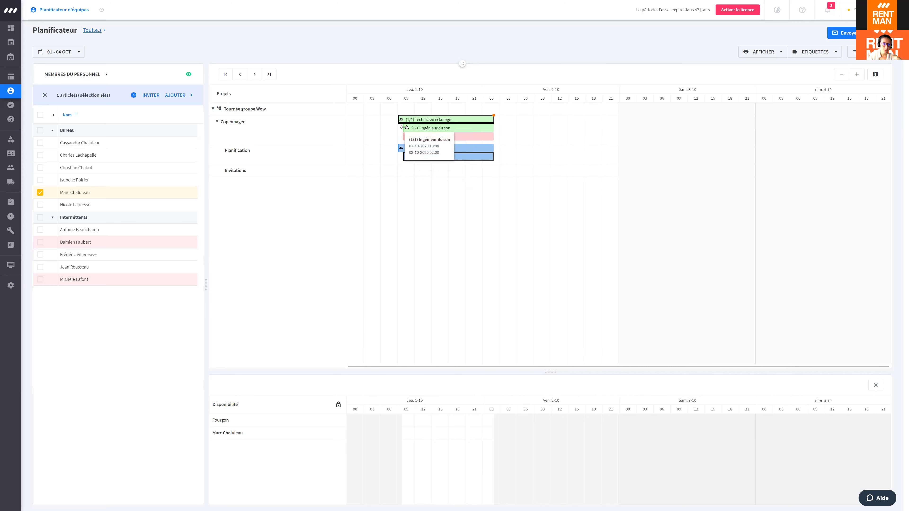
pyautogui.moveTo(404, 126); pyautogui.dragTo(398, 126)
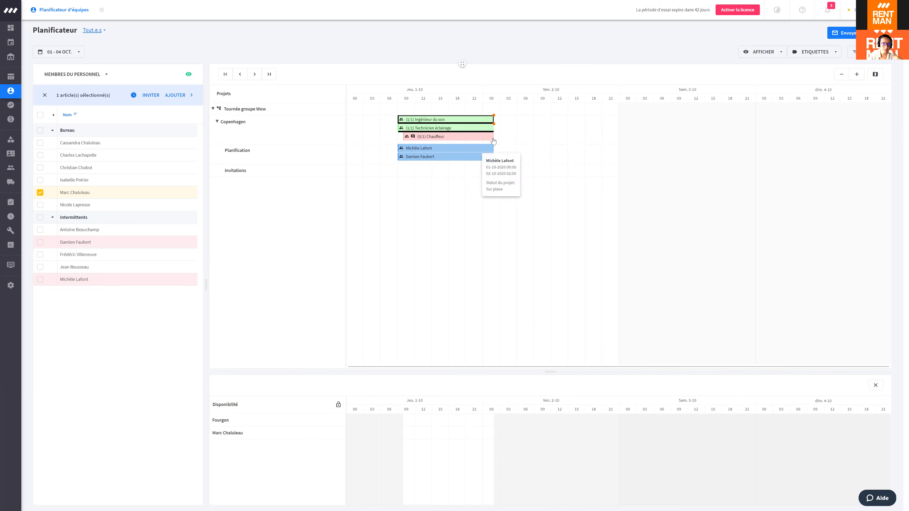
pyautogui.rightClick(457, 122)
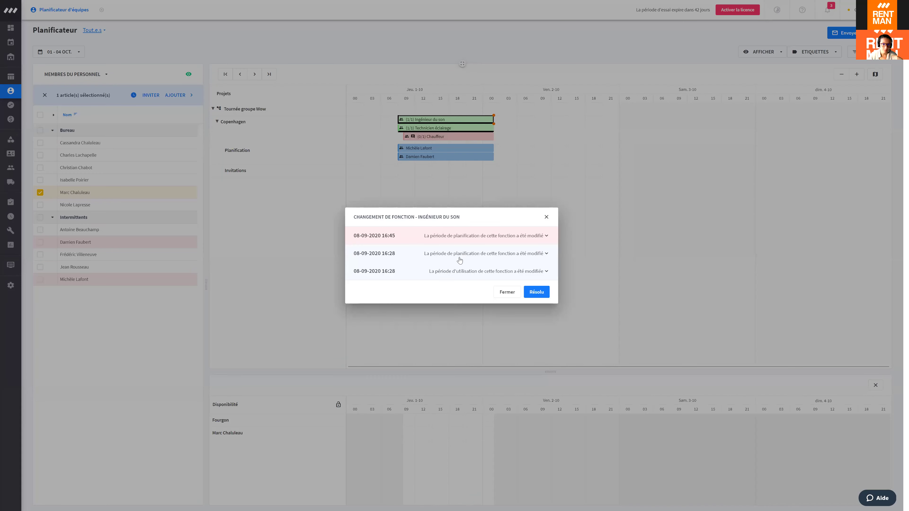
pyautogui.click(550, 217)
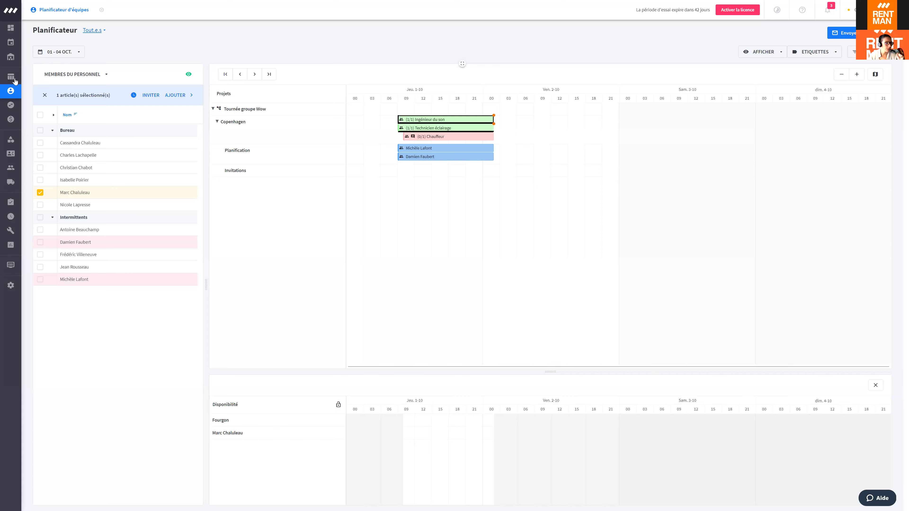
# Step: Go from Projets to Tournée groupe Wow's Copenhagen sub-project, Équipe et transport tab
pyautogui.click(14, 80)
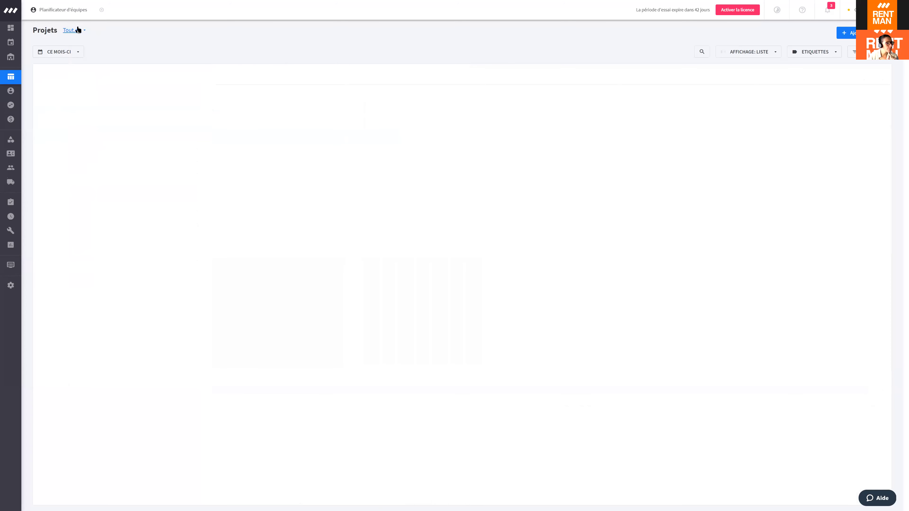
pyautogui.click(152, 110)
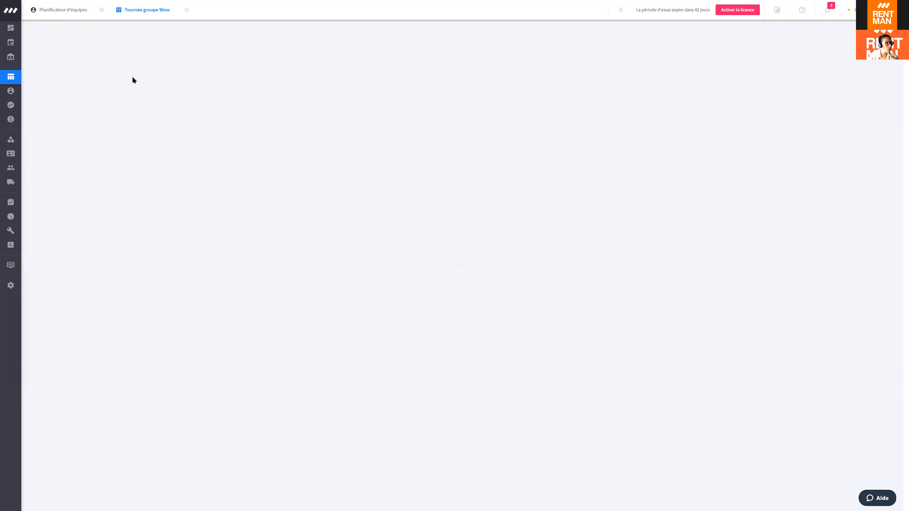
pyautogui.click(116, 31)
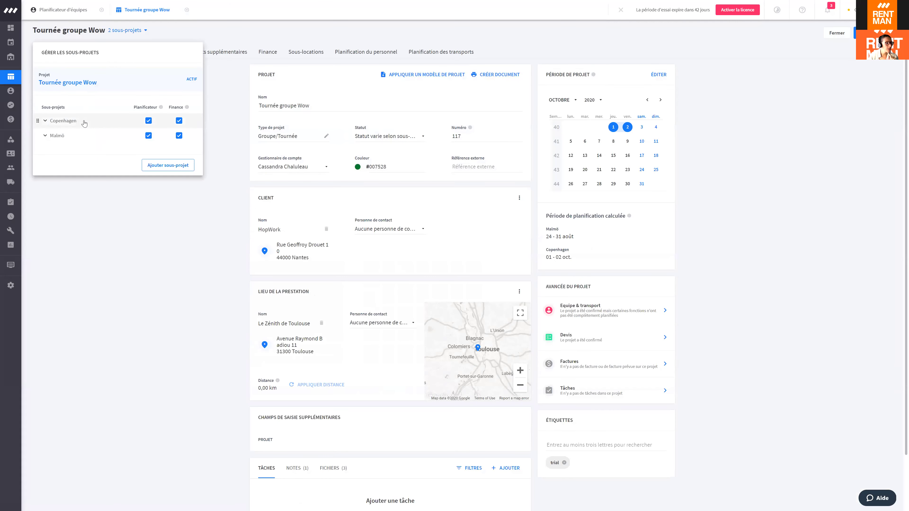
pyautogui.click(63, 120)
pyautogui.click(224, 69)
pyautogui.click(143, 54)
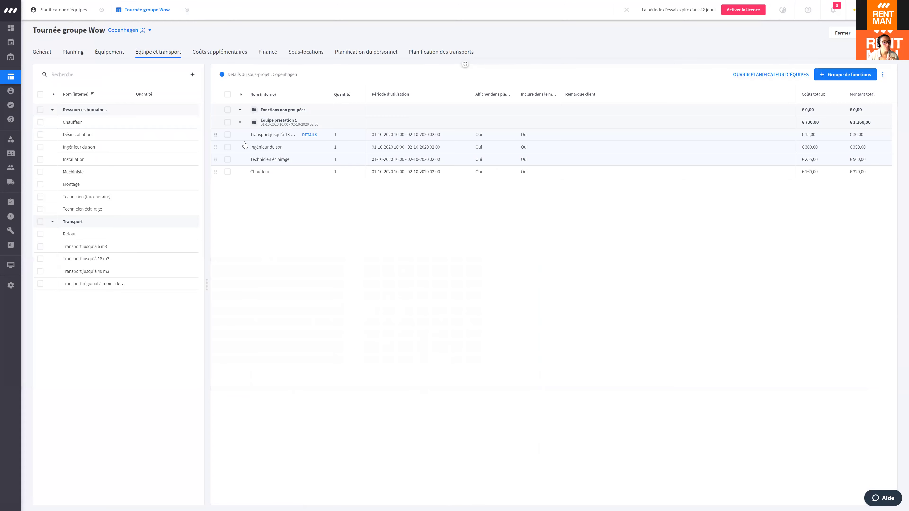
# Step: Inspect the Transport jusqu'à 18 m3 function's details, then close the panel
pyautogui.moveTo(308, 147)
pyautogui.moveTo(463, 140)
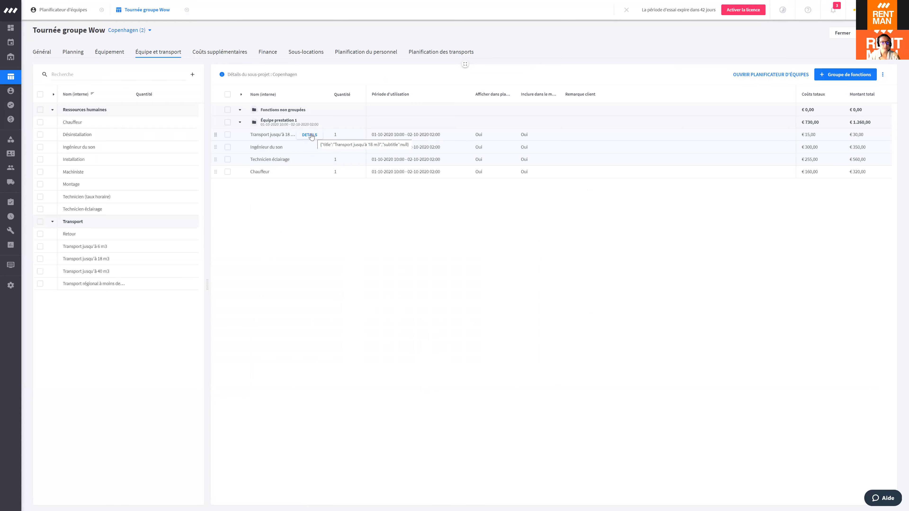
pyautogui.click(312, 139)
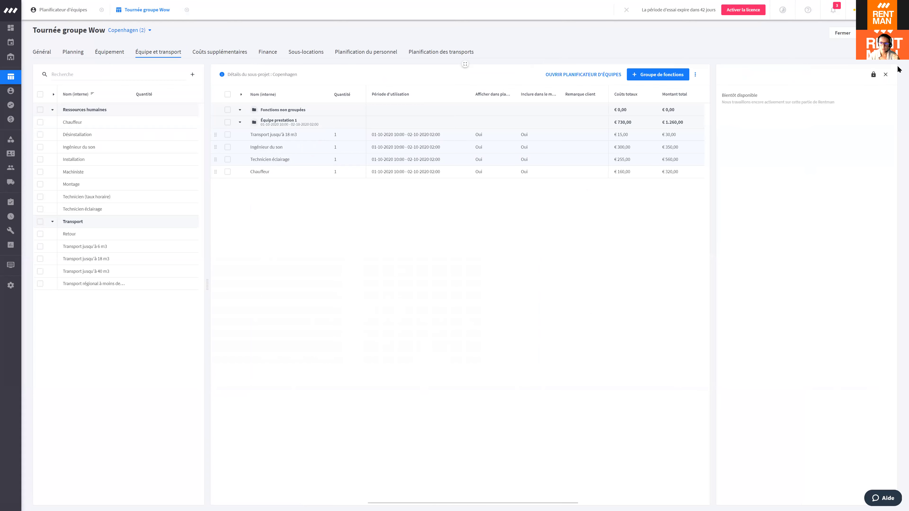
pyautogui.click(886, 74)
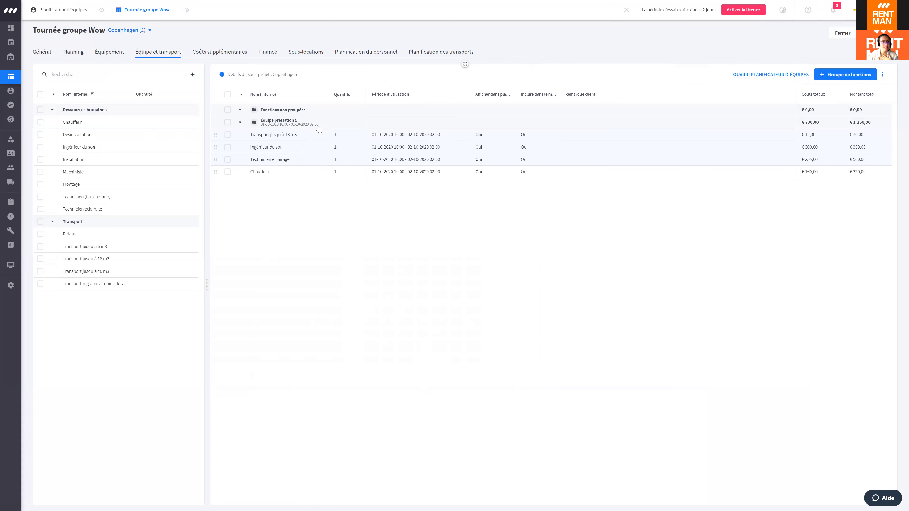
# Step: In the crew planner, select the crew member planned on the Ingénieur du son function
pyautogui.moveTo(11, 106)
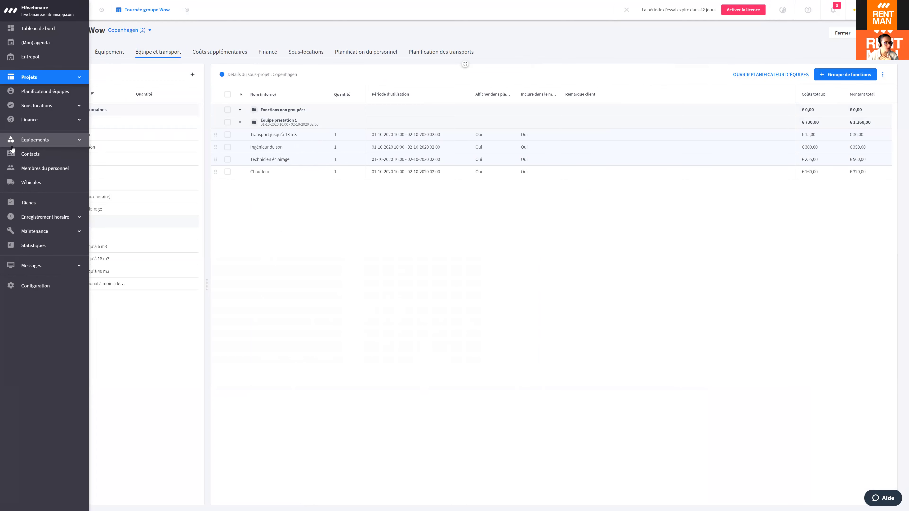
pyautogui.click(51, 91)
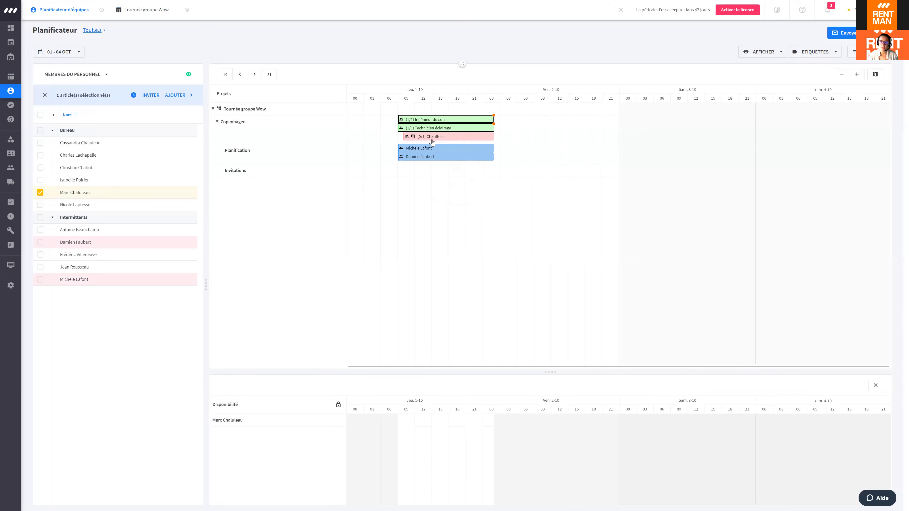
pyautogui.rightClick(447, 123)
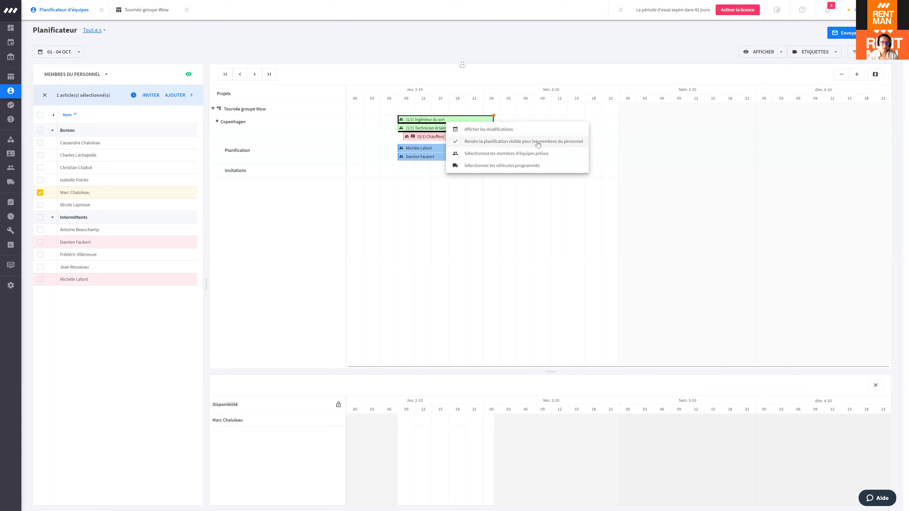
pyautogui.click(523, 154)
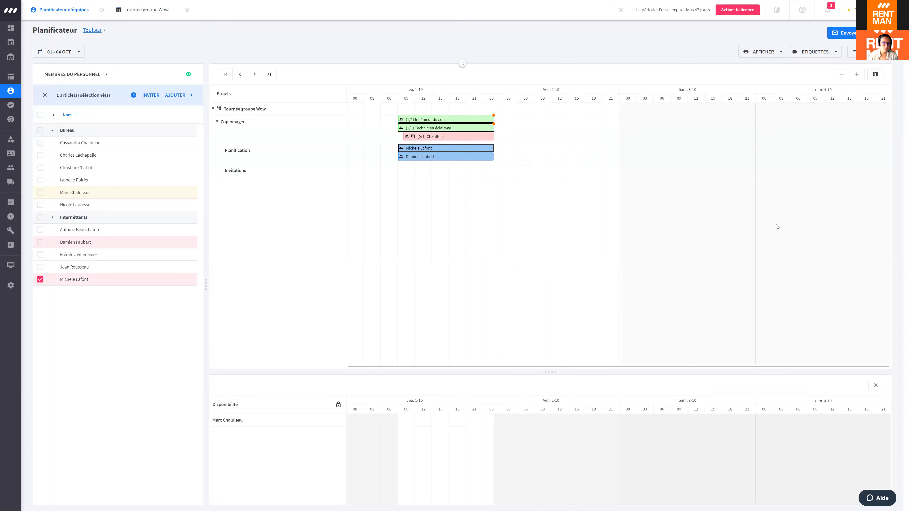
# Step: View the planner's colour legend, then go back to the Tournée groupe Wow project
pyautogui.moveTo(439, 151)
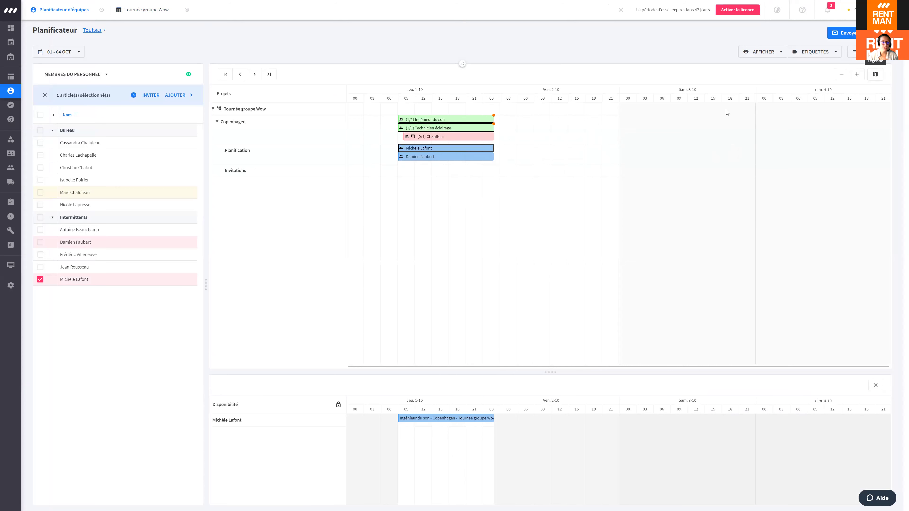
pyautogui.moveTo(497, 120)
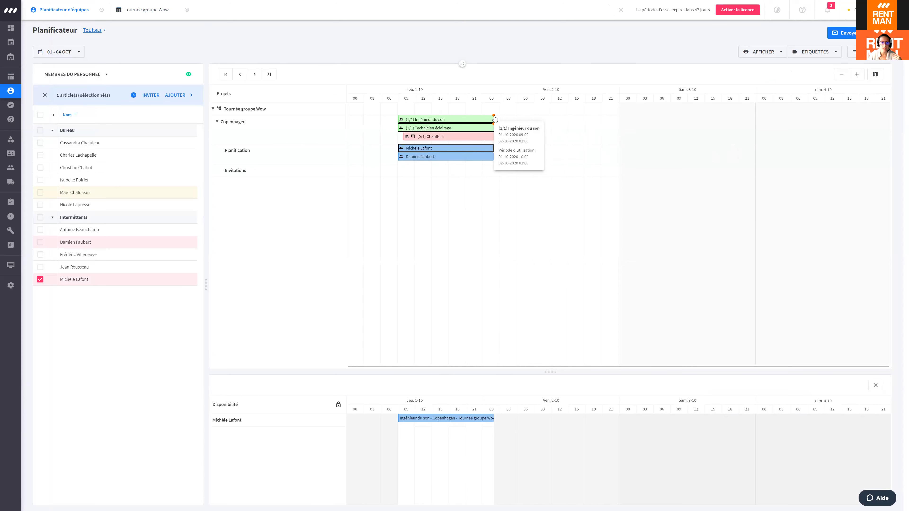
pyautogui.click(875, 75)
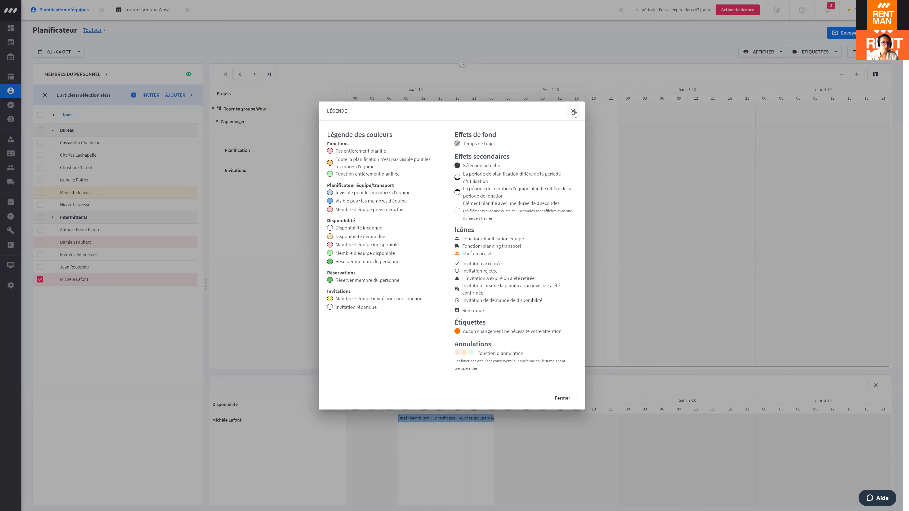
pyautogui.click(593, 166)
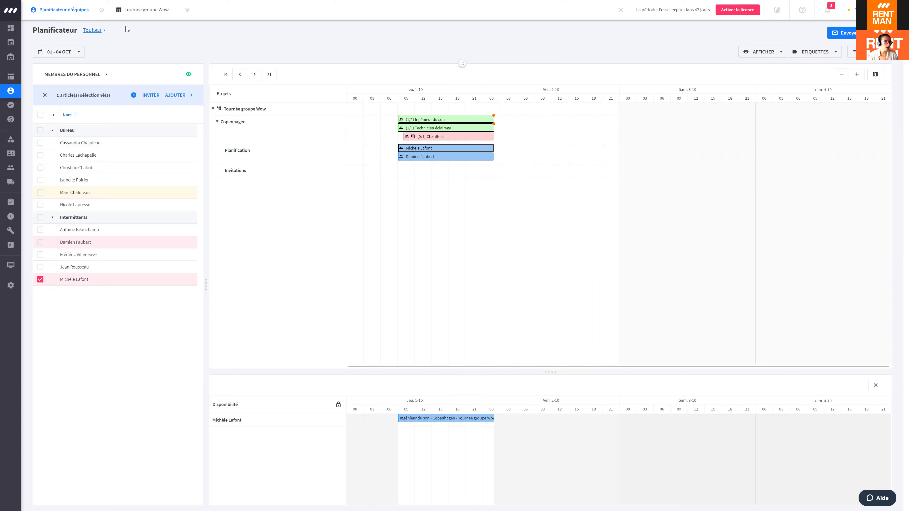
pyautogui.click(145, 9)
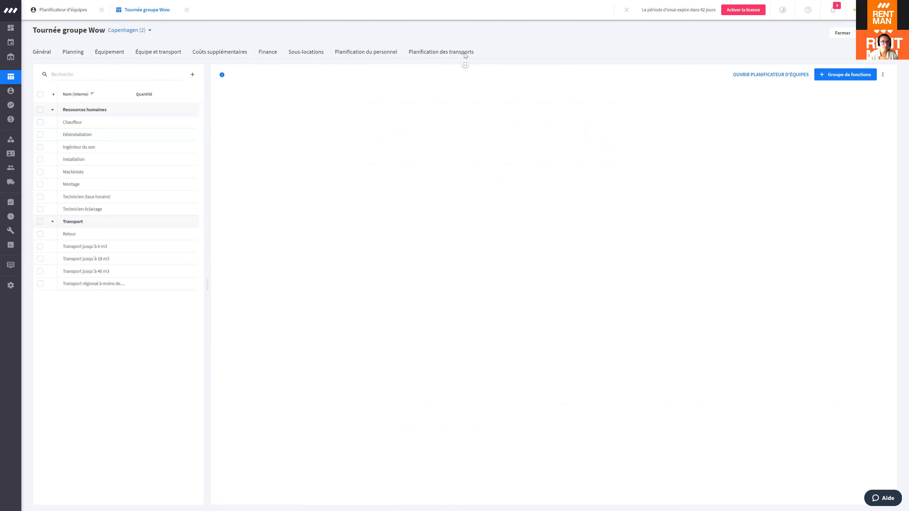
pyautogui.click(366, 52)
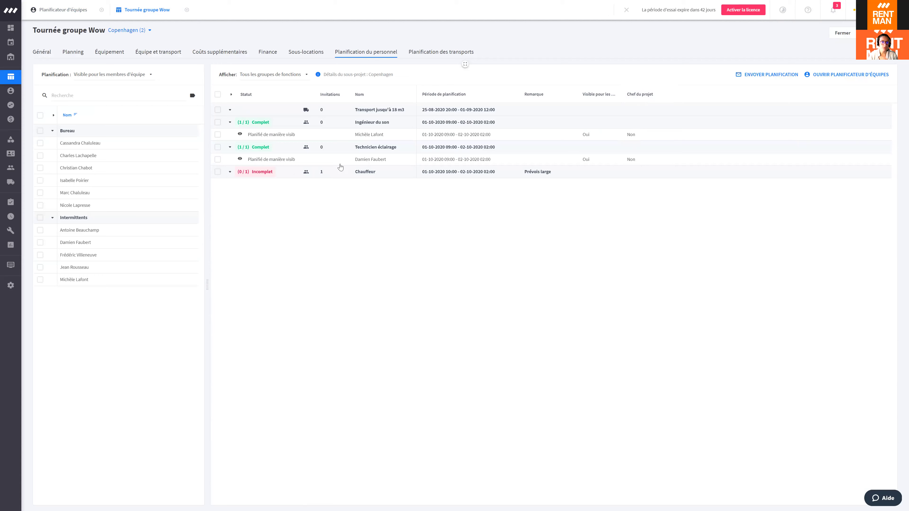
pyautogui.click(586, 133)
pyautogui.click(636, 133)
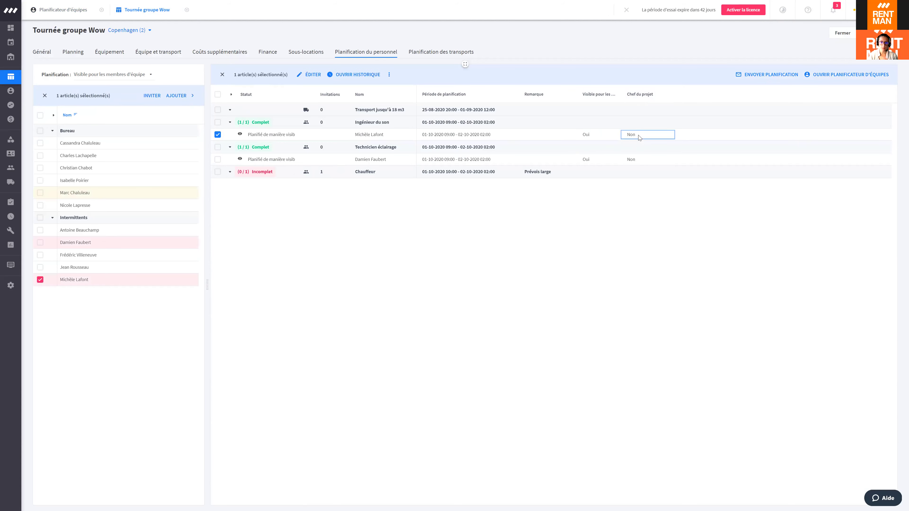
pyautogui.doubleClick(639, 135)
pyautogui.press('Escape')
pyautogui.doubleClick(638, 136)
pyautogui.click(482, 189)
pyautogui.click(501, 205)
pyautogui.click(561, 382)
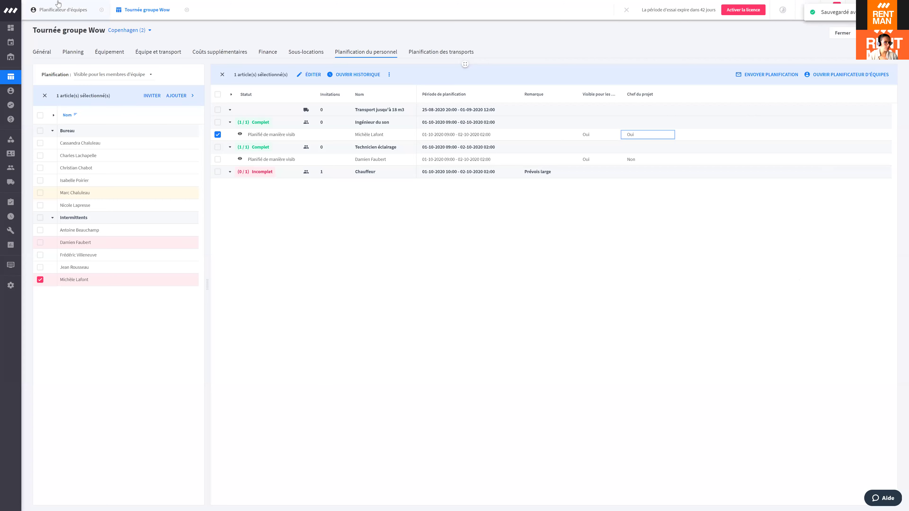
pyautogui.click(61, 9)
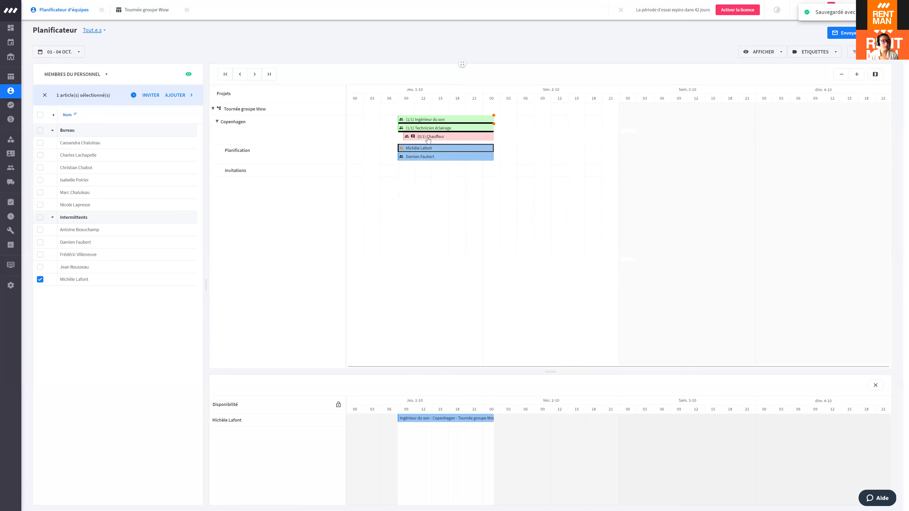
pyautogui.click(154, 9)
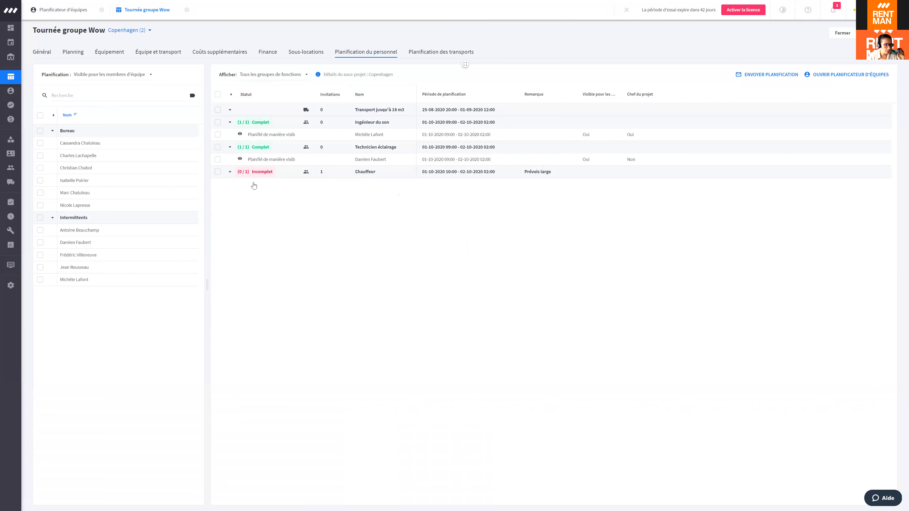
# Step: Assign the office staff member to the Chauffeur function and select the new driver booking
pyautogui.click(218, 172)
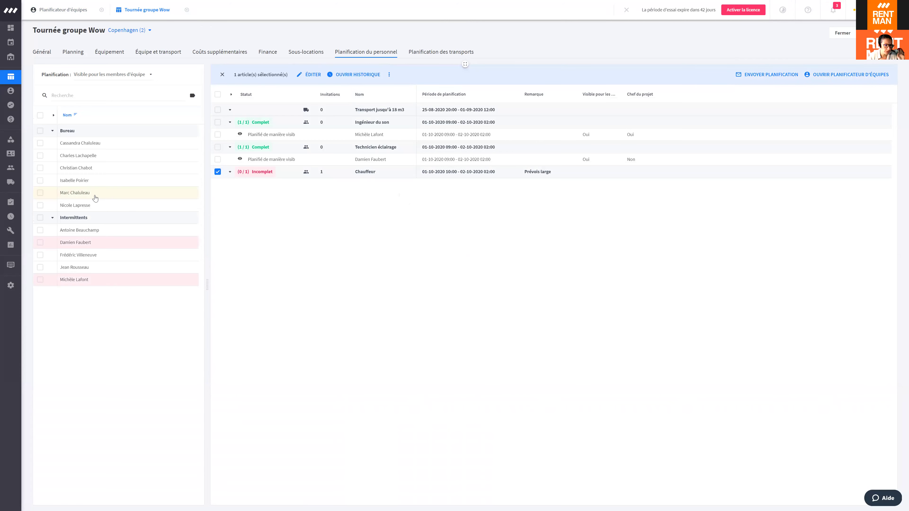
pyautogui.click(93, 194)
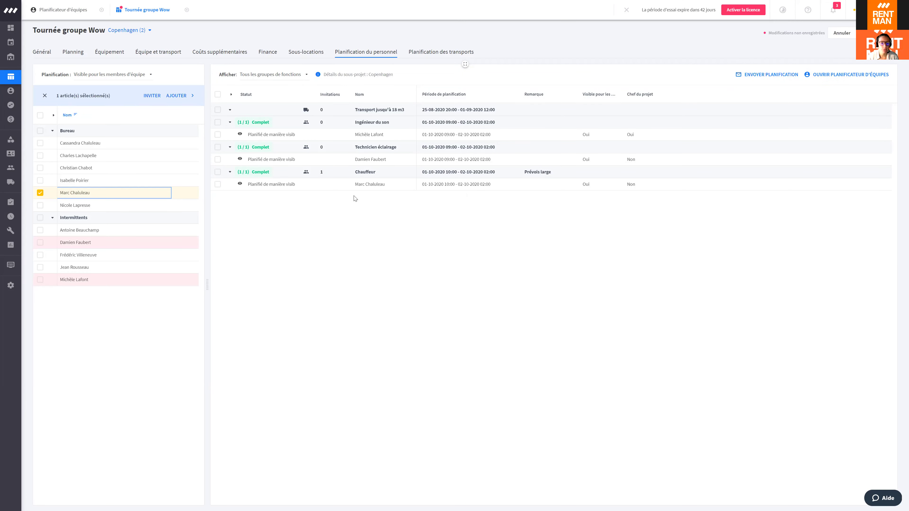
pyautogui.click(375, 188)
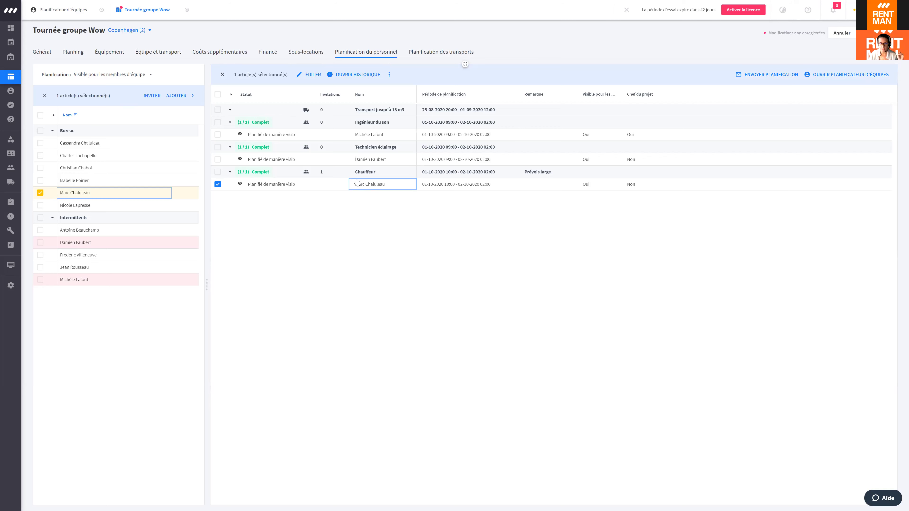
pyautogui.click(389, 74)
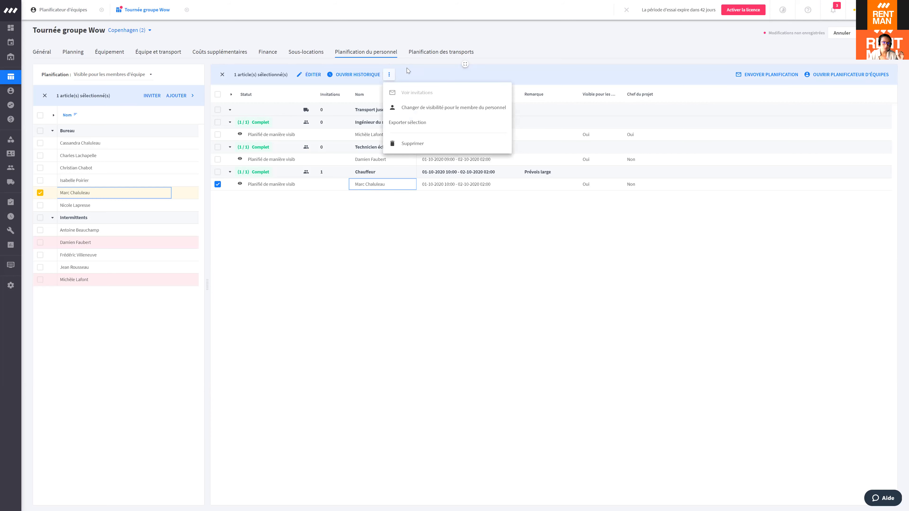
pyautogui.click(377, 184)
pyautogui.rightClick(377, 184)
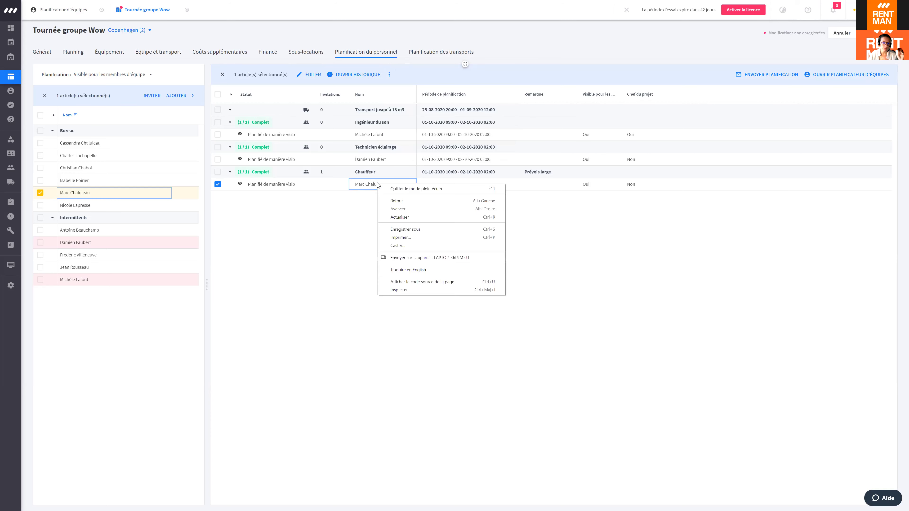
pyautogui.click(346, 211)
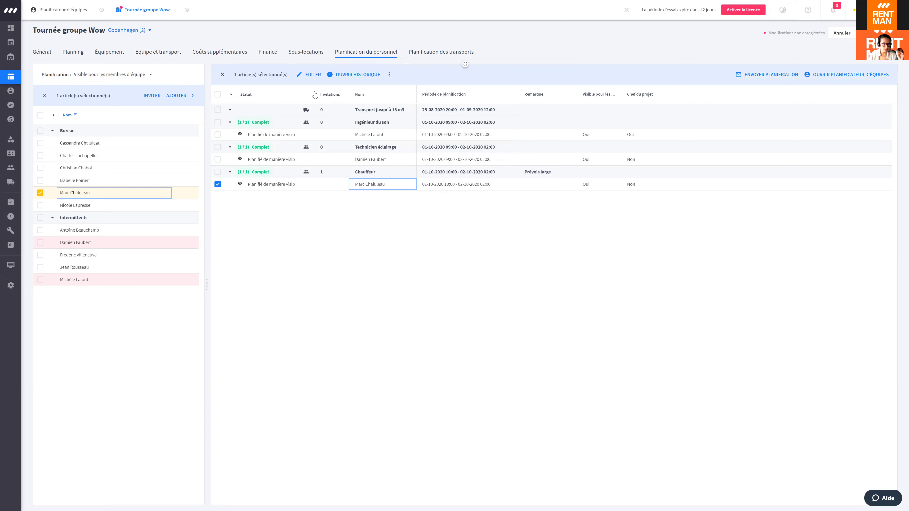
# Step: Set the driver booking's staff rate to Chauffeur and save the project
pyautogui.click(308, 75)
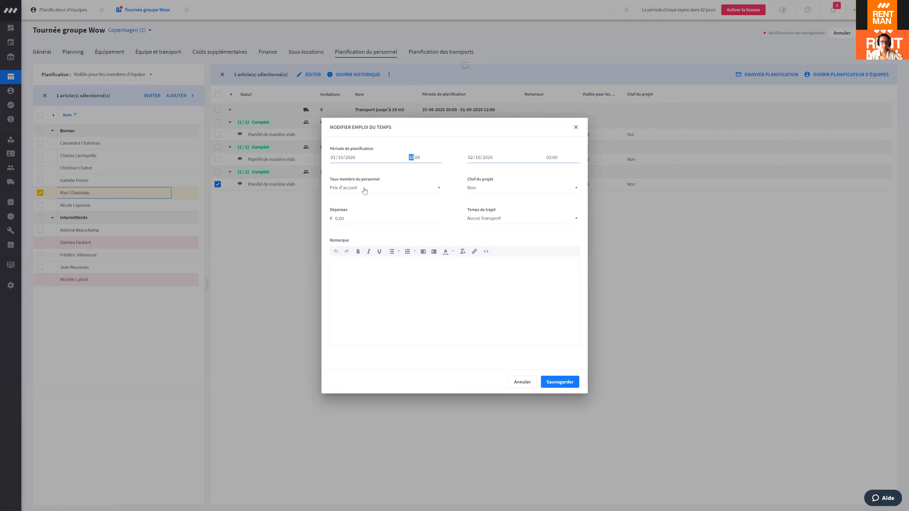
pyautogui.click(365, 191)
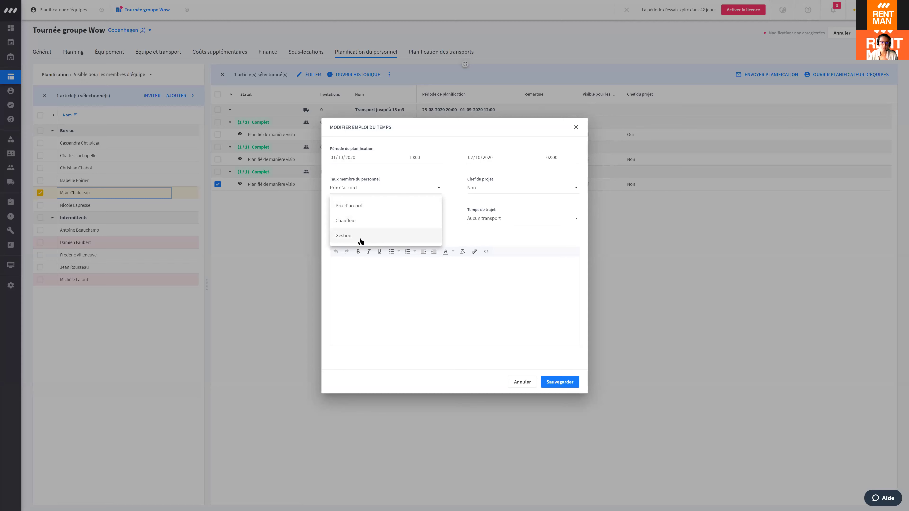
pyautogui.click(365, 225)
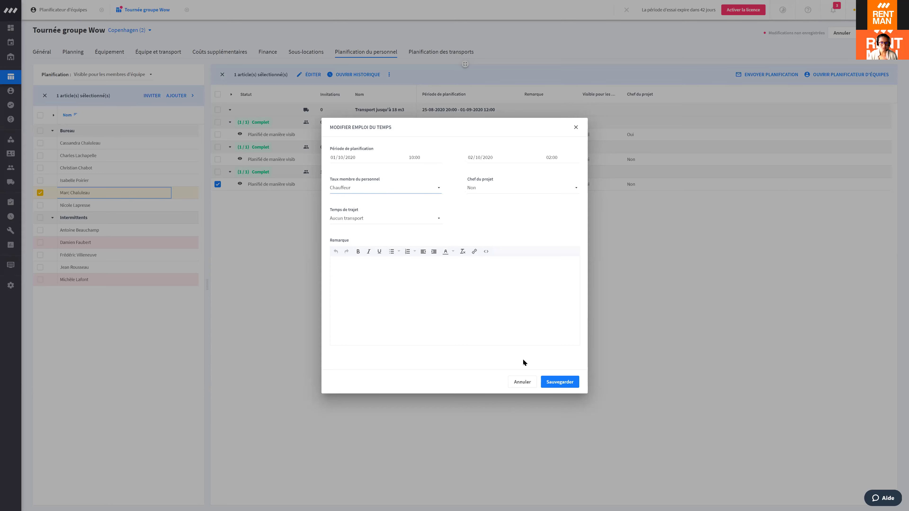
pyautogui.click(561, 377)
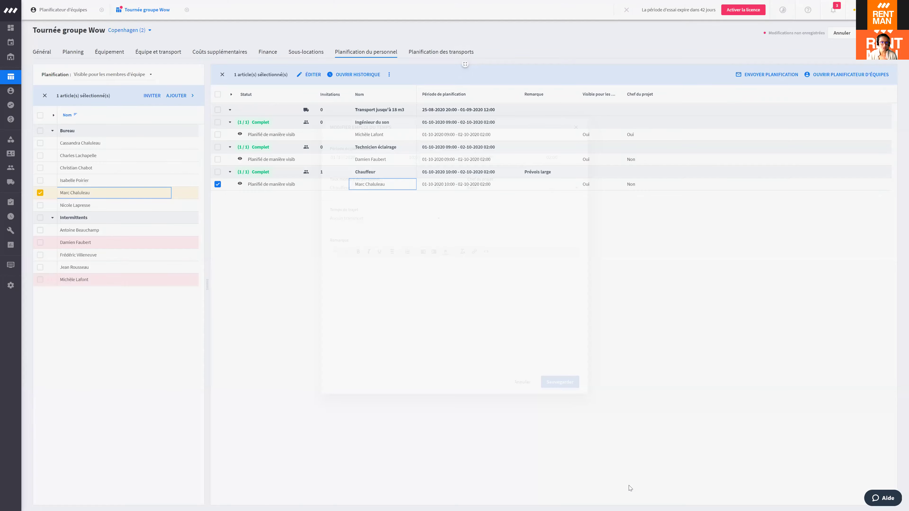
pyautogui.click(878, 33)
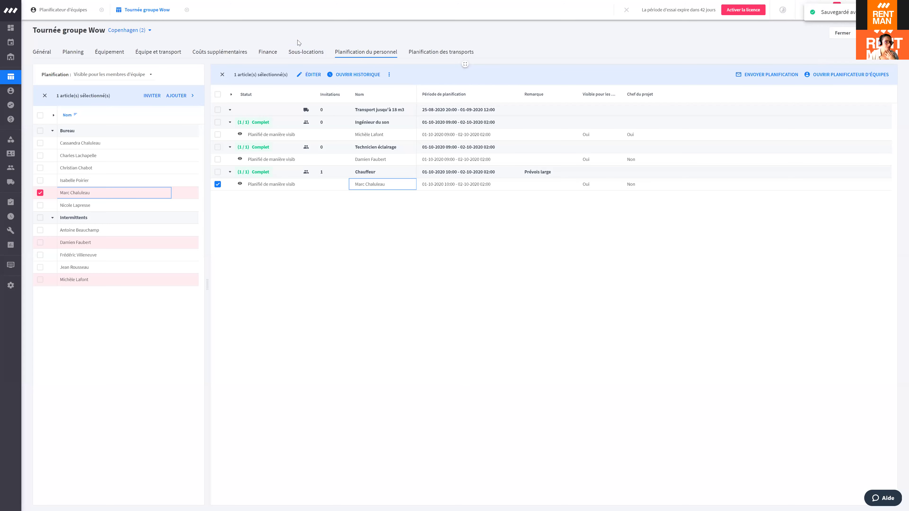
pyautogui.click(267, 51)
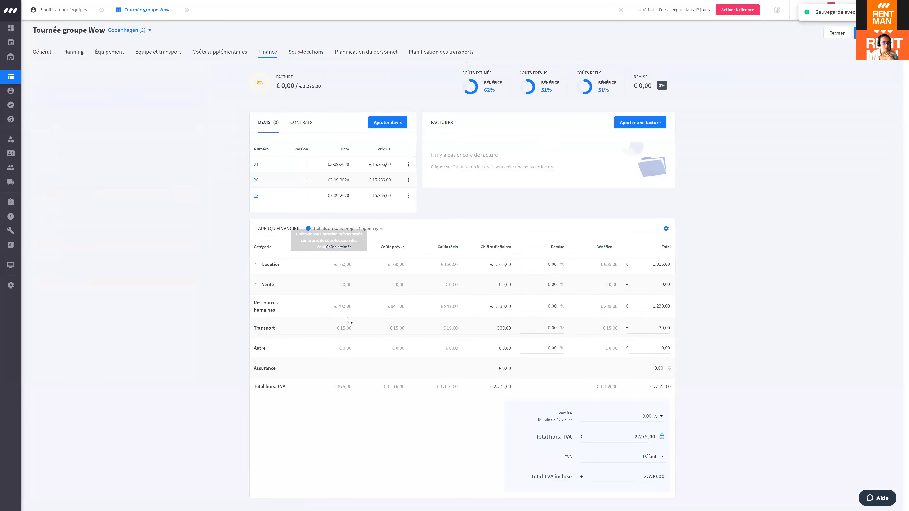
pyautogui.moveTo(349, 310)
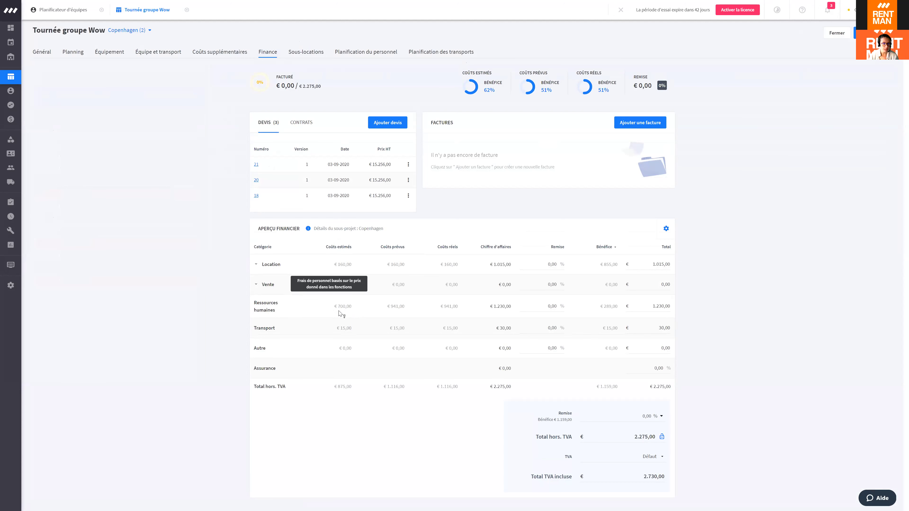
pyautogui.moveTo(396, 311)
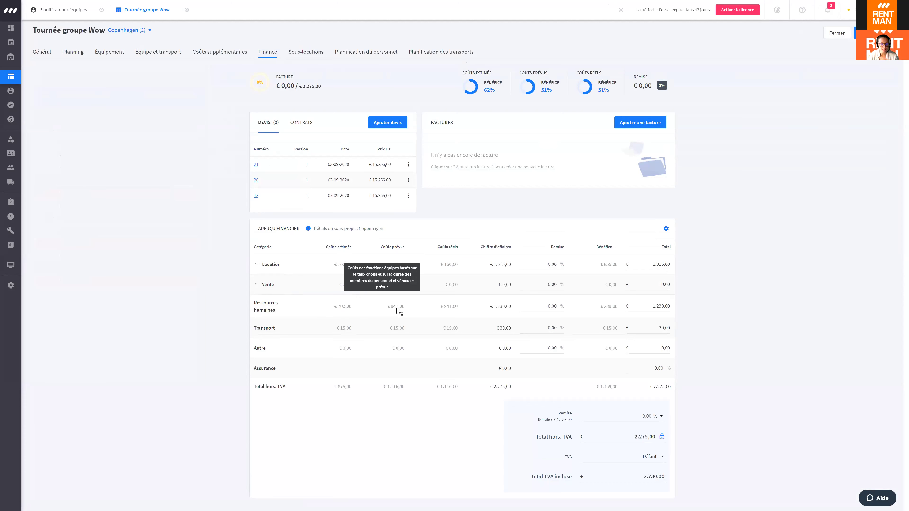
pyautogui.moveTo(432, 309)
pyautogui.moveTo(463, 311)
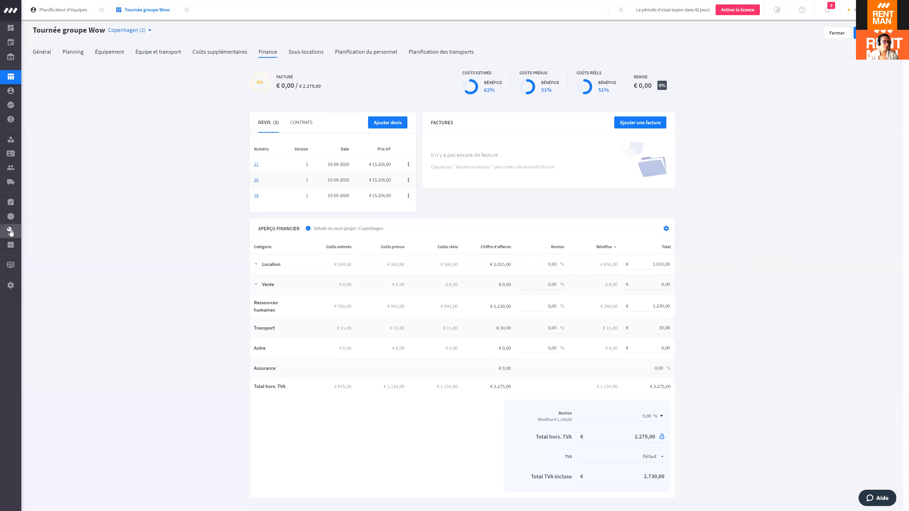
pyautogui.moveTo(32, 220)
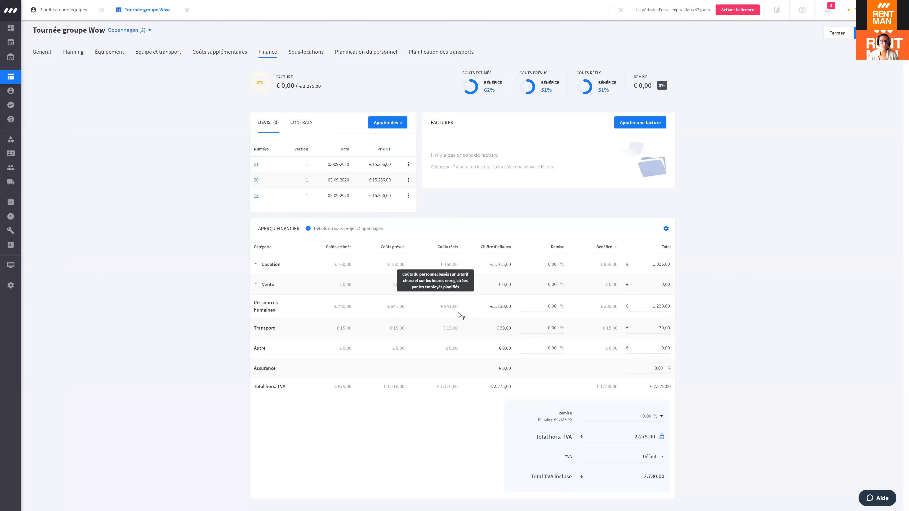
pyautogui.click(365, 52)
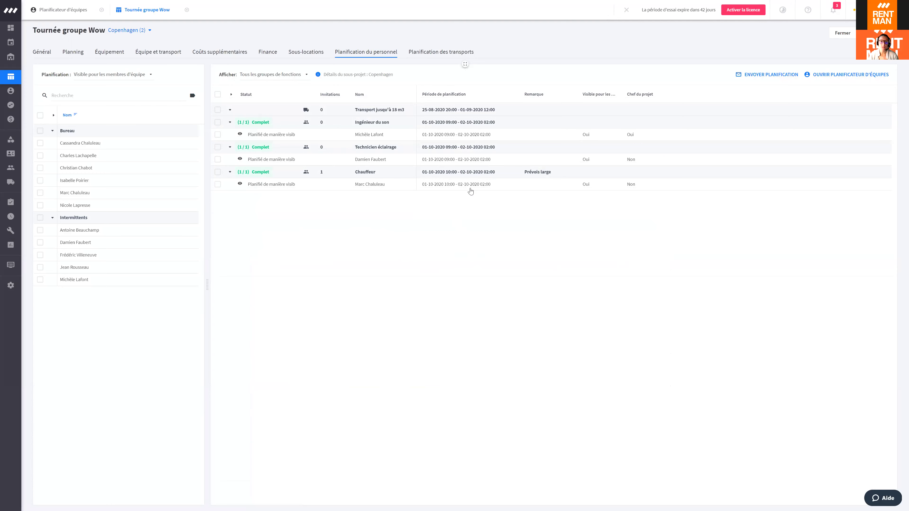
# Step: Show the Copenhagen Finance overview and review the Ressources humaines costs, totalling €2.275,00 excl. VAT
pyautogui.click(268, 52)
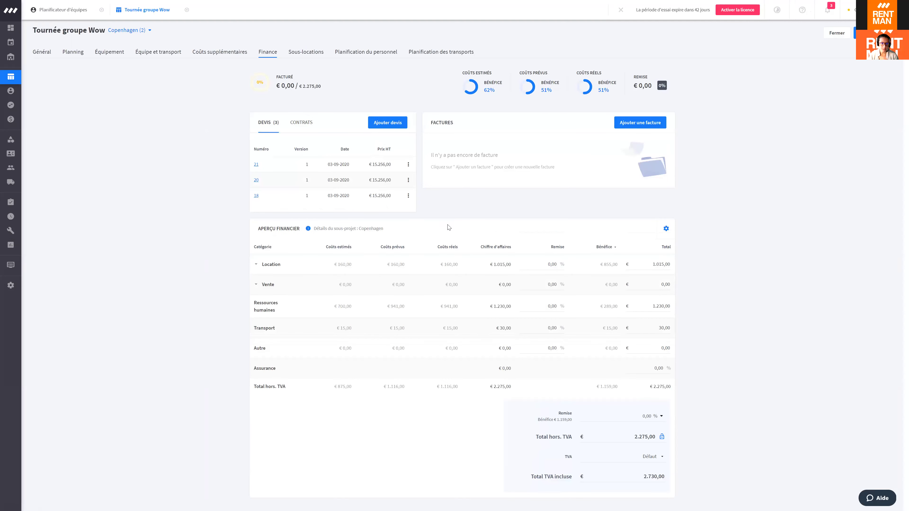
pyautogui.moveTo(448, 308)
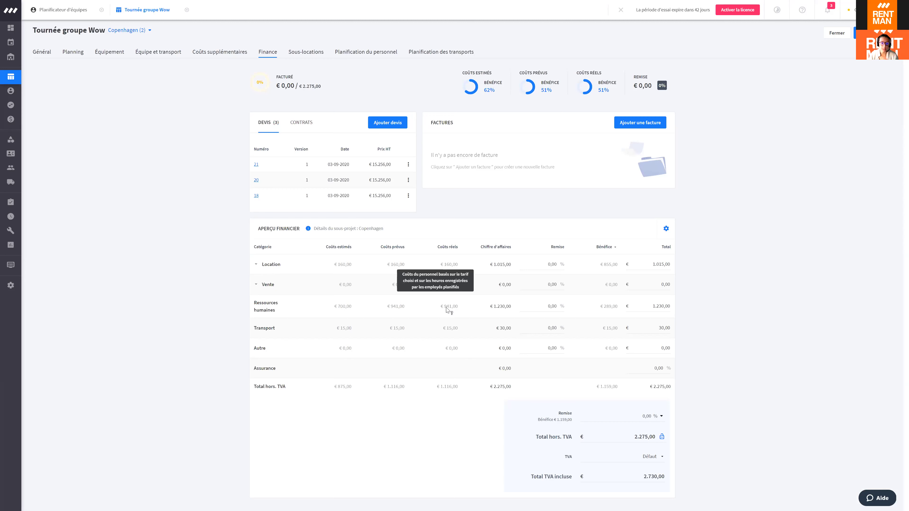
pyautogui.moveTo(341, 310)
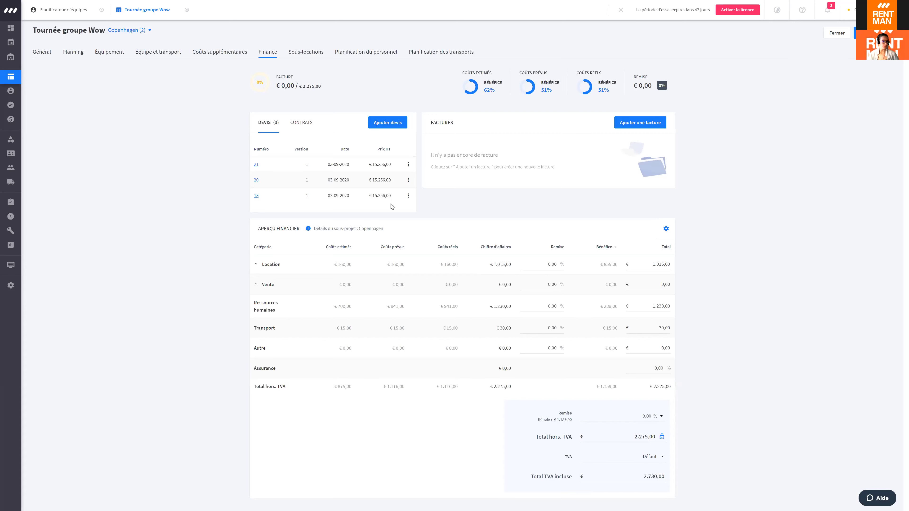
# Step: Return to the crew planner, clear the staff selection and cancel the tag filter
pyautogui.click(63, 7)
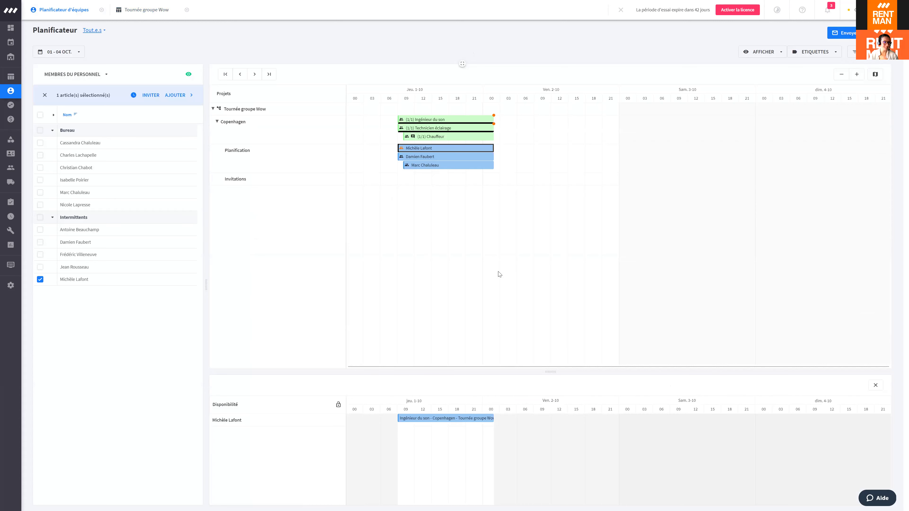
pyautogui.press('Escape')
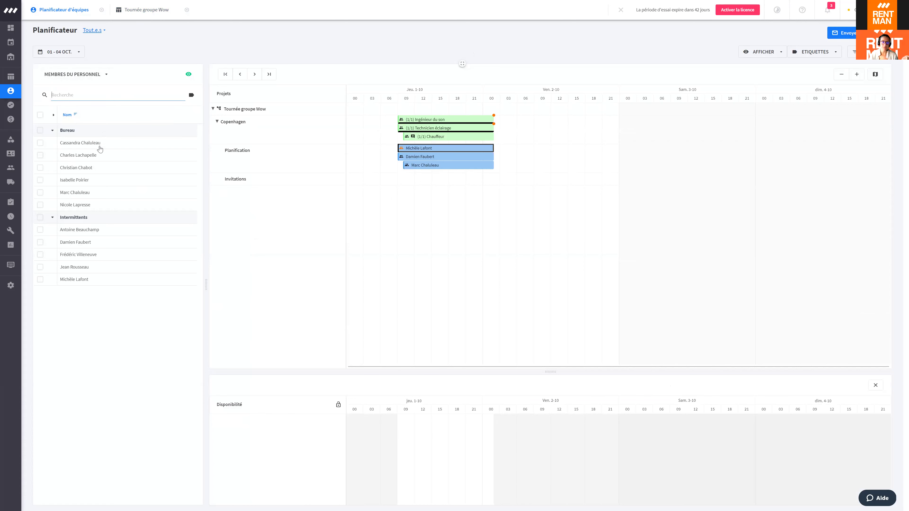
pyautogui.click(192, 96)
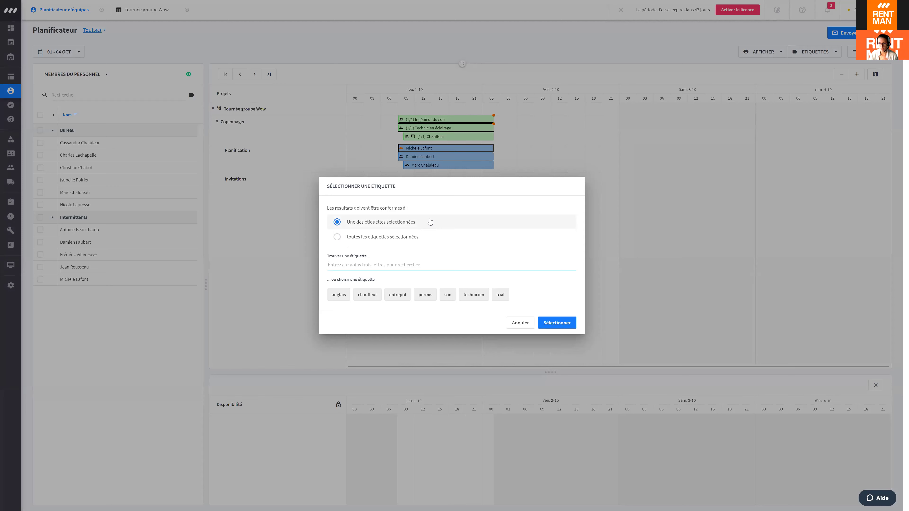
pyautogui.click(510, 323)
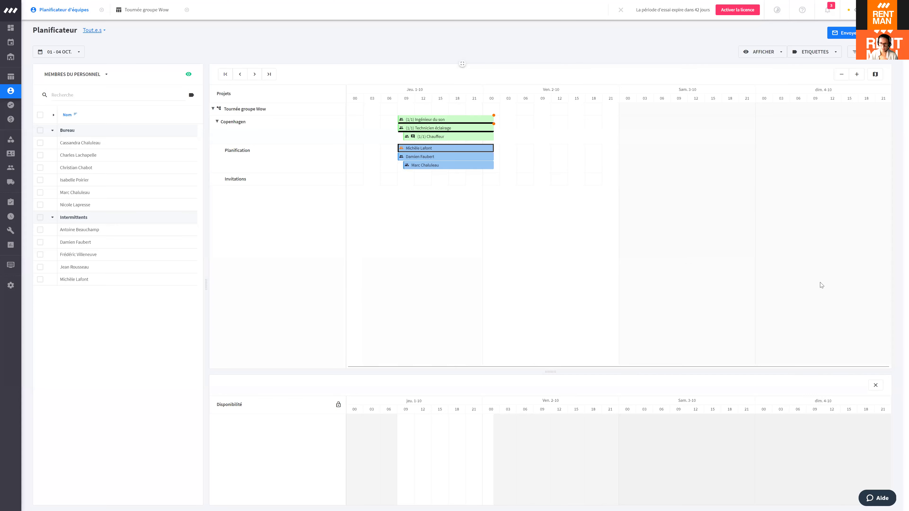
# Step: Look through the planner's filter and display options without changing them
pyautogui.click(854, 52)
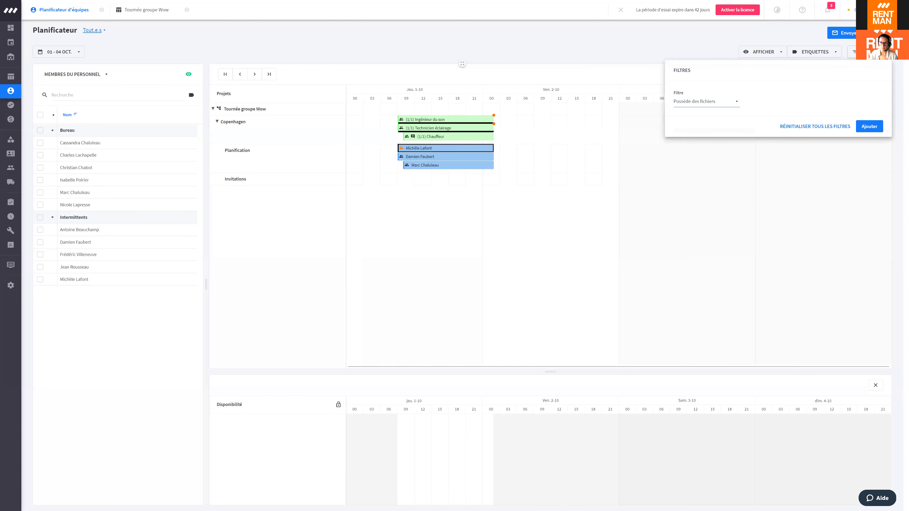
pyautogui.click(719, 104)
pyautogui.click(632, 37)
pyautogui.click(762, 51)
pyautogui.click(646, 43)
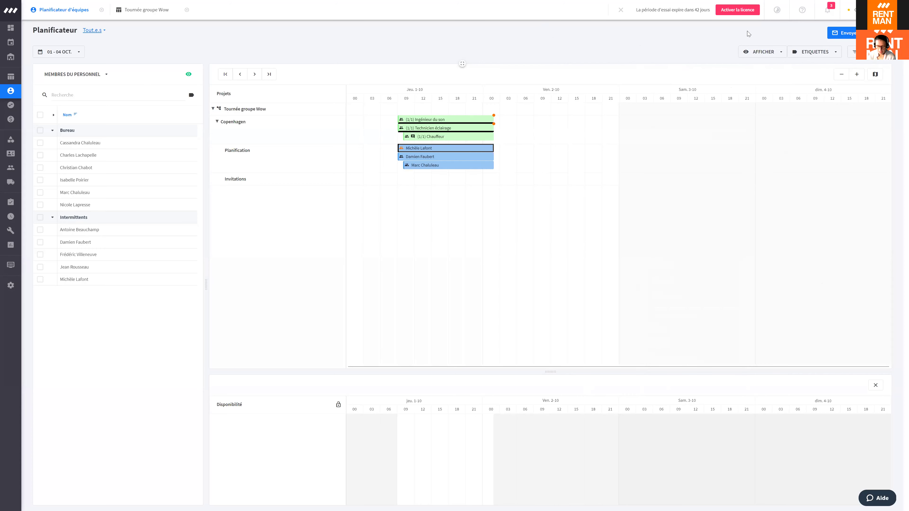
# Step: Leave full screen and switch Rentman back to the old interface
pyautogui.press('F11')
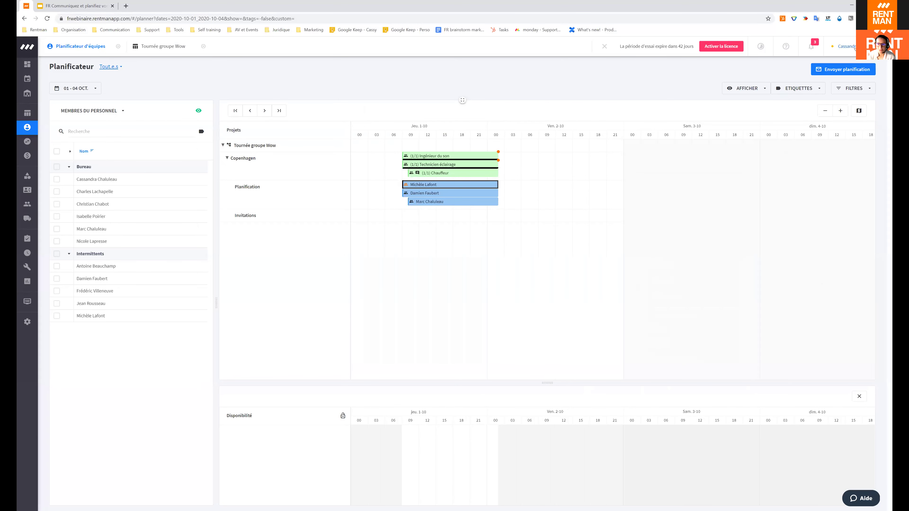
pyautogui.click(843, 46)
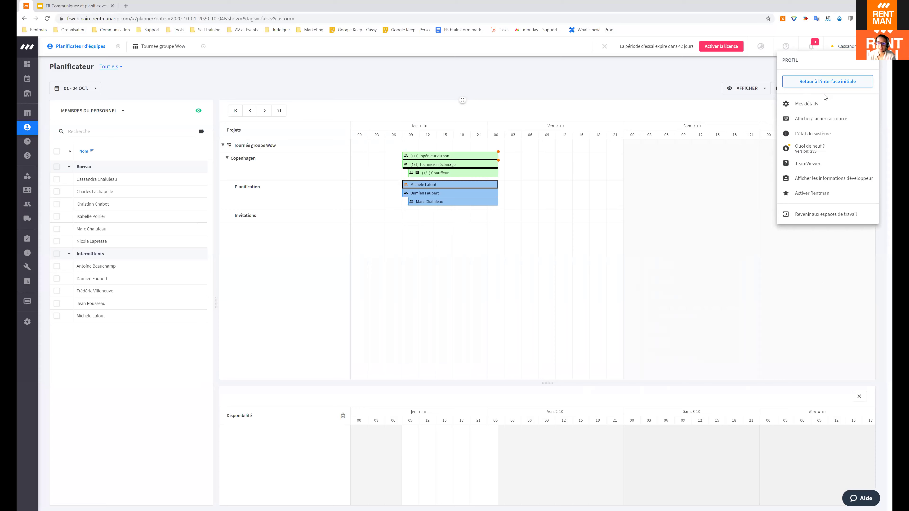
pyautogui.click(827, 82)
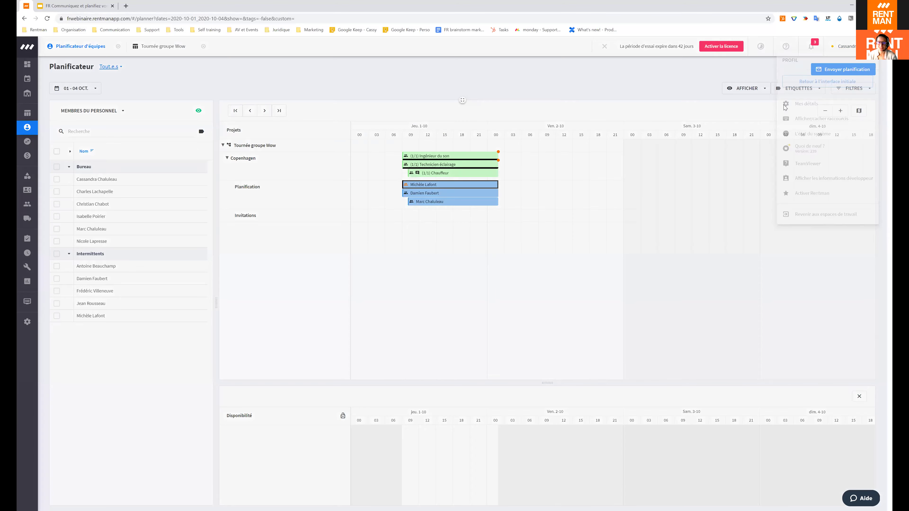
pyautogui.click(605, 317)
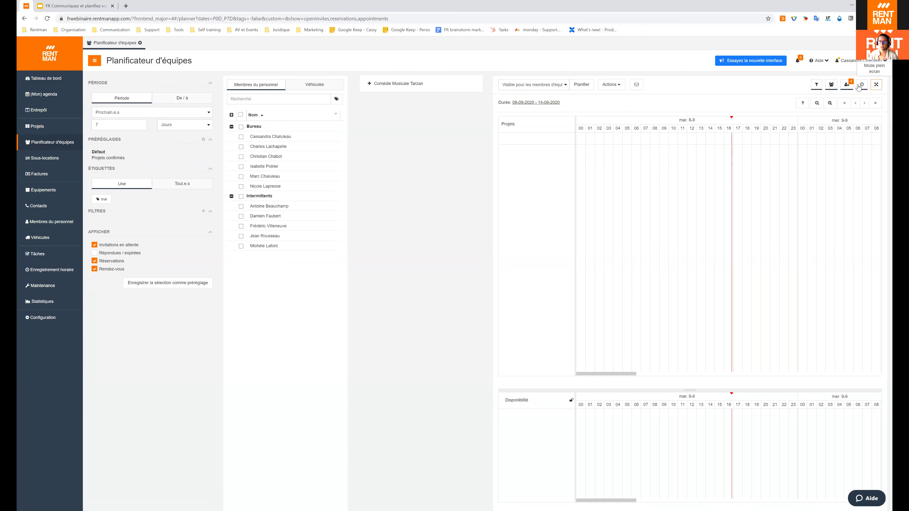
# Step: Reactivate the new interface and go to the crew planner
pyautogui.click(760, 61)
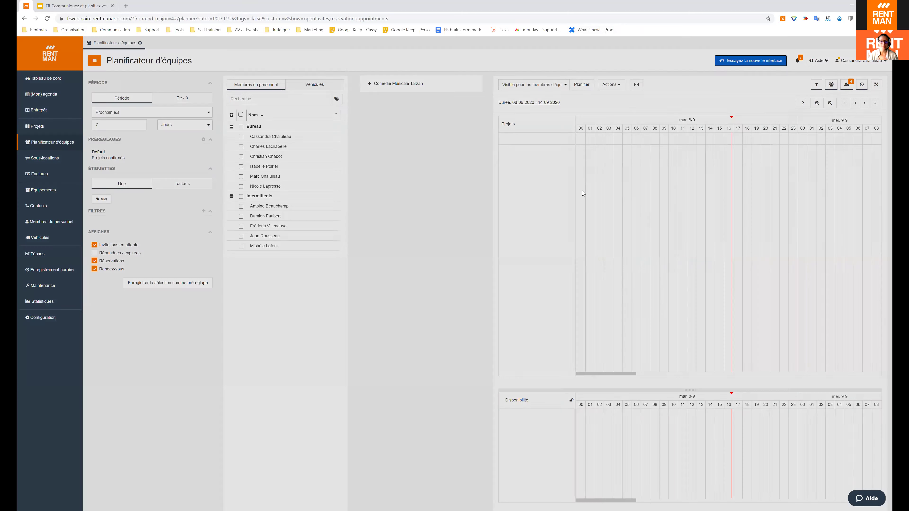
pyautogui.click(538, 204)
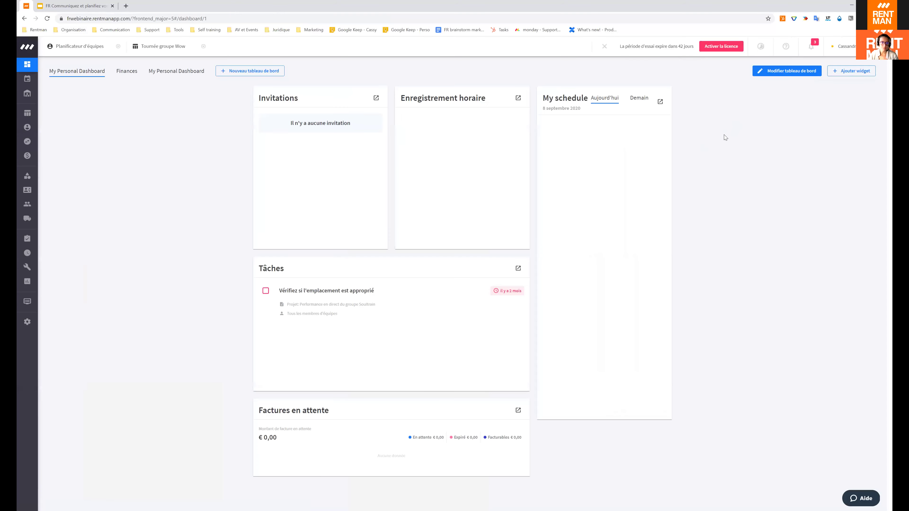
pyautogui.moveTo(22, 115)
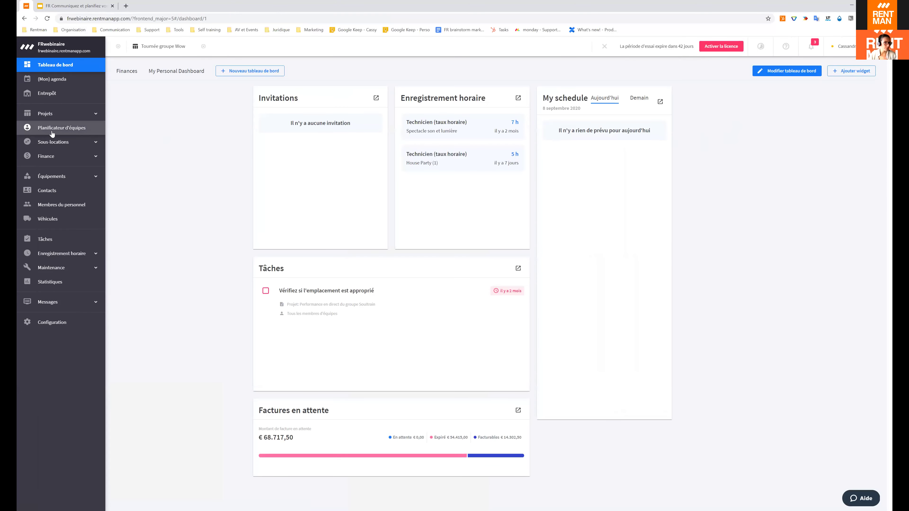
pyautogui.click(50, 130)
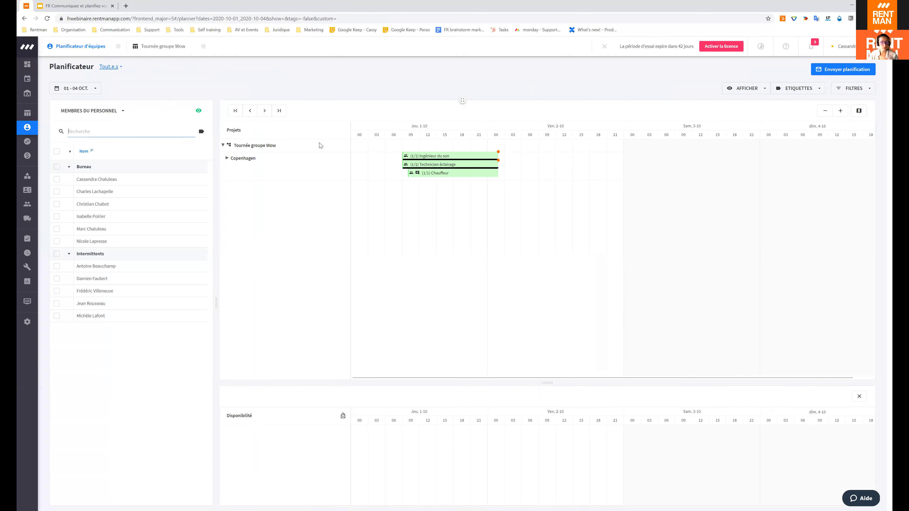
# Step: Load rentman.io in a new tab and switch the website to French
pyautogui.click(126, 5)
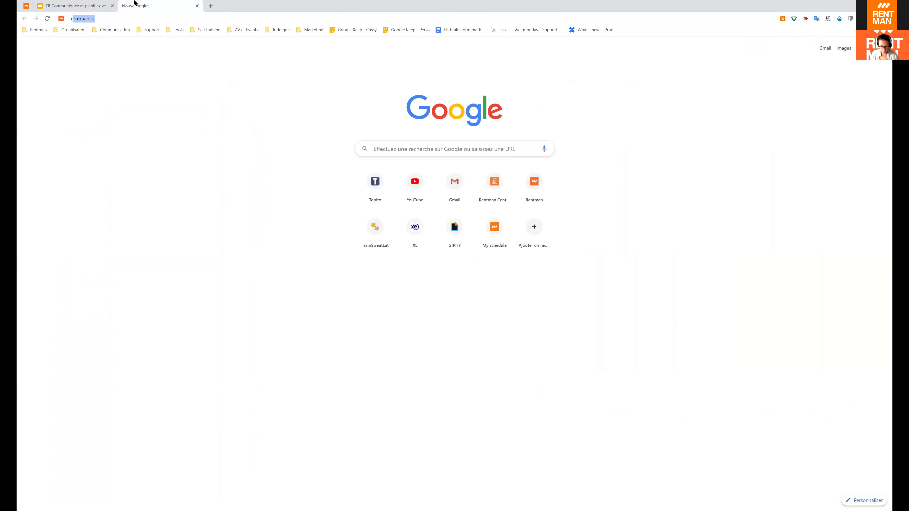
pyautogui.write('rentm')
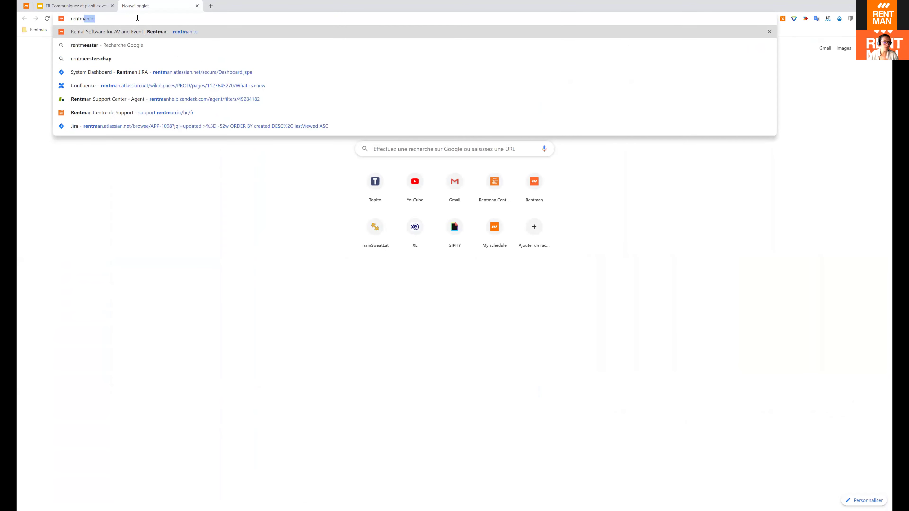
pyautogui.click(117, 32)
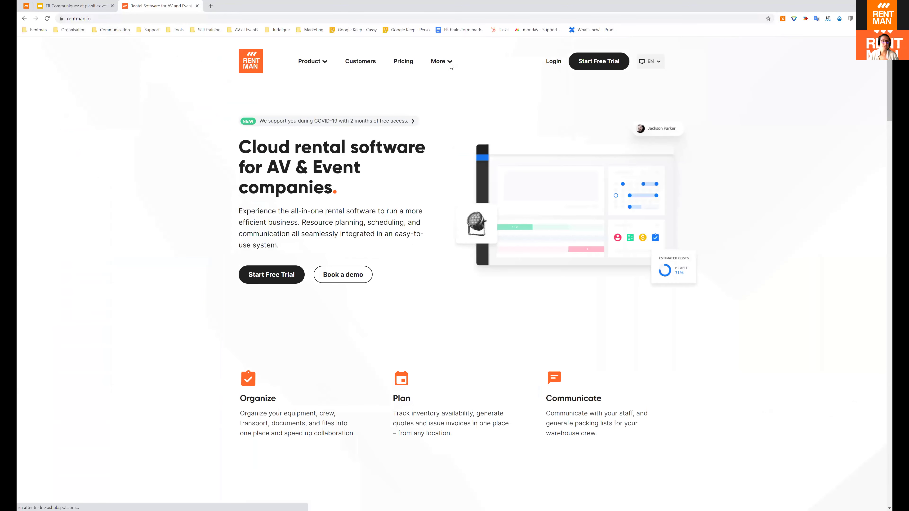
pyautogui.moveTo(653, 60)
pyautogui.click(655, 89)
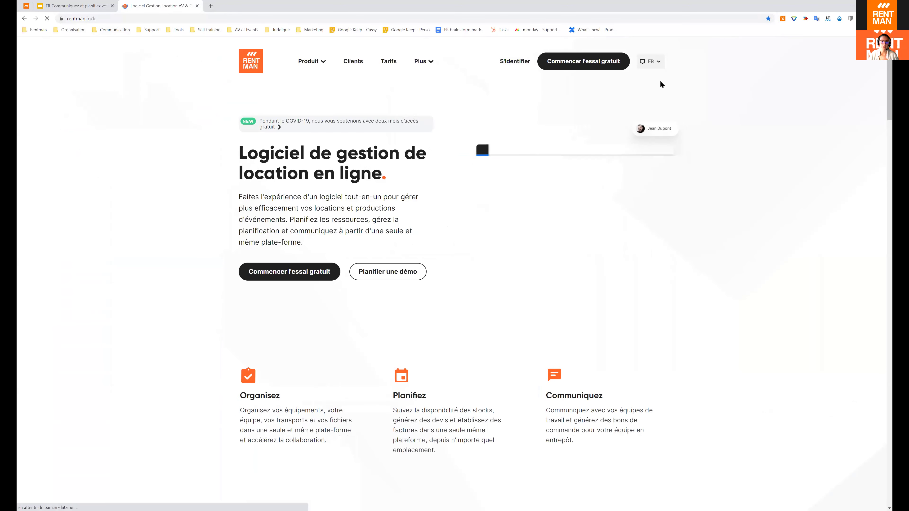
pyautogui.scroll(-1, 455, 82)
pyautogui.scroll(1, 451, 83)
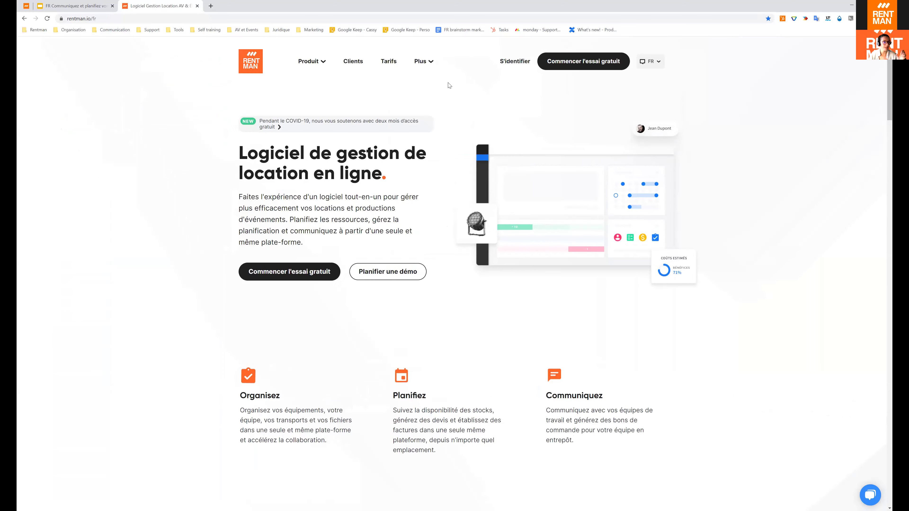
# Step: Read the blog's Webinaires de formation post, then return to the Rentman tab
pyautogui.moveTo(423, 61)
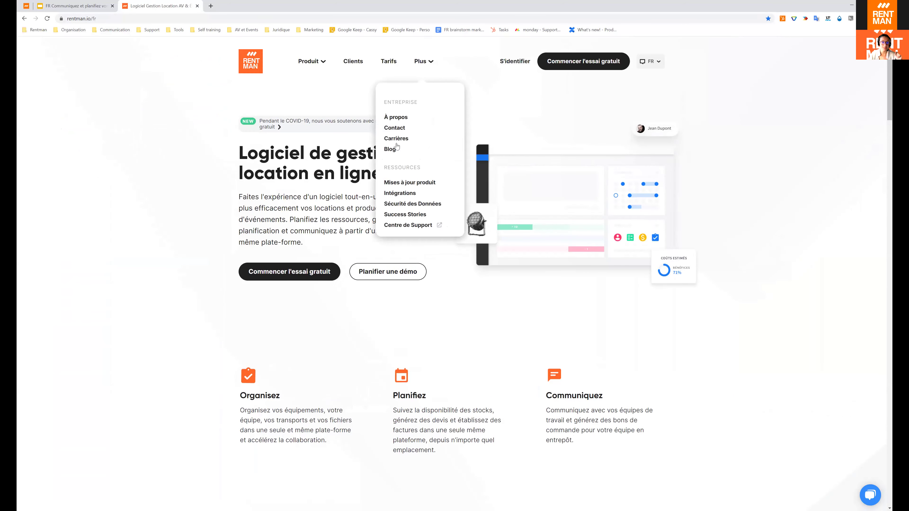
pyautogui.click(396, 151)
pyautogui.click(296, 286)
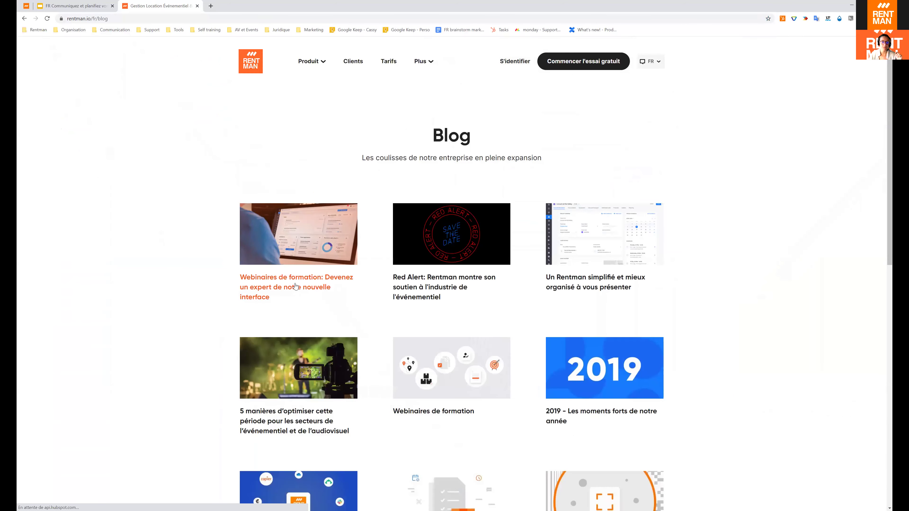
pyautogui.scroll(-5, 548, 279)
pyautogui.scroll(-5, 549, 269)
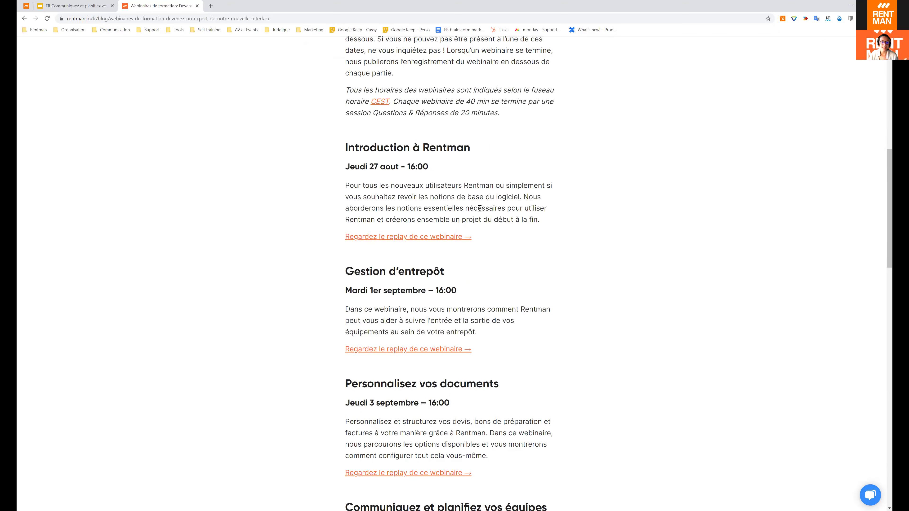
pyautogui.scroll(-5, 480, 211)
pyautogui.scroll(-3, 410, 265)
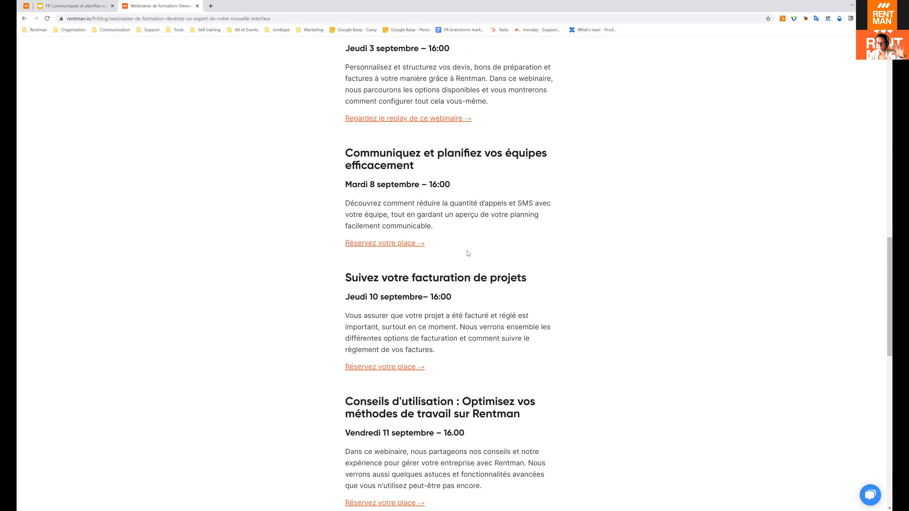
pyautogui.scroll(14, 531, 210)
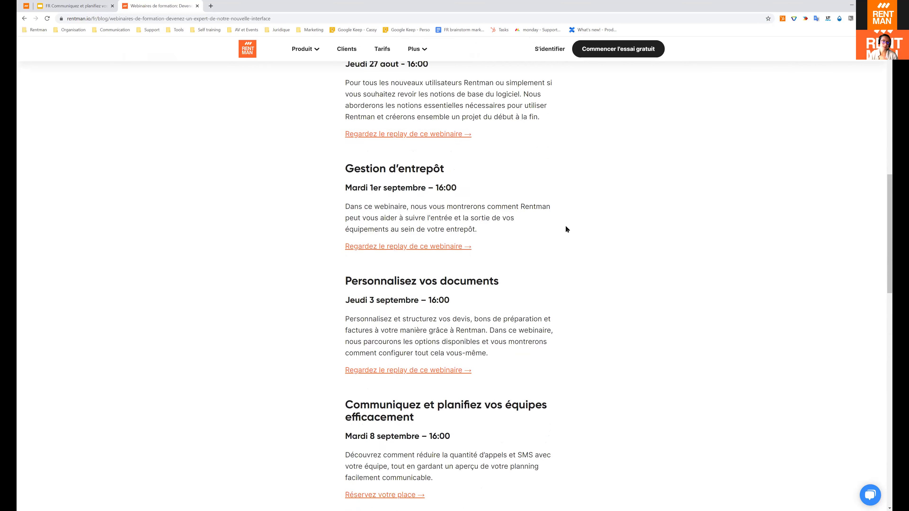
pyautogui.scroll(5, 521, 192)
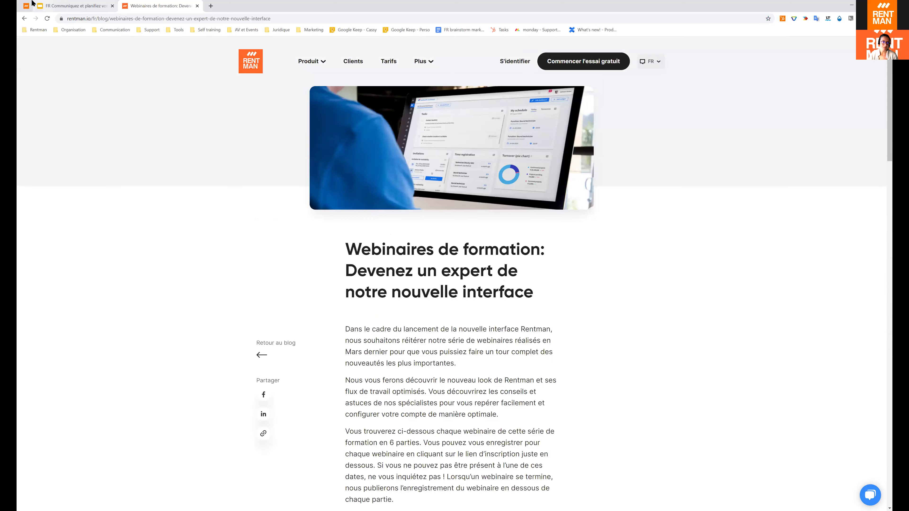
pyautogui.hotkey('ctrl', '1')
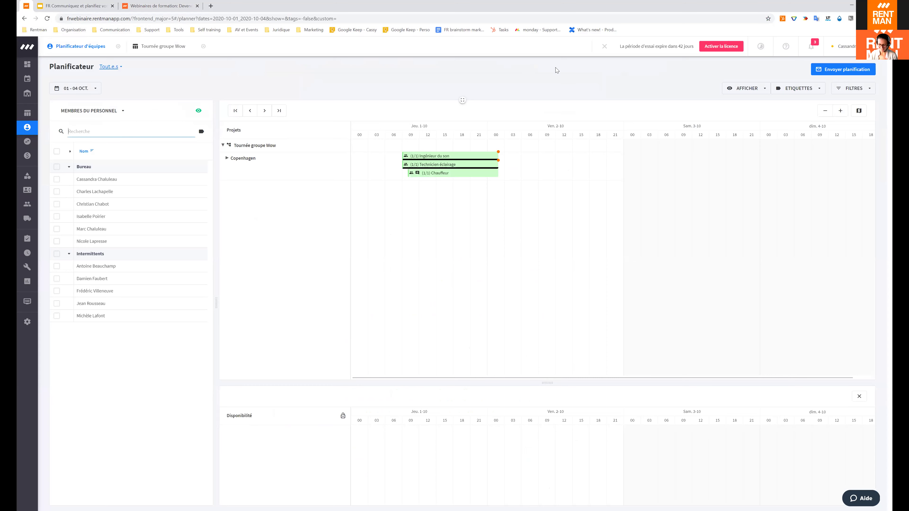
# Step: Restore full screen and list this month's projects, including Tournée groupe Wow and House Party
pyautogui.press('F11')
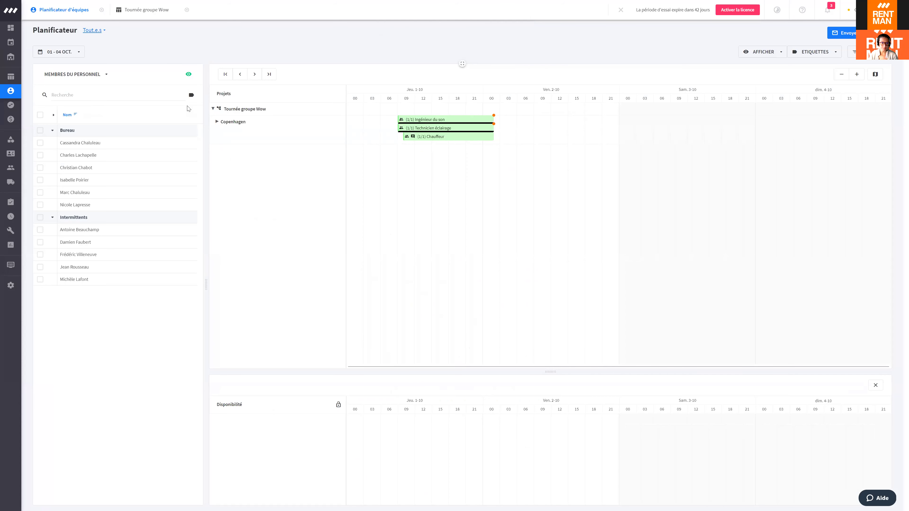
pyautogui.click(19, 82)
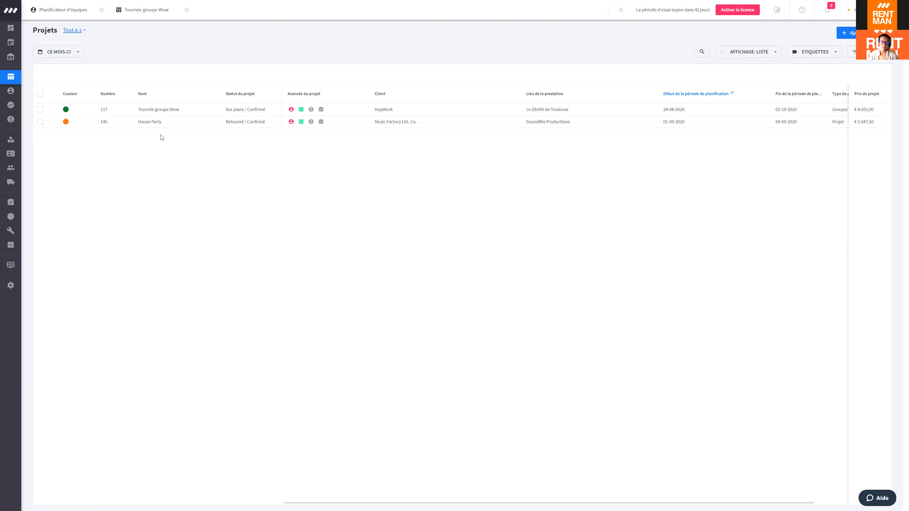
pyautogui.moveTo(159, 128)
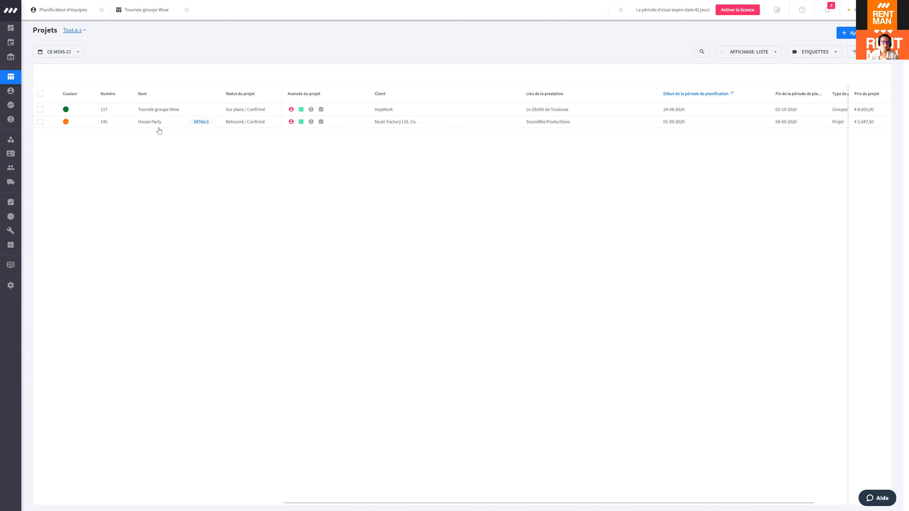